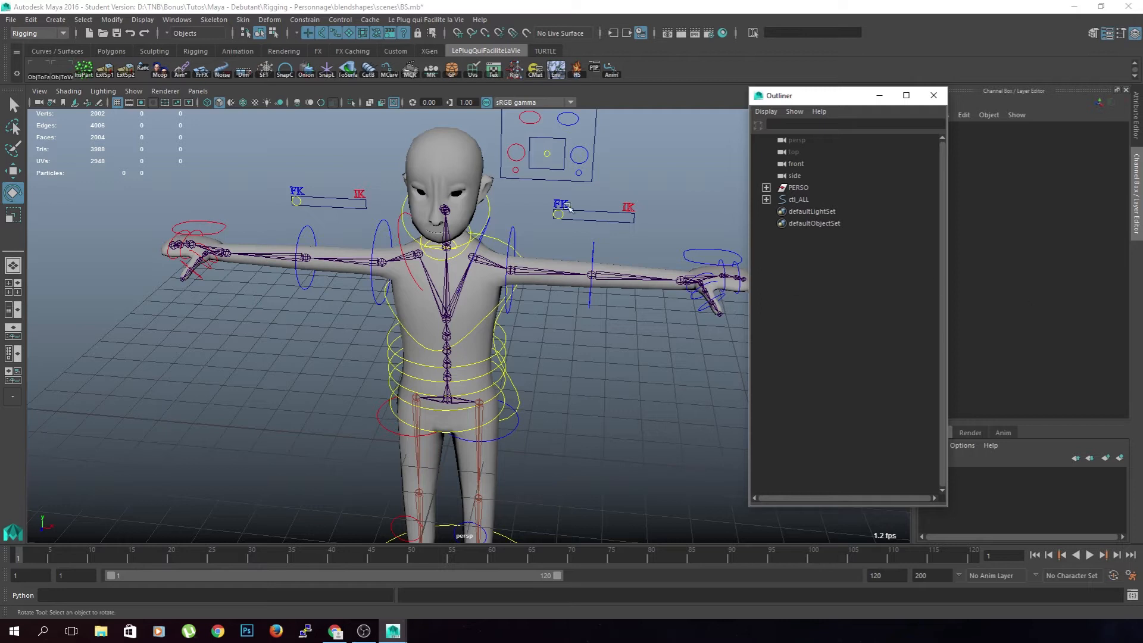
- Examine the PERSO, RIG and CONTROLERS groups and locate the pelvis joint j_pelvis_L in the Outliner hierarchy
scroll(424, 331, up, 5)
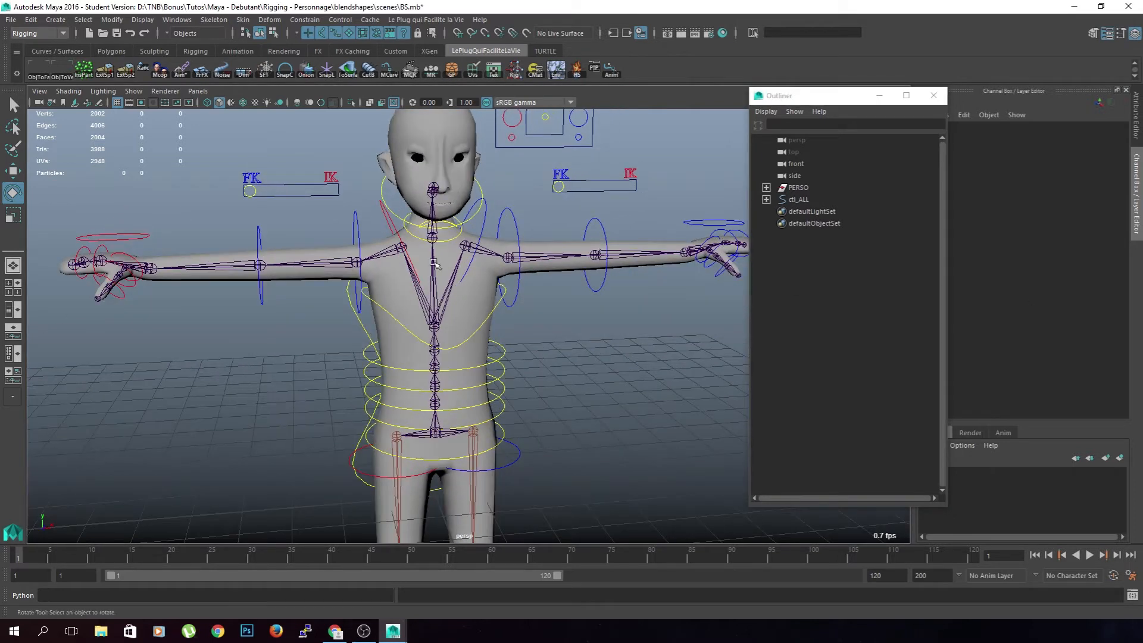
click(766, 188)
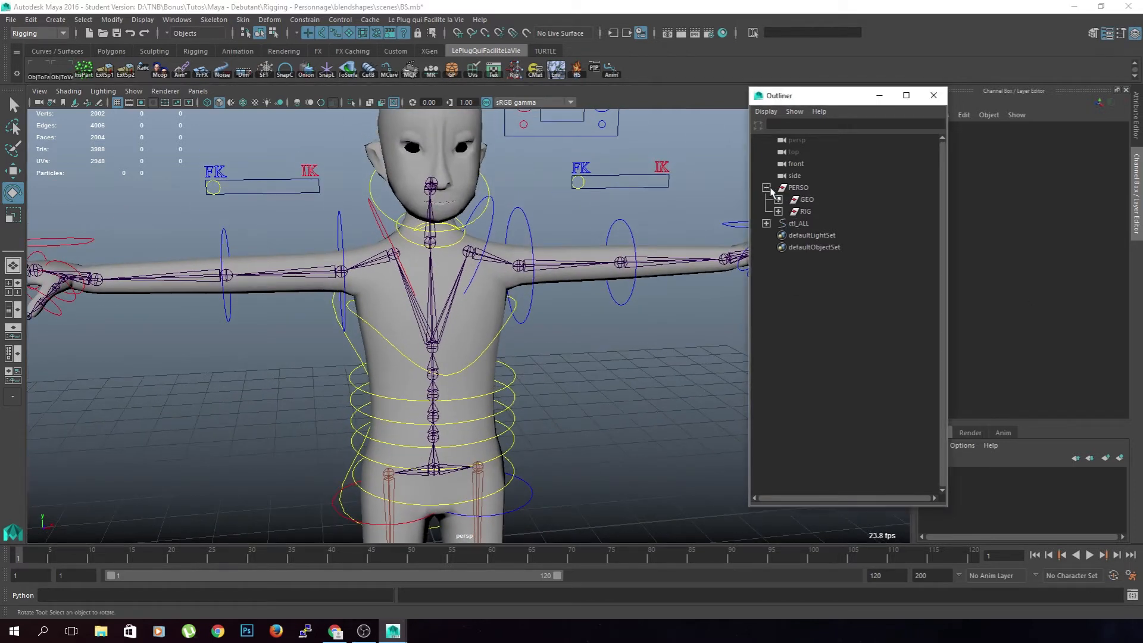
click(778, 211)
click(790, 223)
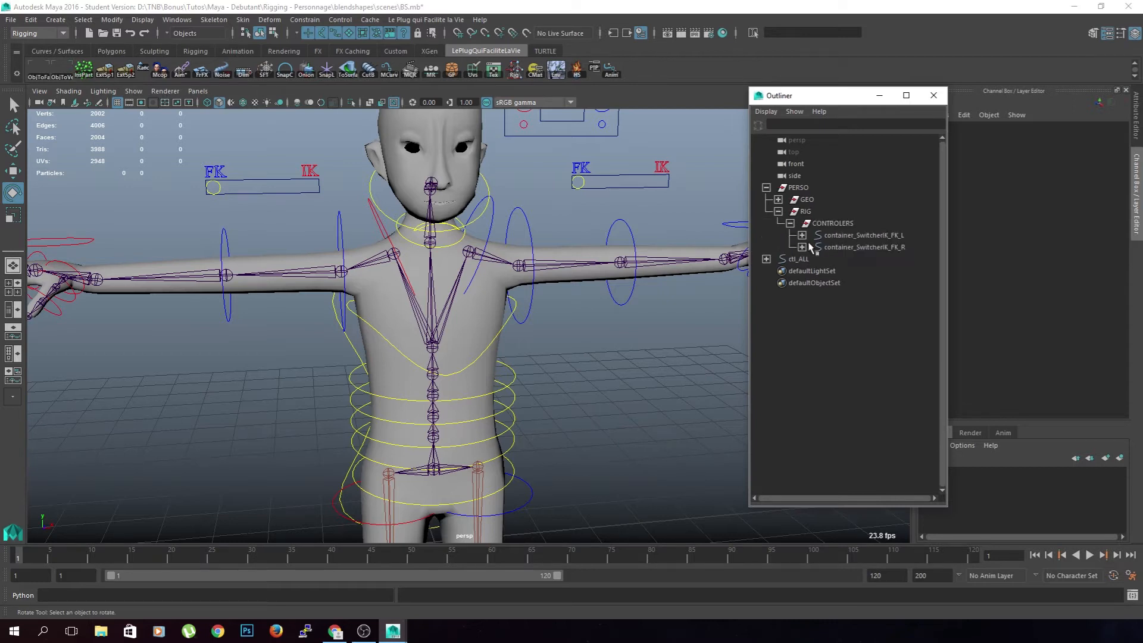
click(779, 212)
click(779, 212)
click(435, 467)
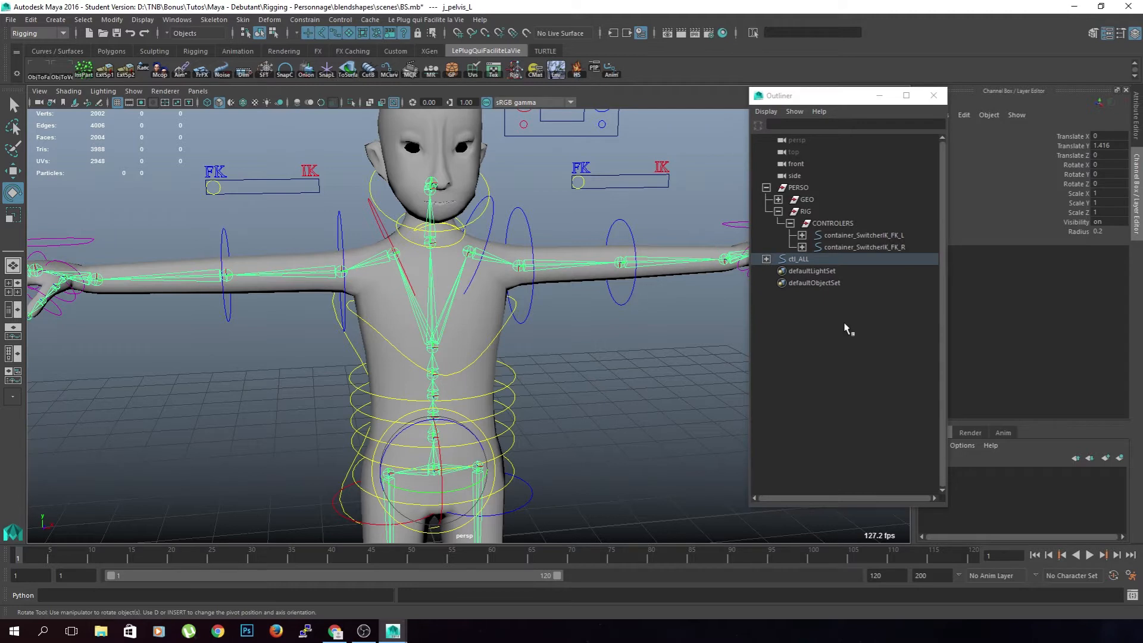
key(f)
click(829, 309)
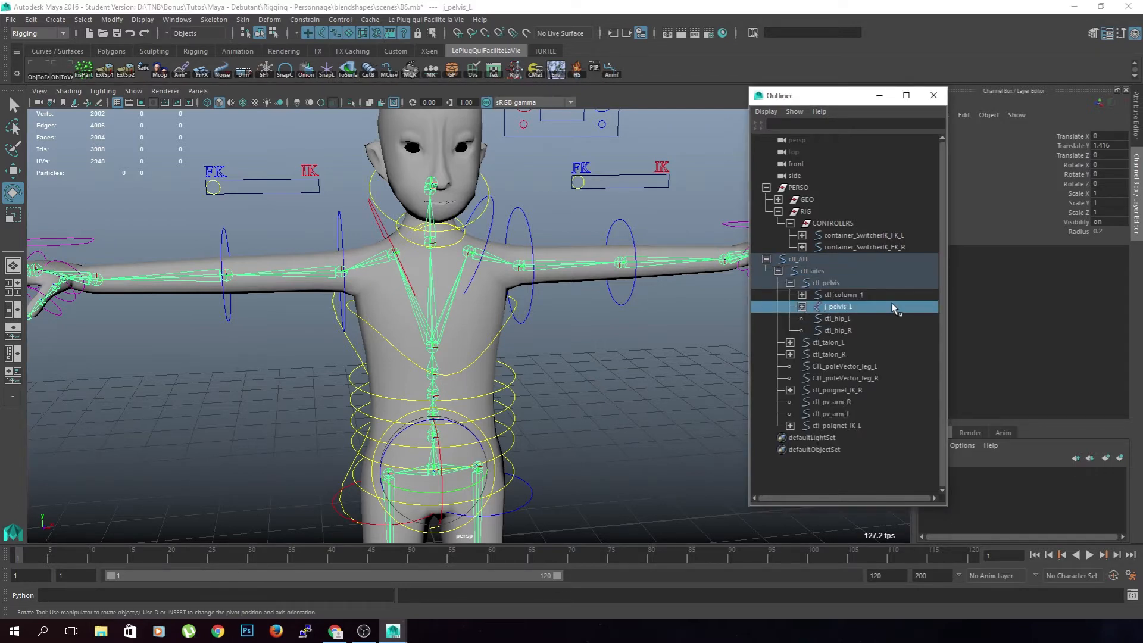
- Parent the ctl_ALL hierarchy under the RIG group inside PERSO
click(777, 212)
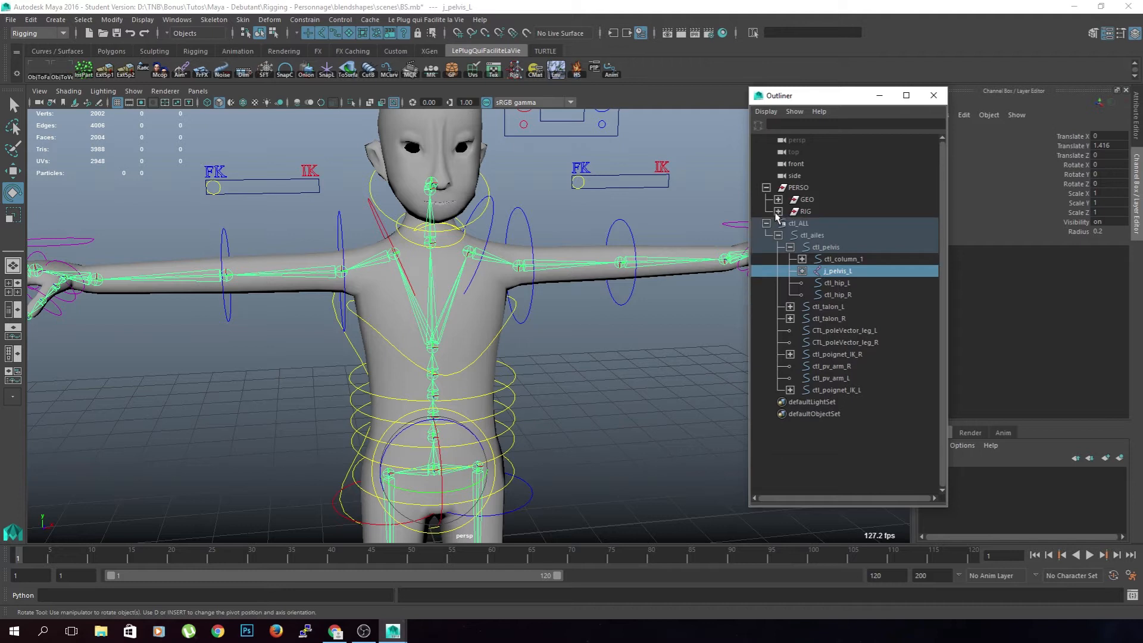
click(786, 229)
middle_drag(787, 228, 781, 214)
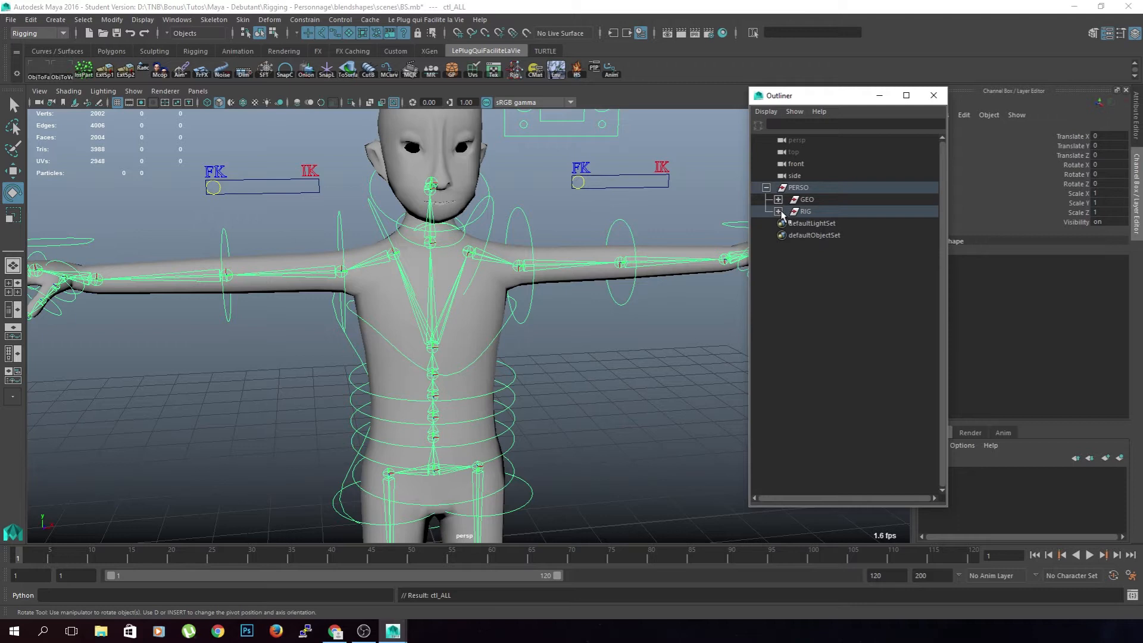
- Select the pelvis joint j_pelvis_L and reveal its full joint hierarchy under RIG in the Outliner
click(778, 211)
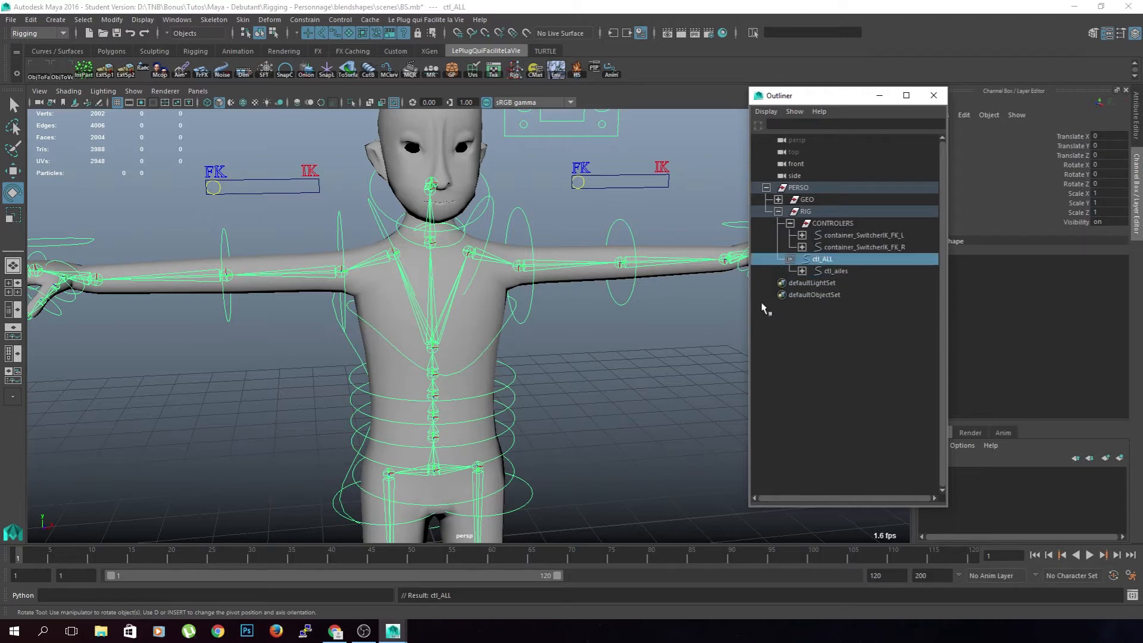
click(802, 270)
click(433, 467)
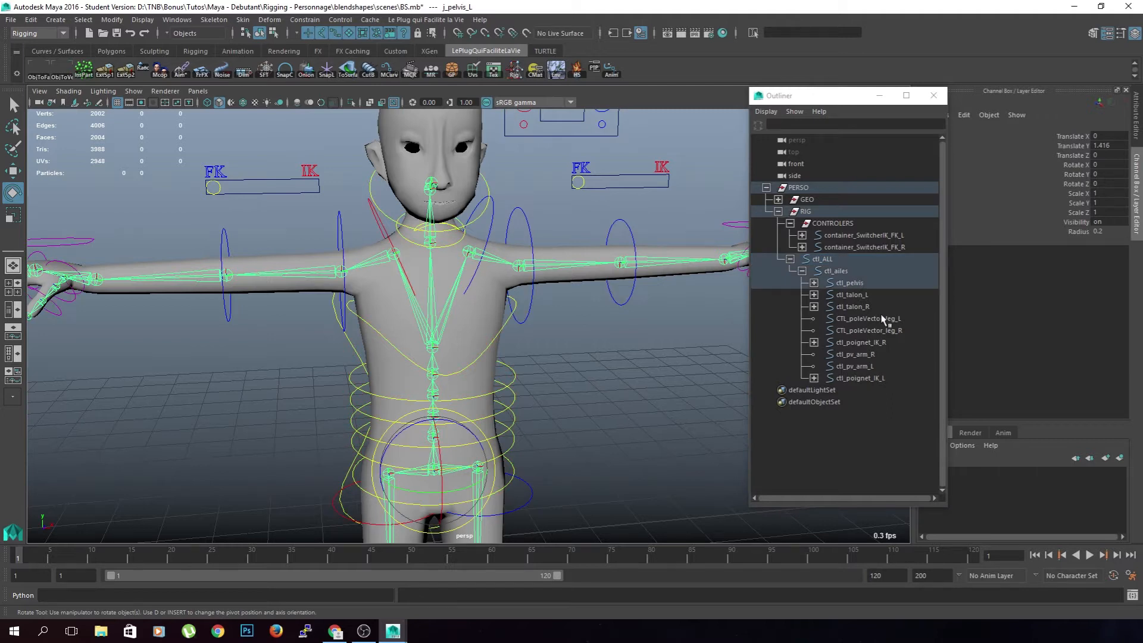
key(f)
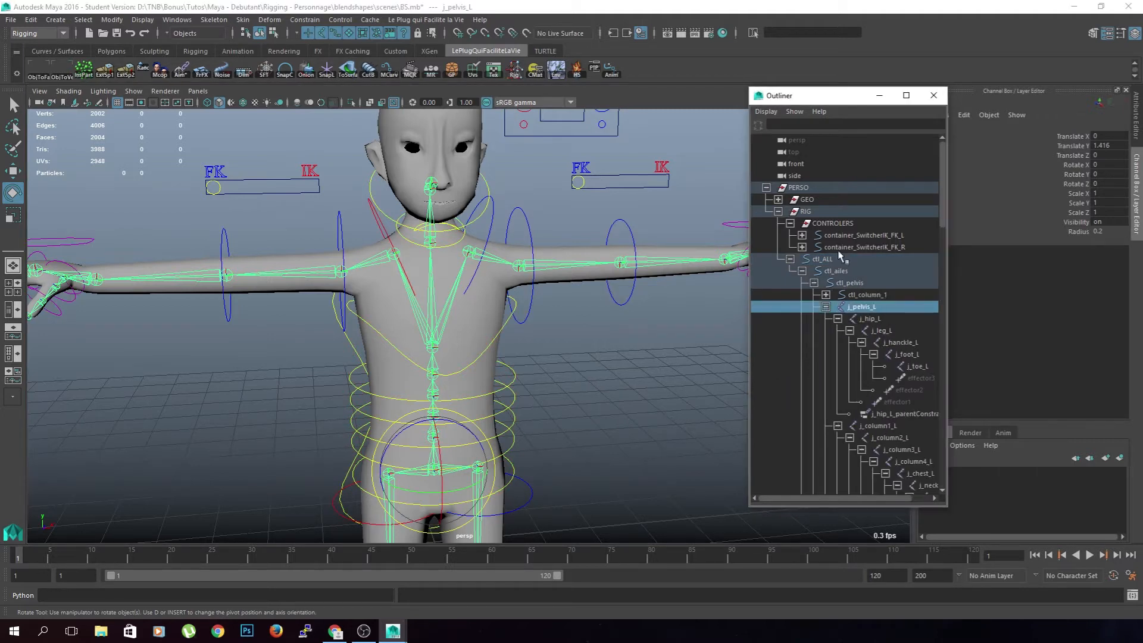
- Enlarge the Outliner window and reposition it beside the character so the long joint hierarchy is readable
drag(841, 97, 809, 50)
drag(916, 126, 1036, 127)
drag(910, 459, 902, 555)
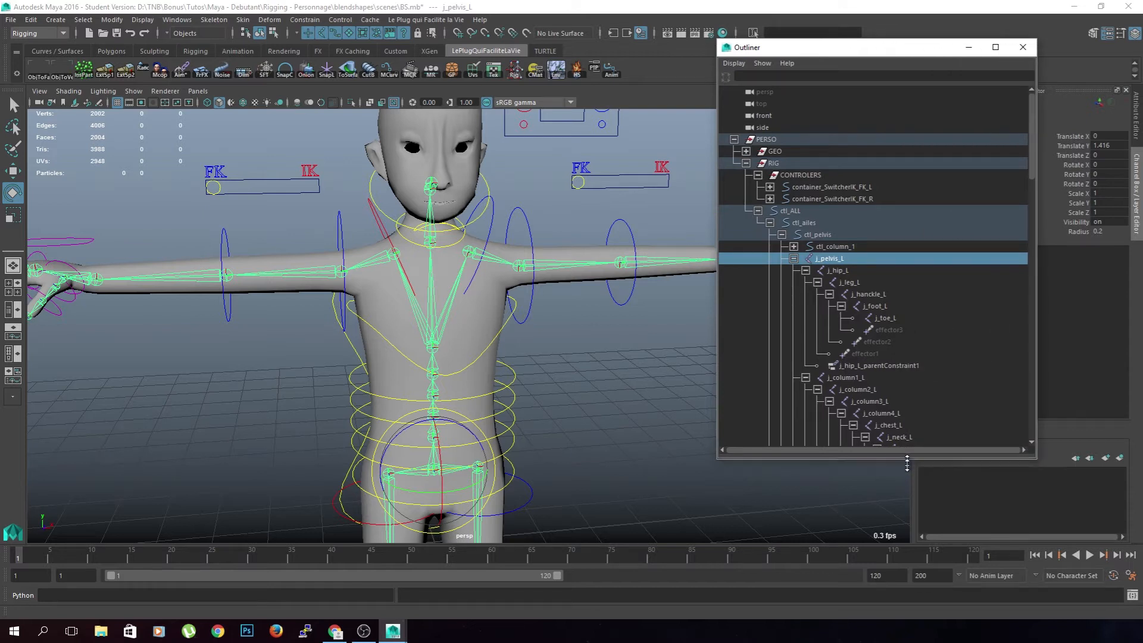
drag(897, 54, 929, 35)
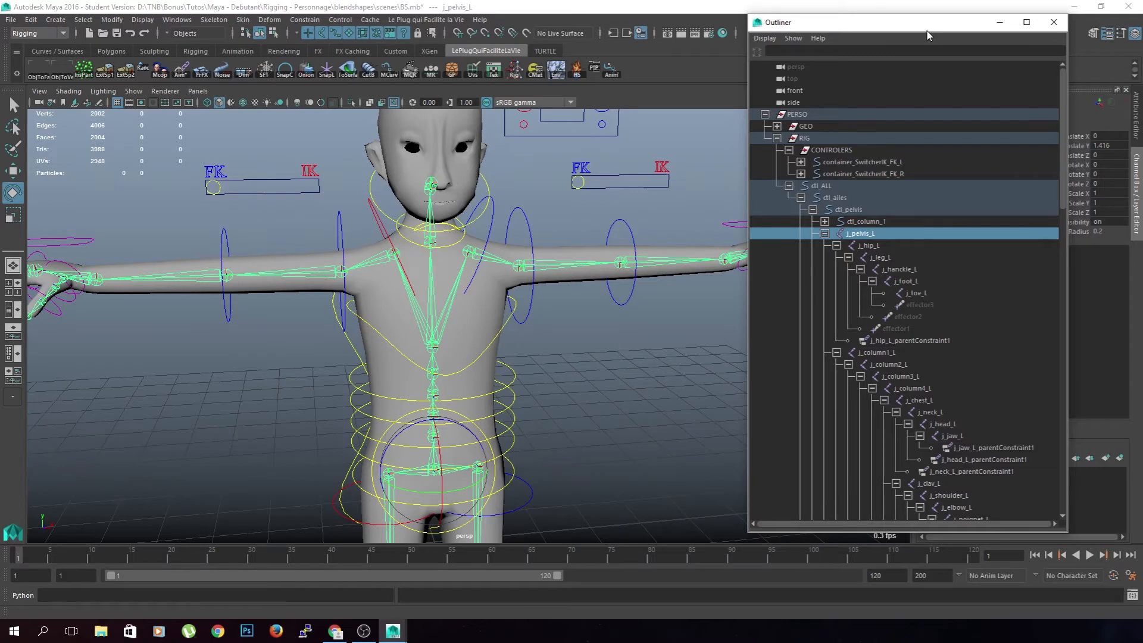
- Examine the character's skeleton from the feet and toes up to the head, jaw and arms
alt+drag(488, 268, 483, 382)
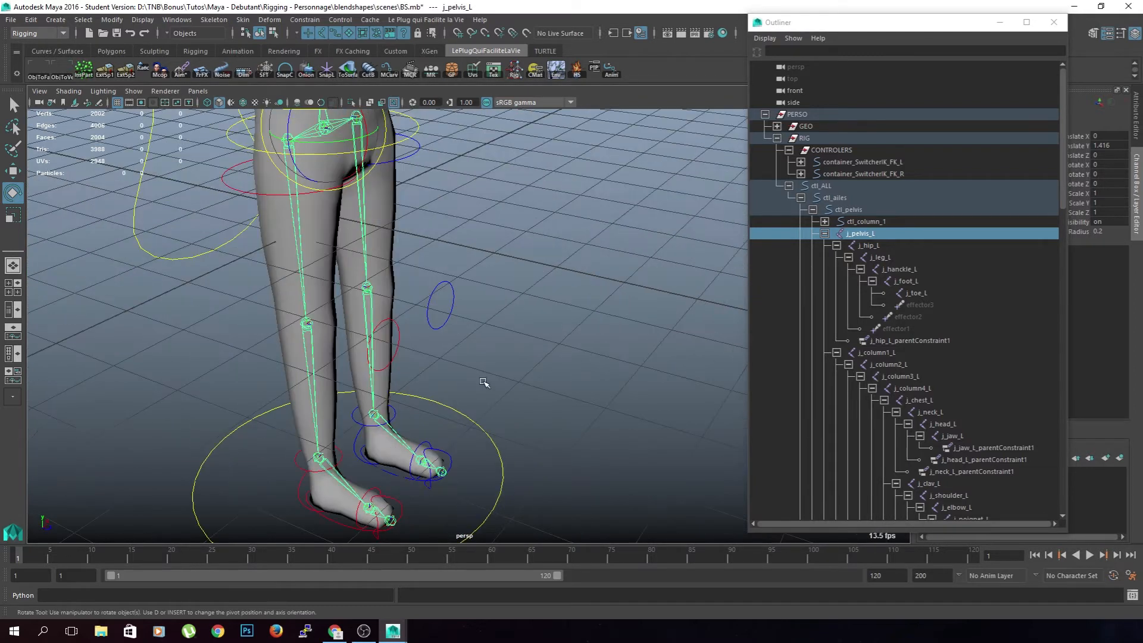
alt+right_drag(483, 382, 536, 360)
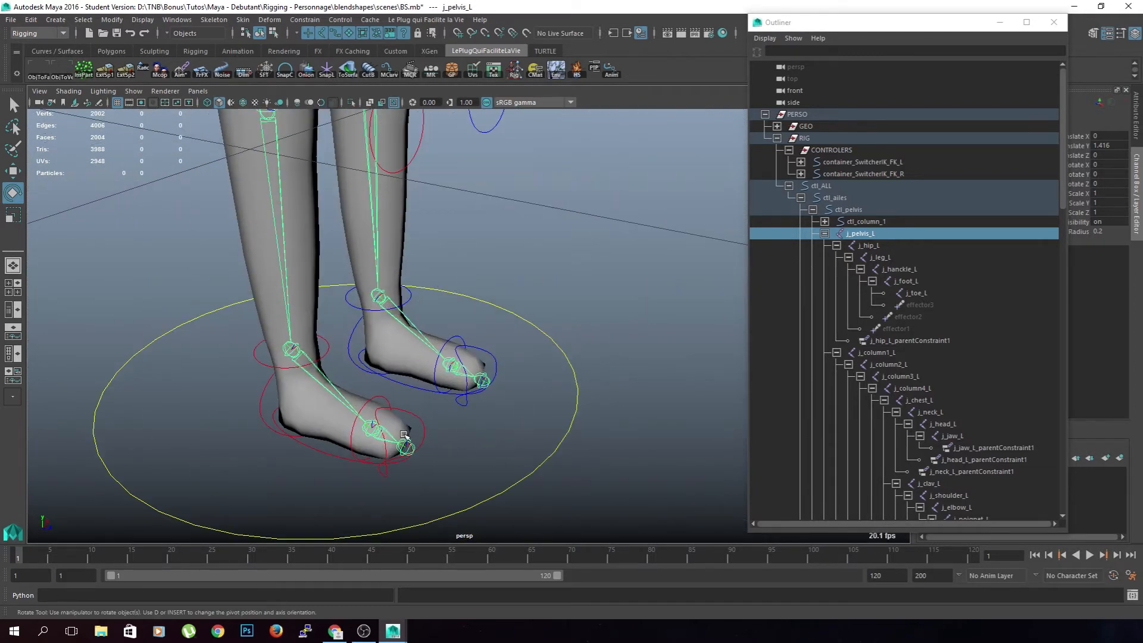
alt+right_drag(463, 406, 478, 383)
alt+middle_drag(478, 382, 594, 387)
alt+right_drag(593, 387, 518, 439)
alt+middle_drag(517, 357, 506, 438)
alt+right_drag(506, 439, 566, 383)
alt+drag(566, 383, 486, 217)
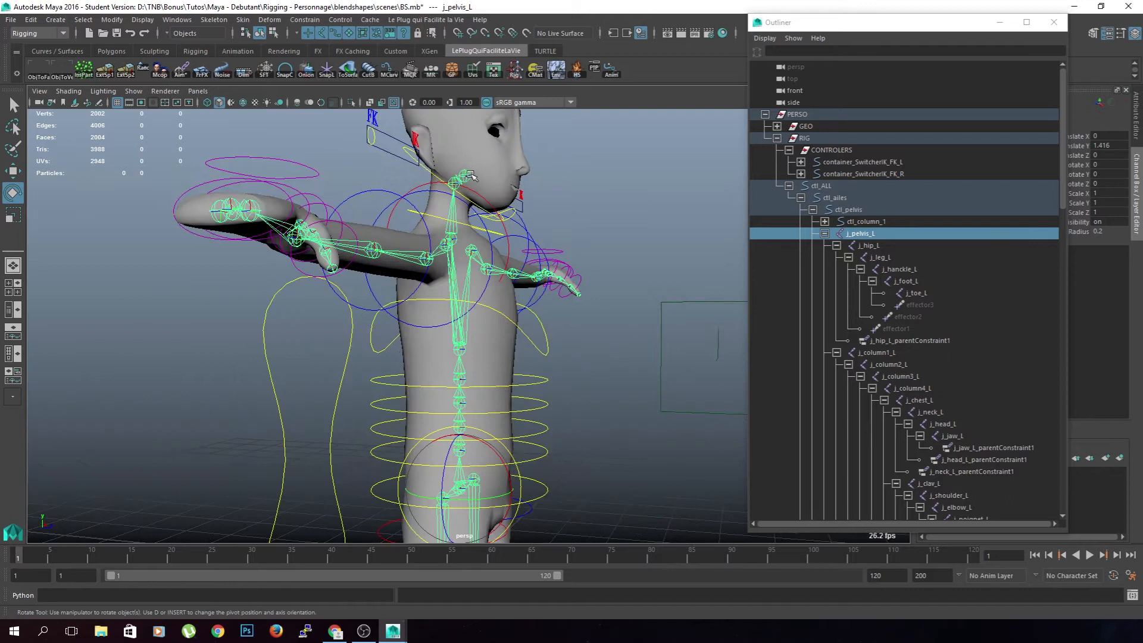
alt+drag(639, 270, 624, 304)
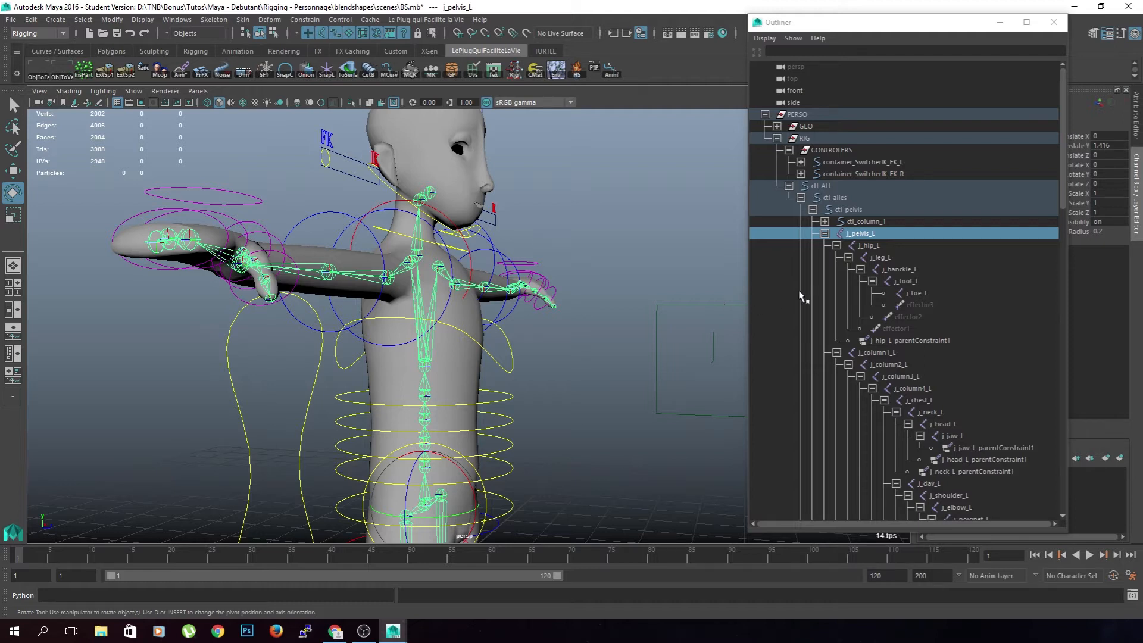
- Add j_hip_L, j_leg_L, j_hanckle_L and j_foot_L to the j_pelvis_L selection, leaving out the end joint j_toe_L
ctrl+click(868, 245)
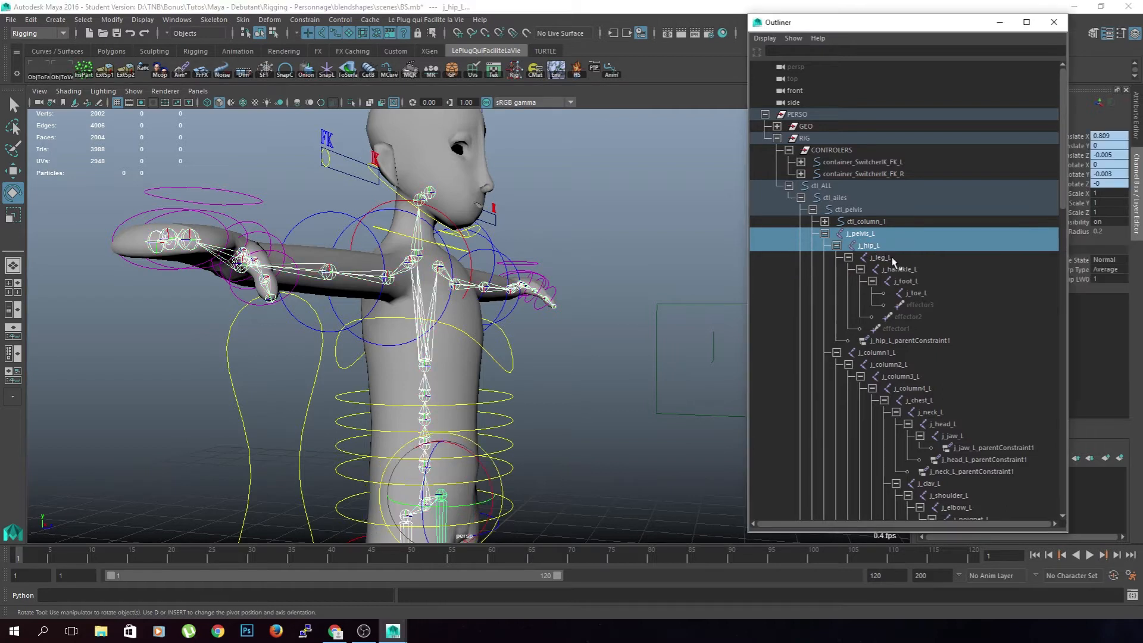
ctrl+click(879, 257)
ctrl+click(899, 269)
ctrl+click(905, 281)
alt+middle_drag(592, 349, 575, 200)
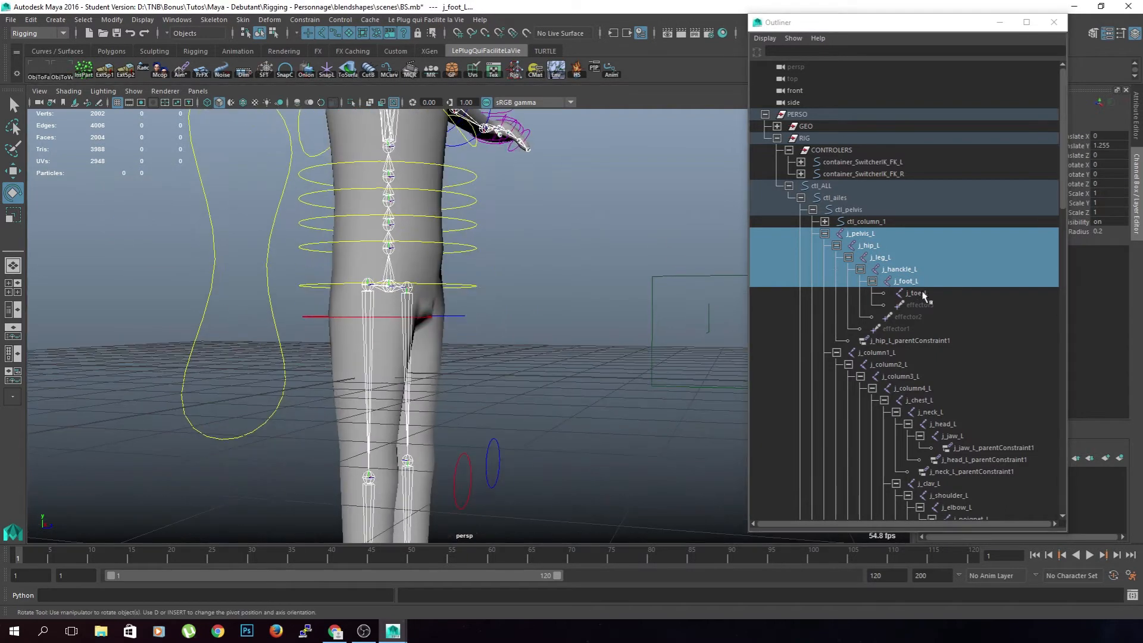
ctrl+click(924, 295)
alt+middle_drag(529, 437, 510, 362)
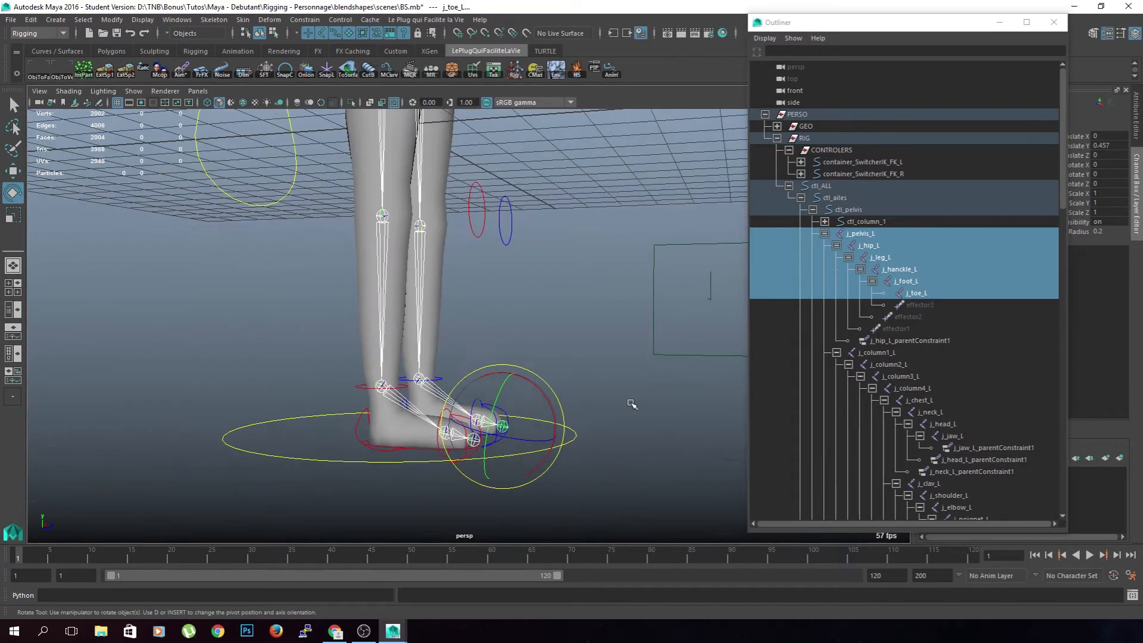
ctrl+click(919, 297)
- Add the spine and head joints j_column1_L through j_column4_L, j_chest_L, j_neck_L, j_head_L and j_jaw_L to the selection
ctrl+click(883, 353)
ctrl+click(893, 364)
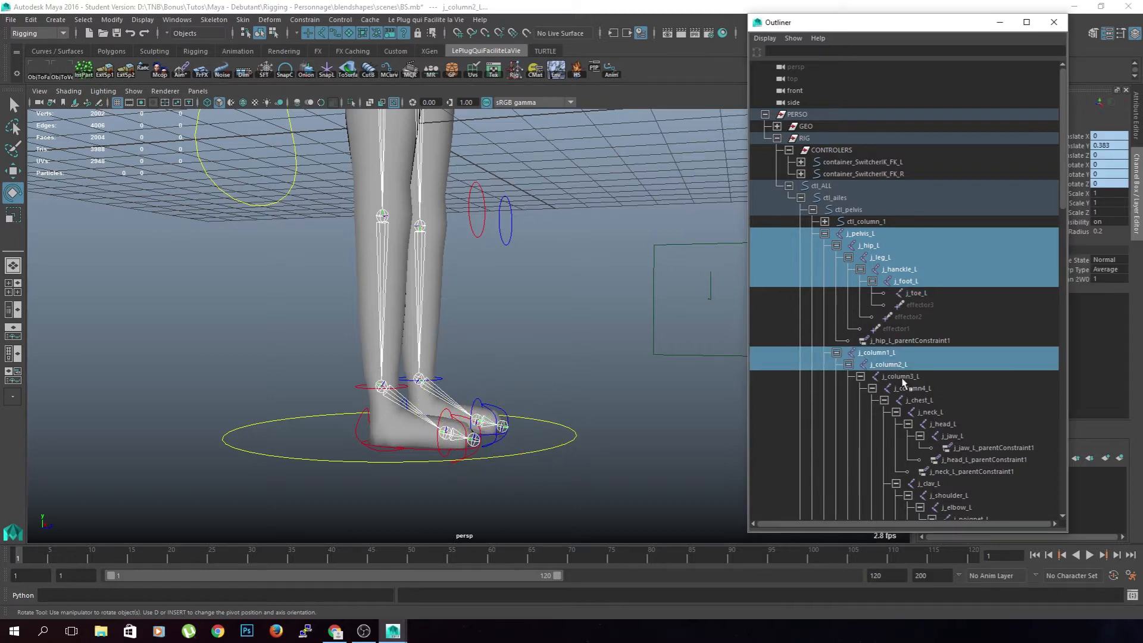
ctrl+click(899, 376)
ctrl+click(911, 388)
ctrl+click(919, 400)
ctrl+click(929, 411)
ctrl+click(942, 423)
ctrl+click(950, 436)
alt+middle_drag(783, 362, 565, 316)
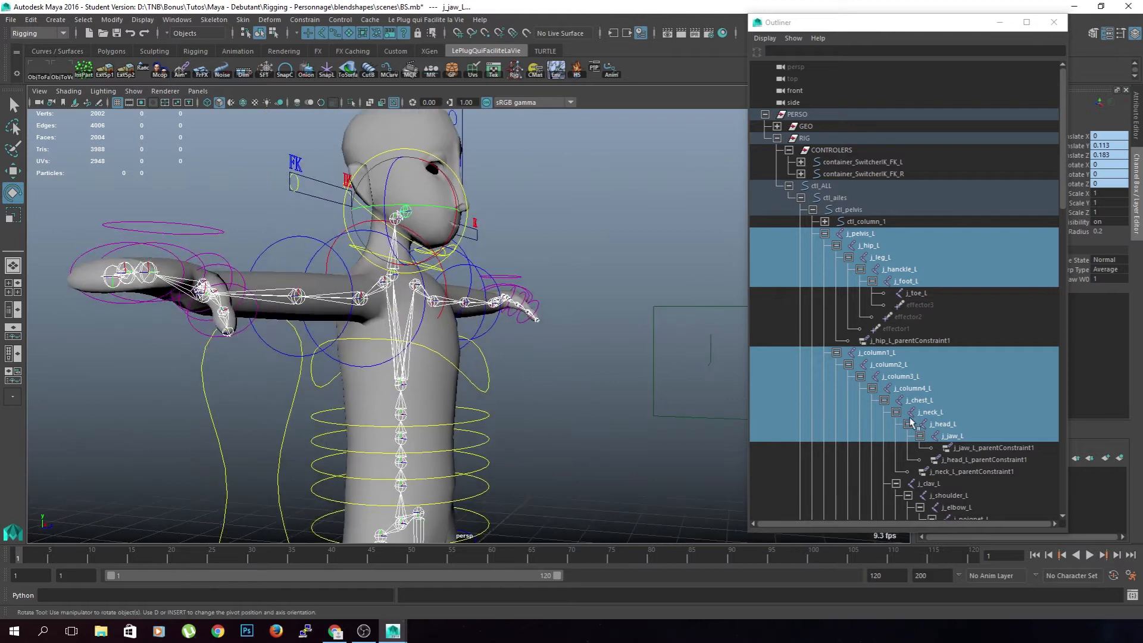
- Add the left arm joints j_clav_L, j_shoulder_L, j_elbow_L, j_poignet_L, j_hand_L and j_hand2_L to the selection
scroll(914, 425, down, 8)
ctrl+click(928, 198)
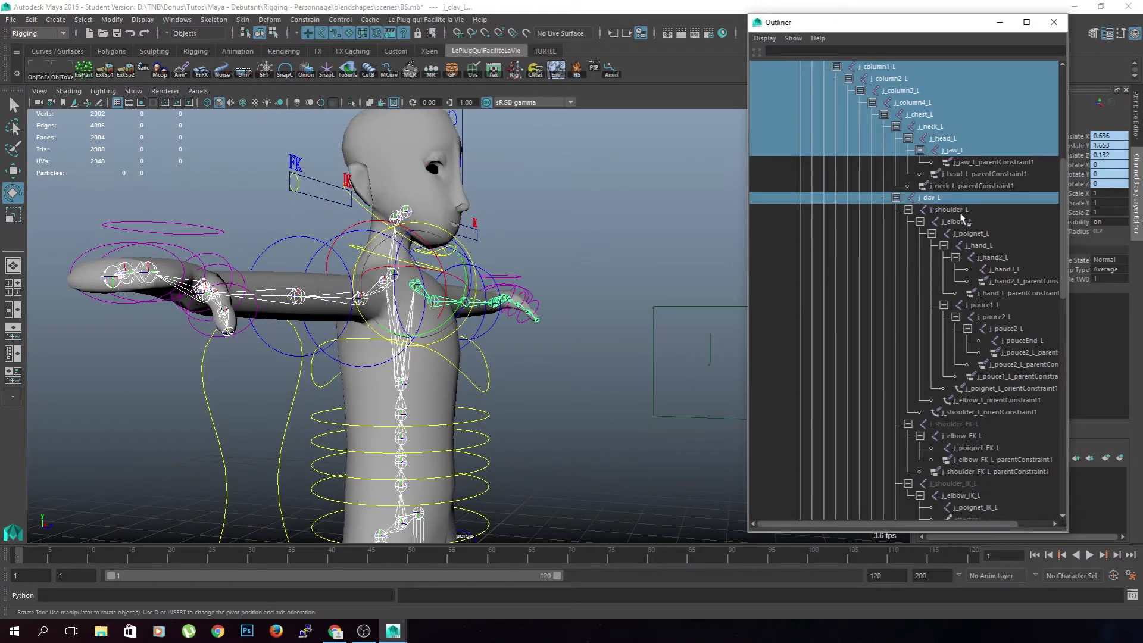
ctrl+click(949, 210)
ctrl+click(957, 221)
ctrl+click(970, 233)
ctrl+click(979, 245)
ctrl+click(990, 257)
alt+drag(676, 321, 436, 331)
scroll(436, 331, up, 3)
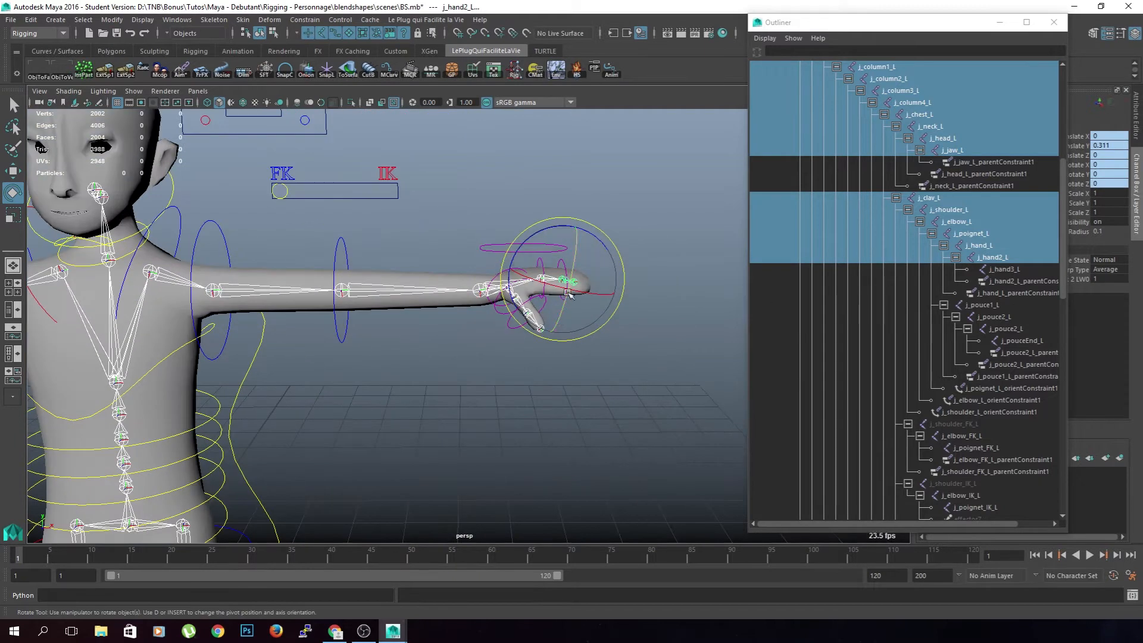
- Add the left thumb joints j_pouce1_L and both j_pouce2_L joints to the selection, leaving out j_pouceEnd_L
ctrl+click(980, 305)
ctrl+click(992, 316)
ctrl+click(1005, 328)
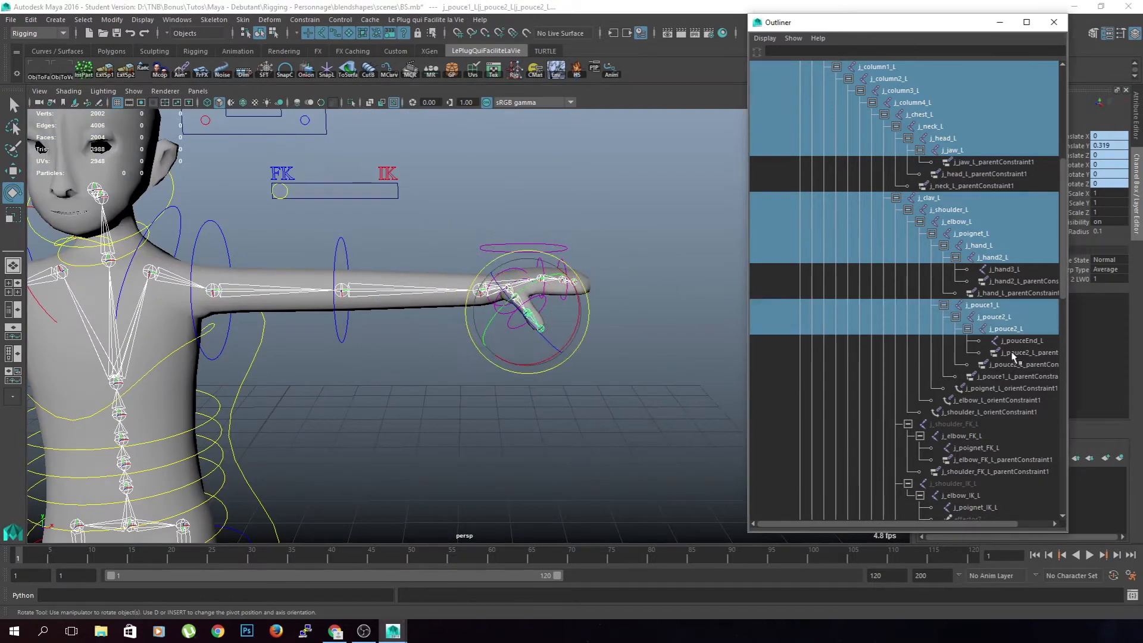
alt+drag(571, 364, 543, 360)
- Add the right arm joints from j_clav_R to j_hand2_R and the thumb joints j_pouce1_R and both j_pouce2_R to the selection
scroll(922, 371, down, 3)
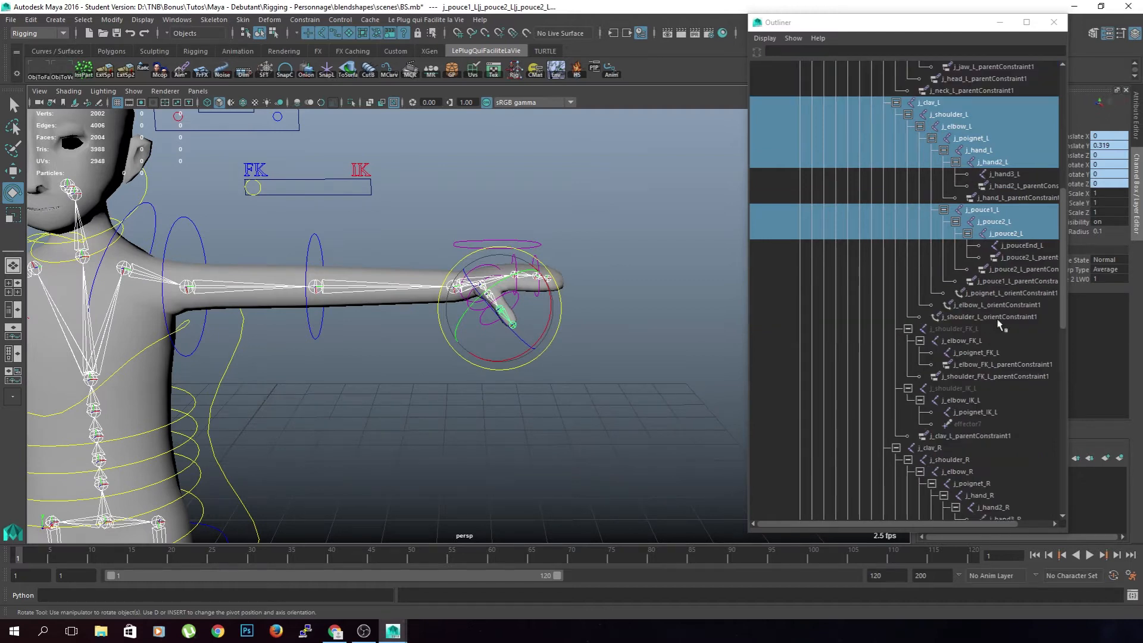
alt+middle_drag(379, 351, 749, 333)
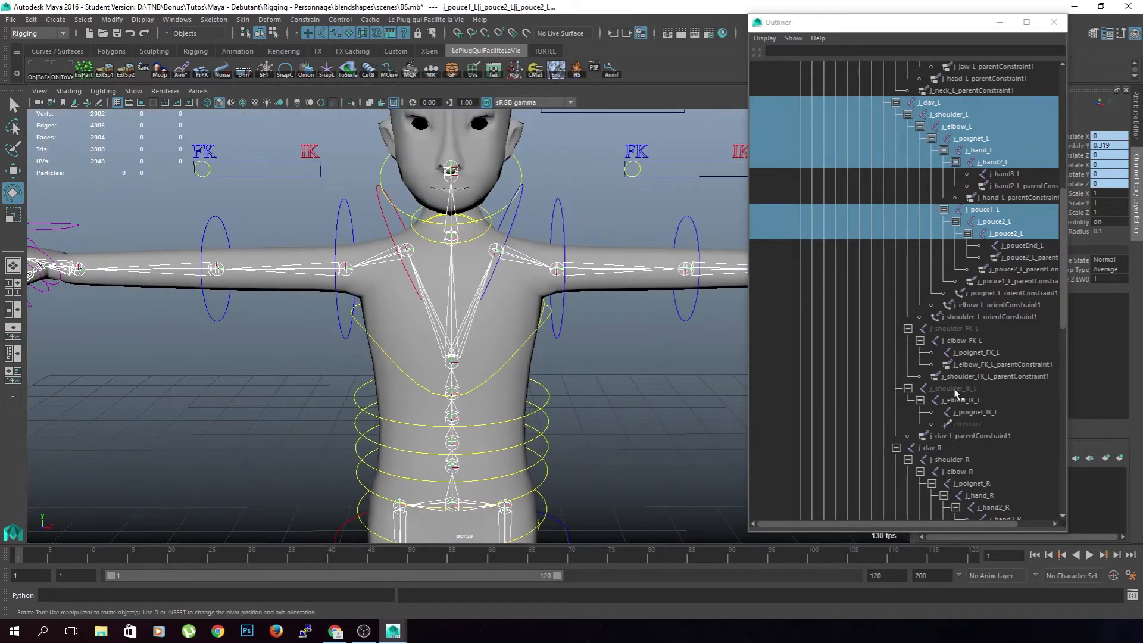
scroll(955, 441, down, 3)
ctrl+drag(933, 354, 1000, 424)
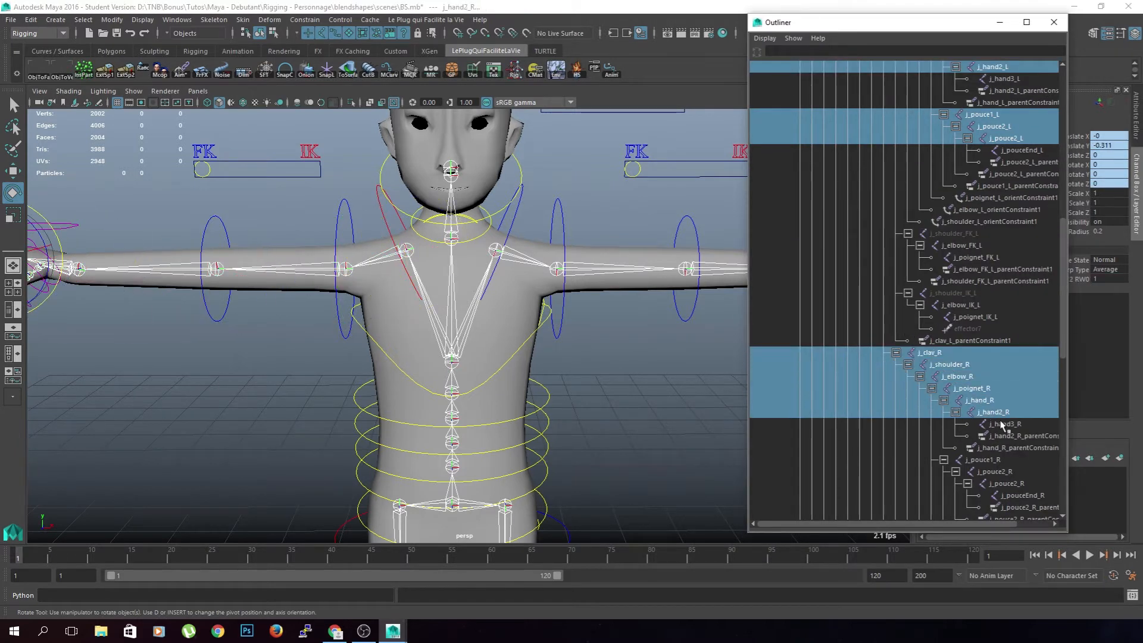
key(f)
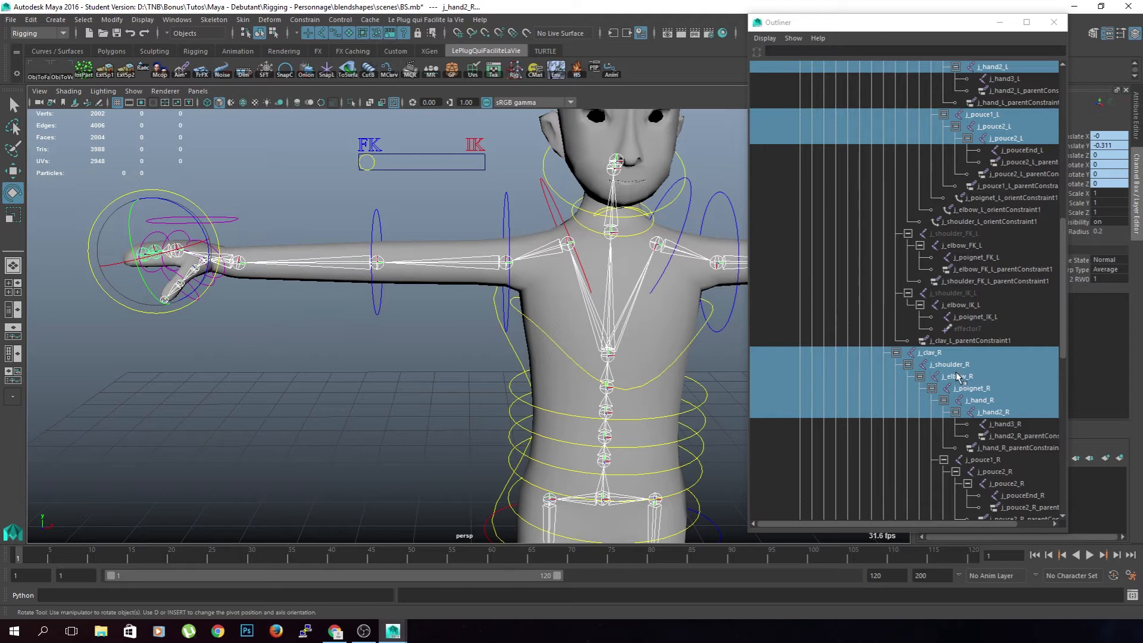
scroll(1000, 378, down, 3)
ctrl+drag(995, 364, 1004, 390)
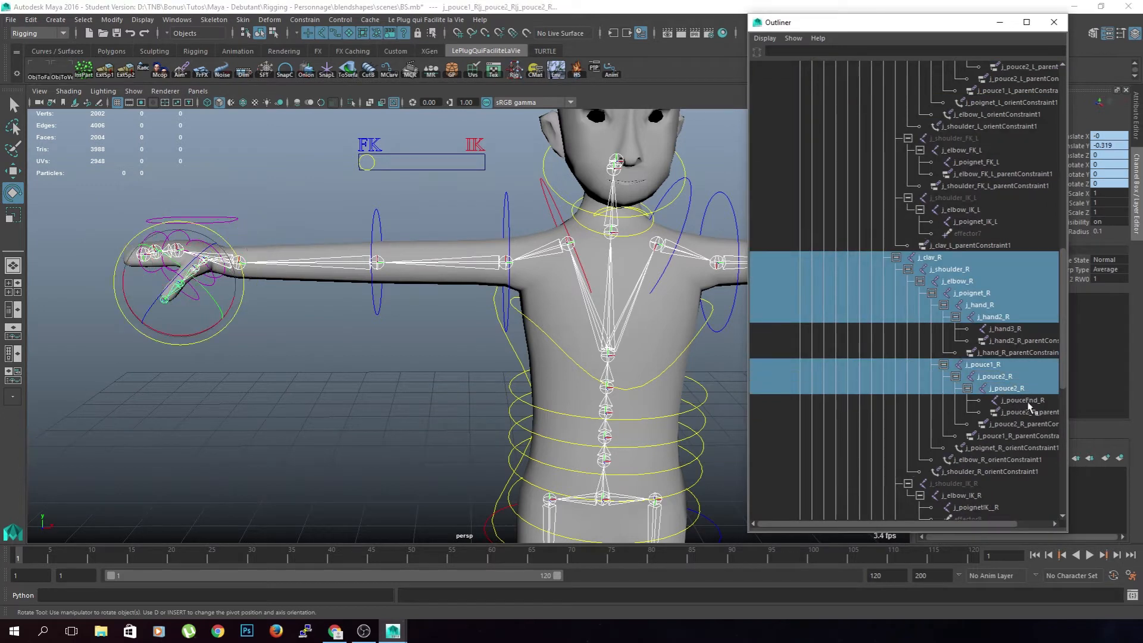
- Add the right leg joints j_hip_R, j_leg_R, j_hanckle_R and j_foot_R to the selection, leaving out j_toe_R
scroll(1000, 410, down, 3)
scroll(998, 409, down, 3)
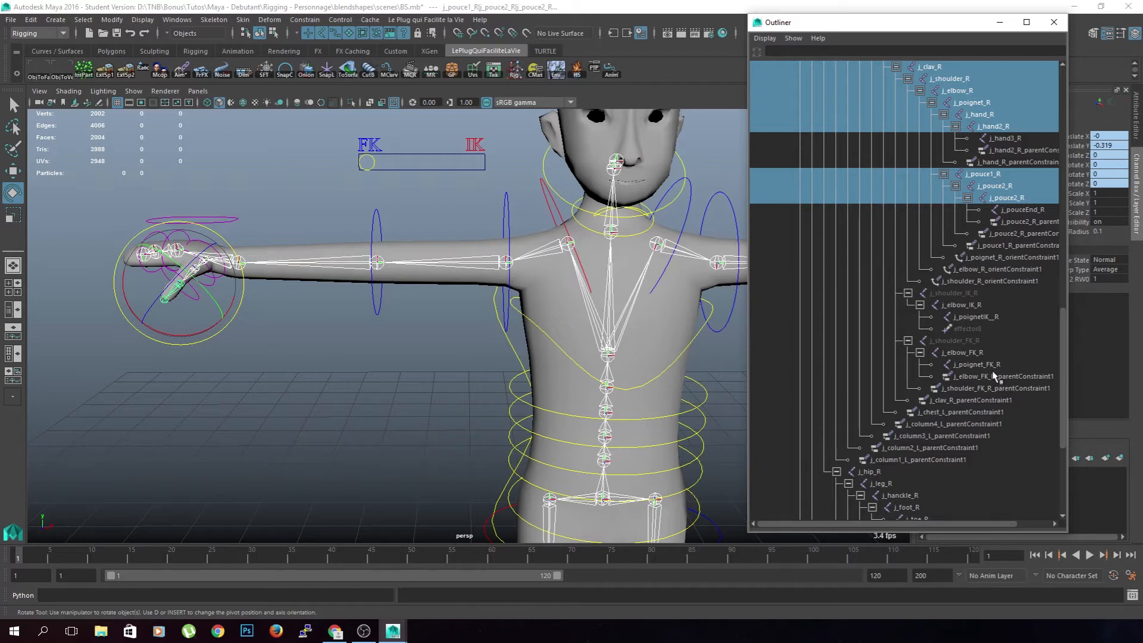
scroll(993, 378, down, 3)
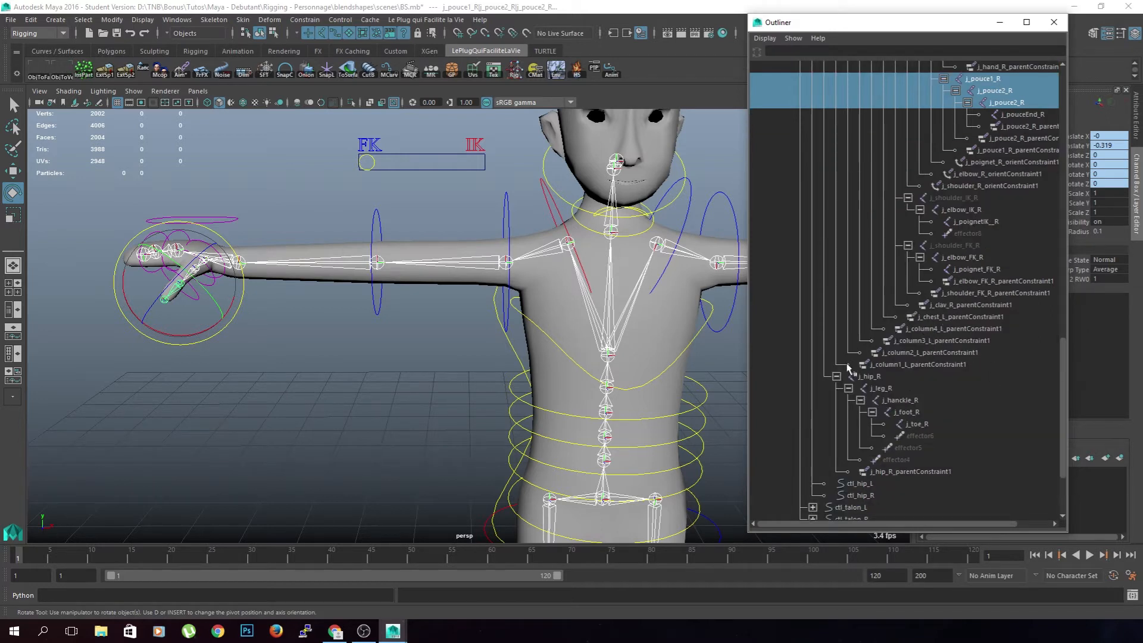
scroll(890, 369, down, 3)
click(875, 271)
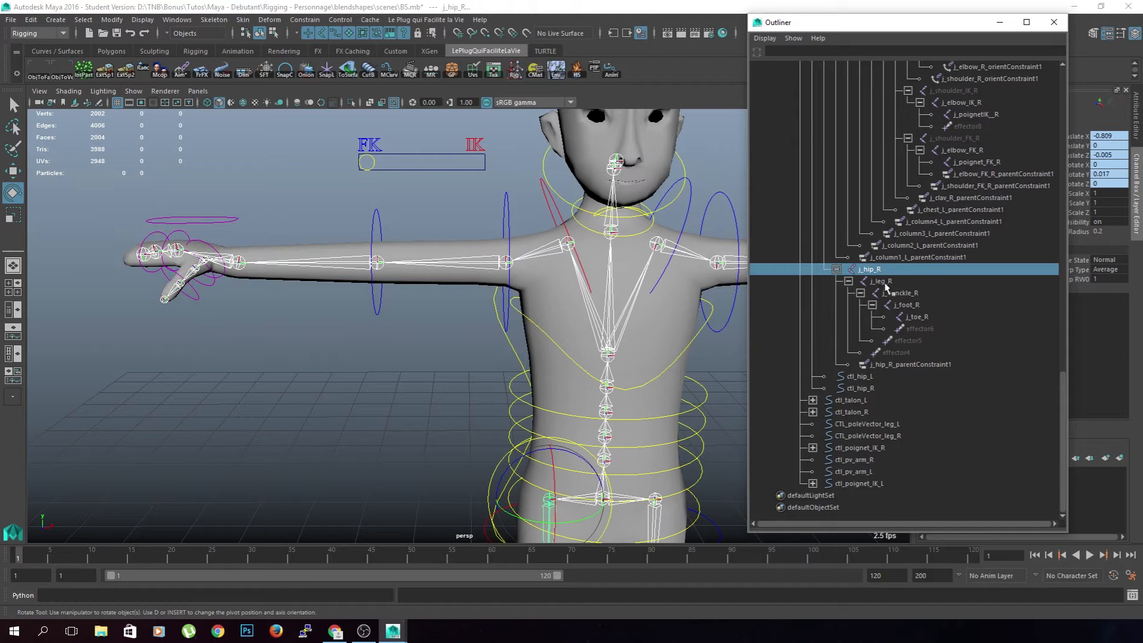
ctrl+click(883, 282)
ctrl+click(901, 295)
ctrl+click(904, 305)
alt+middle_drag(562, 434, 532, 36)
alt+drag(532, 36, 586, 31)
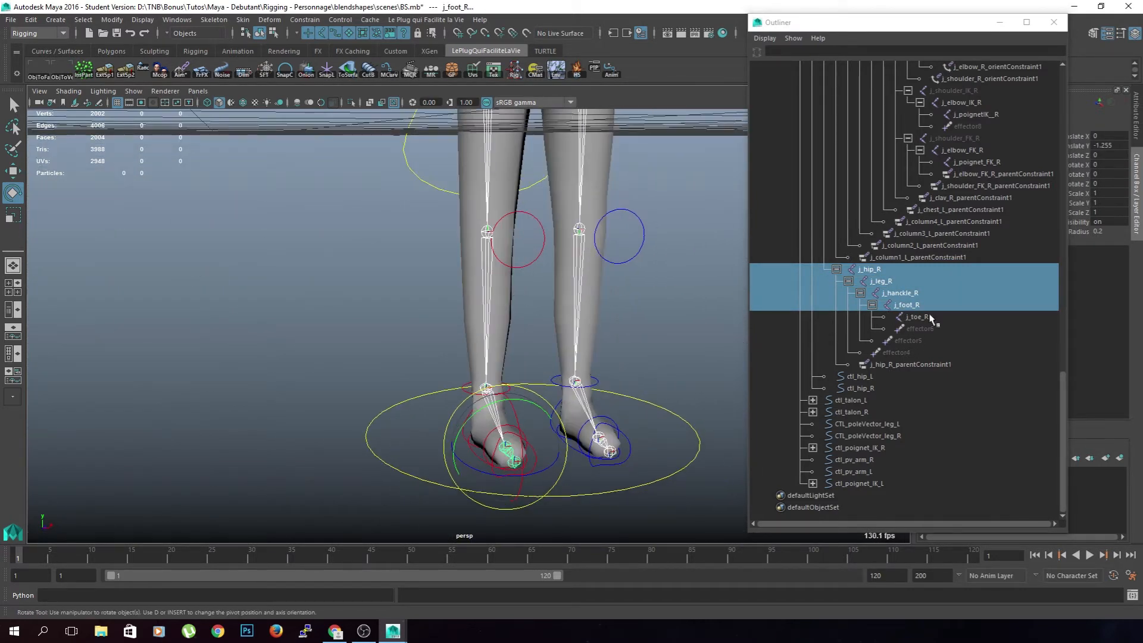
- Create a set named joinsSkin from the selected deforming joints
scroll(894, 309, up, 20)
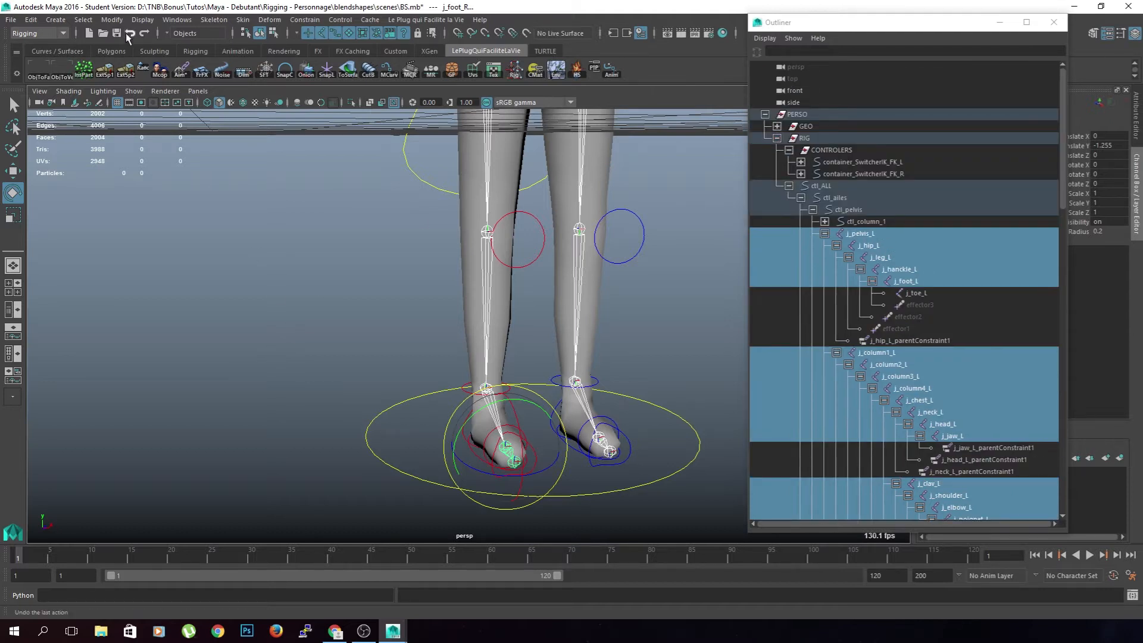
click(51, 22)
mouse_move(107, 250)
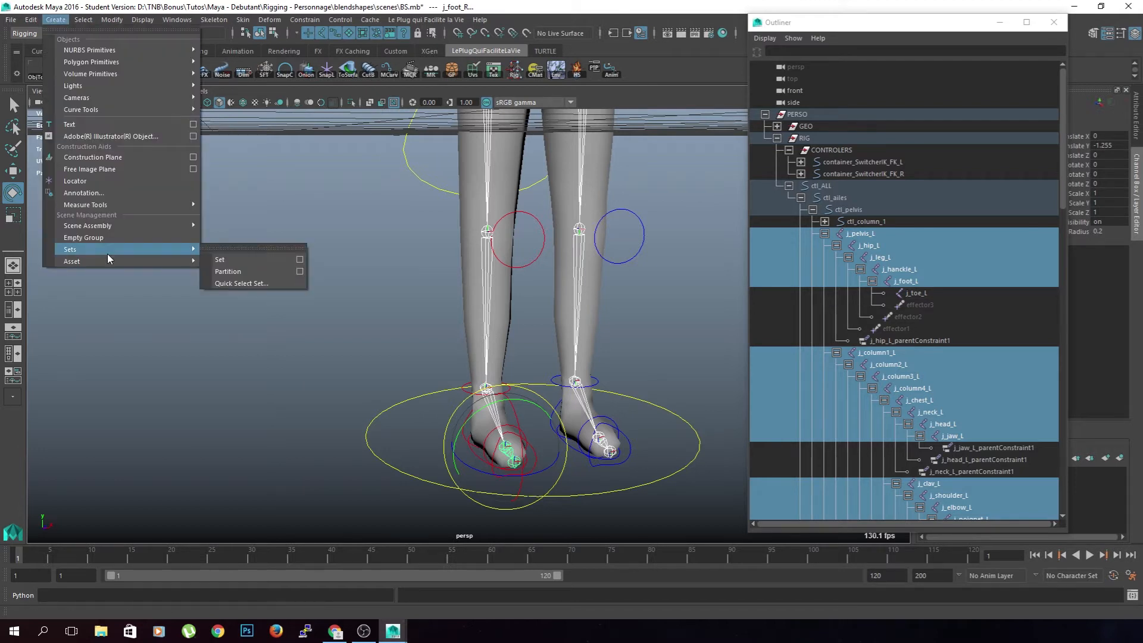
click(300, 260)
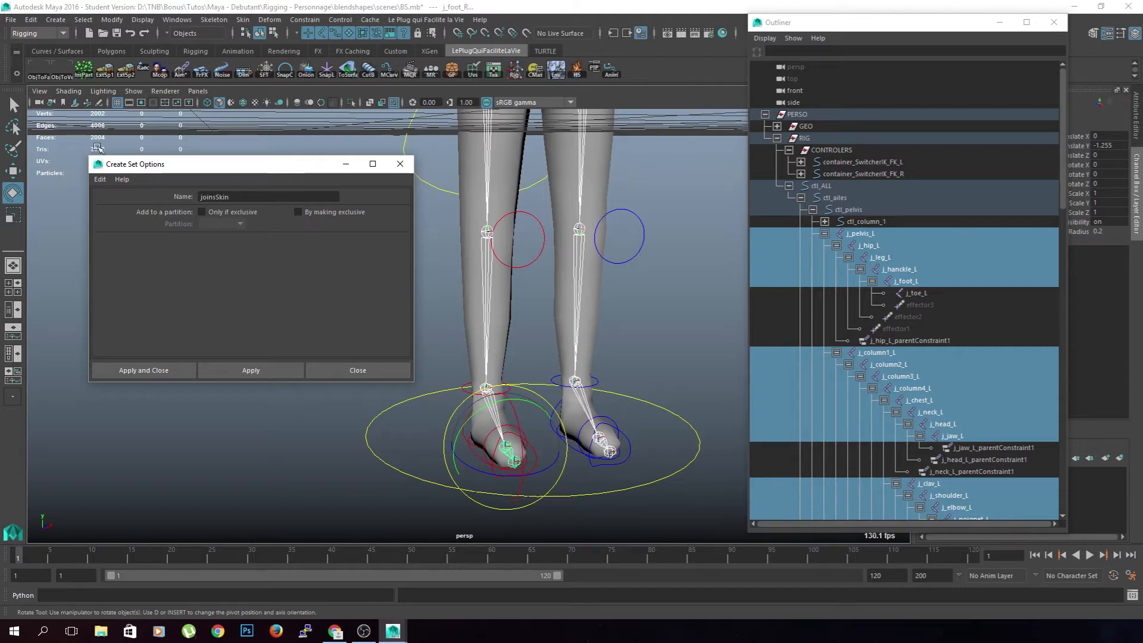
click(156, 370)
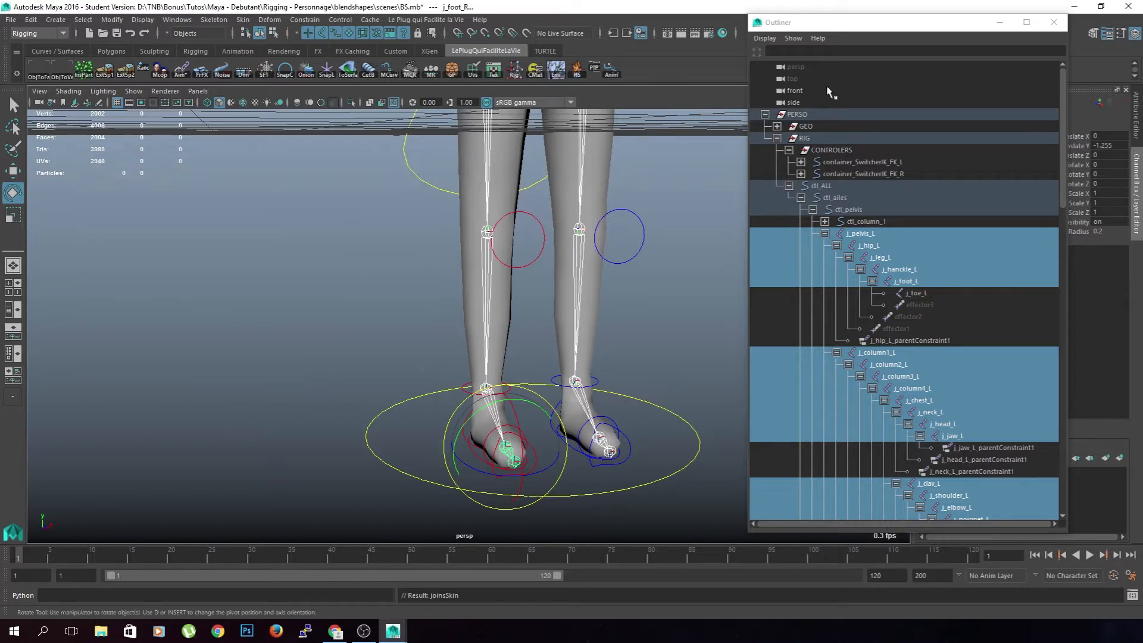
- Collapse the PERSO hierarchy and check the joinsSkin set by selecting its joints from j_pelvis_L to j_foot_R
click(764, 113)
click(765, 150)
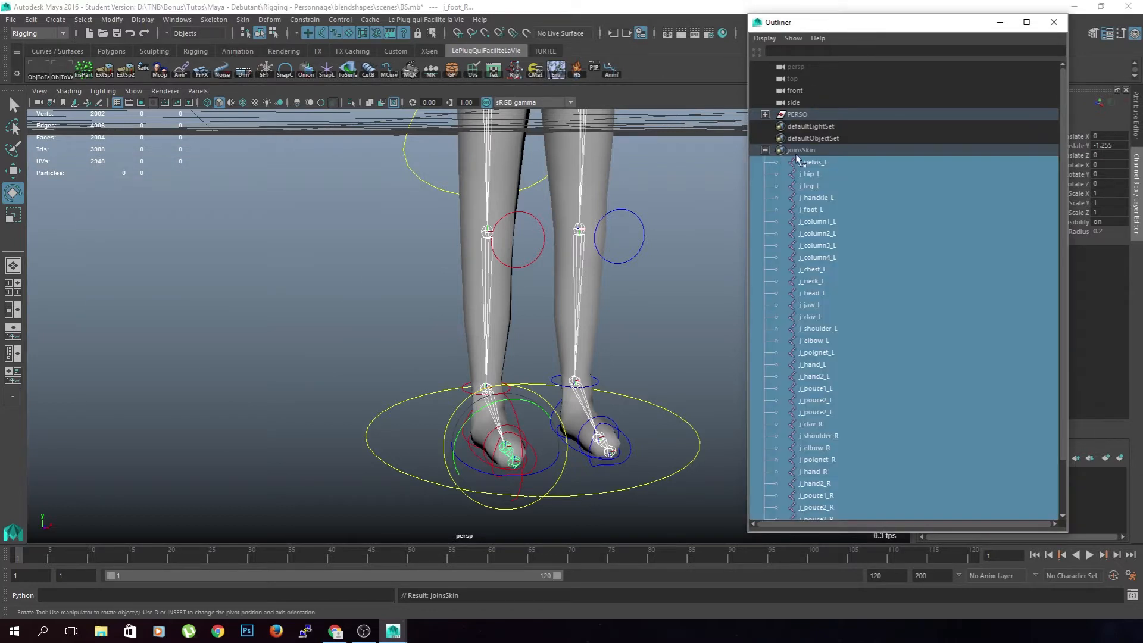
click(803, 151)
click(812, 161)
scroll(863, 416, down, 3)
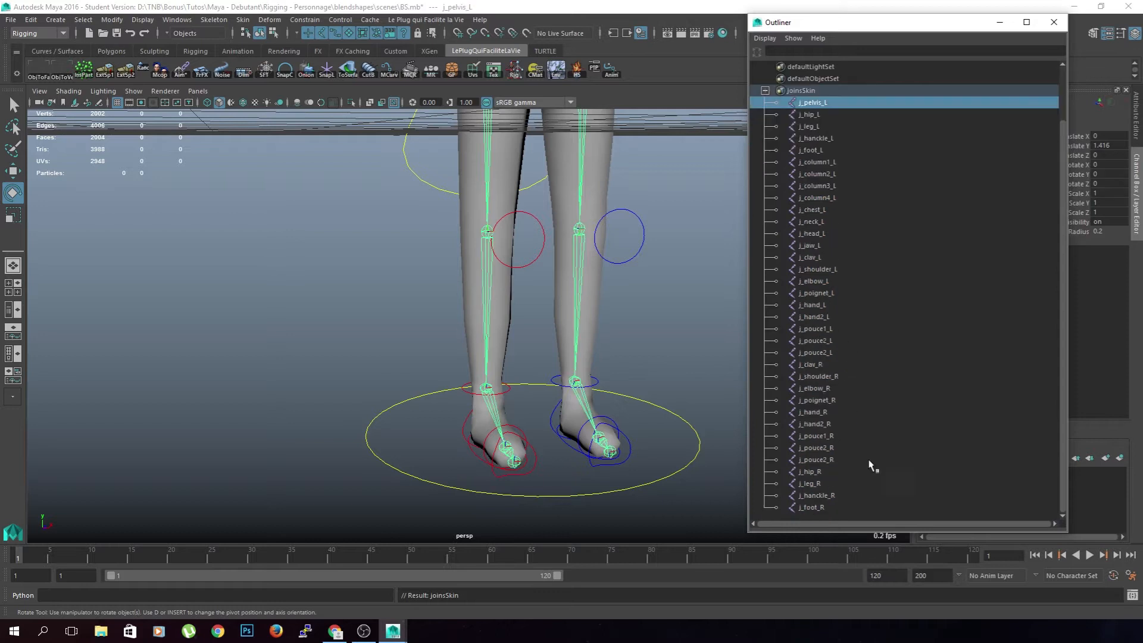
shift+click(862, 507)
scroll(581, 263, down, 4)
alt+middle_drag(582, 263, 518, 391)
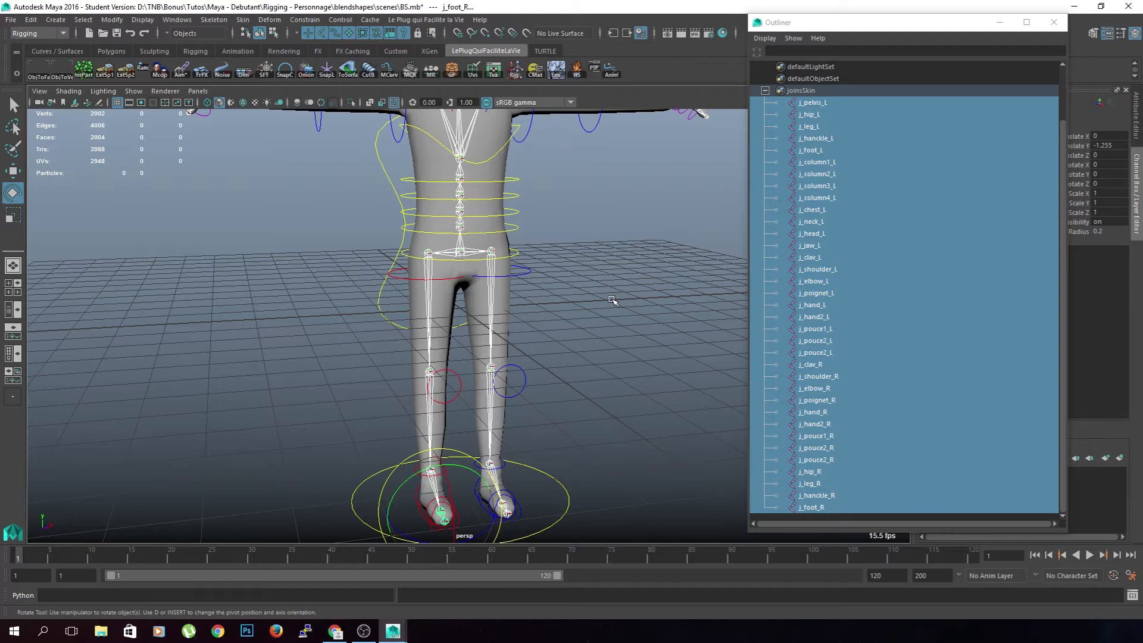
scroll(928, 149, up, 3)
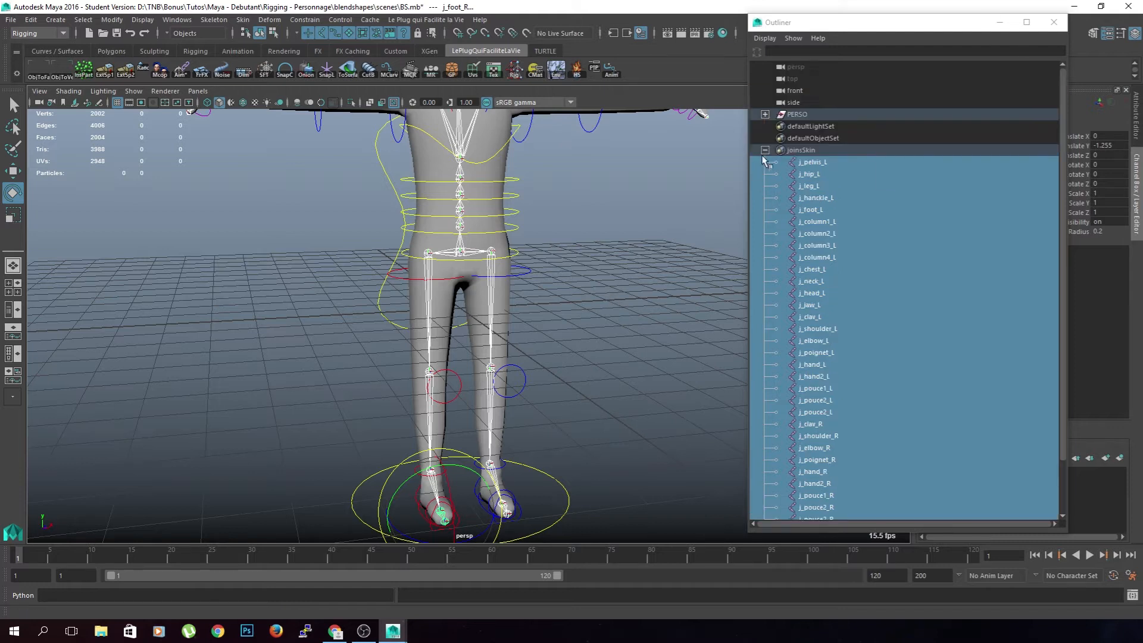
click(765, 150)
alt+middle_drag(620, 203, 583, 305)
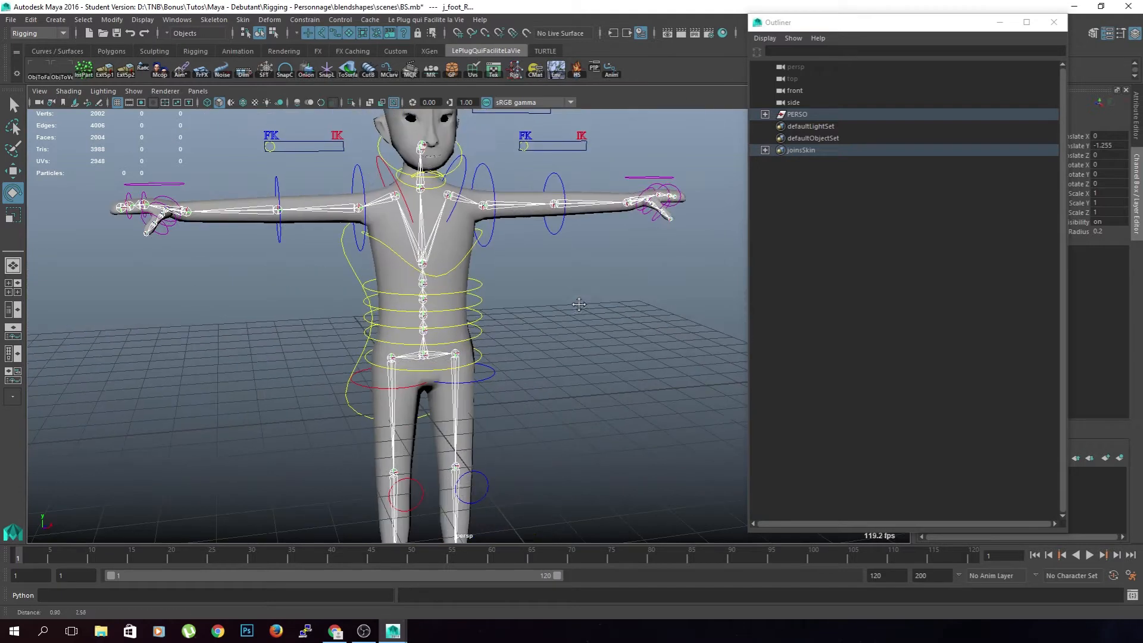
- Select all joints in the joinsSkin set, from j_pelvis_L to j_foot_R, and add the body mesh to the selection
click(766, 150)
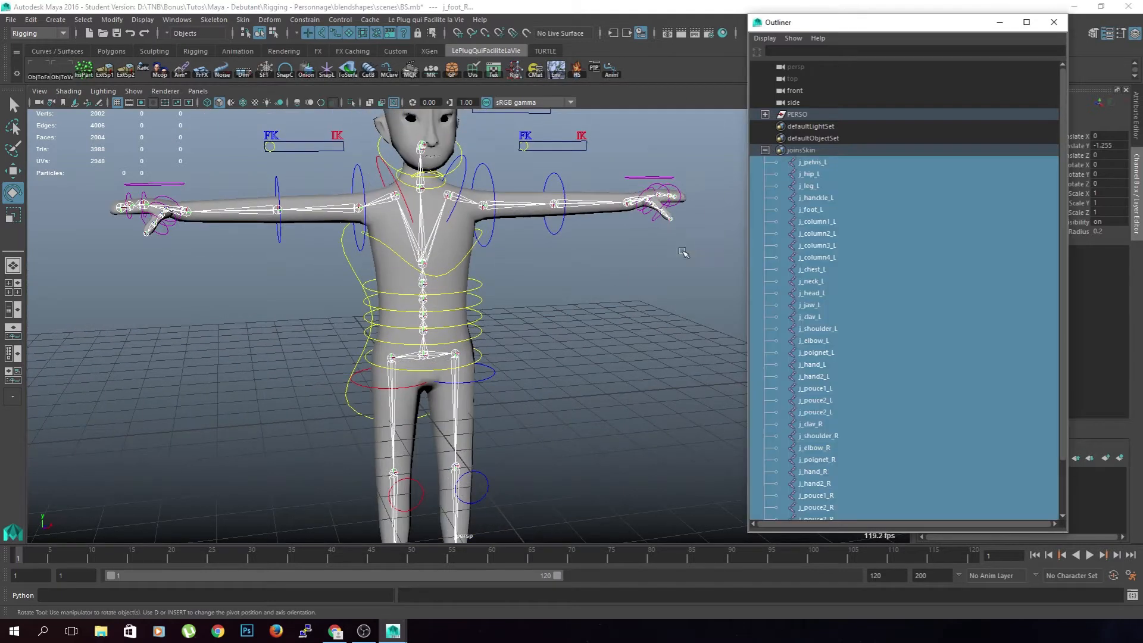
click(817, 164)
scroll(825, 203, down, 2)
shift+click(857, 507)
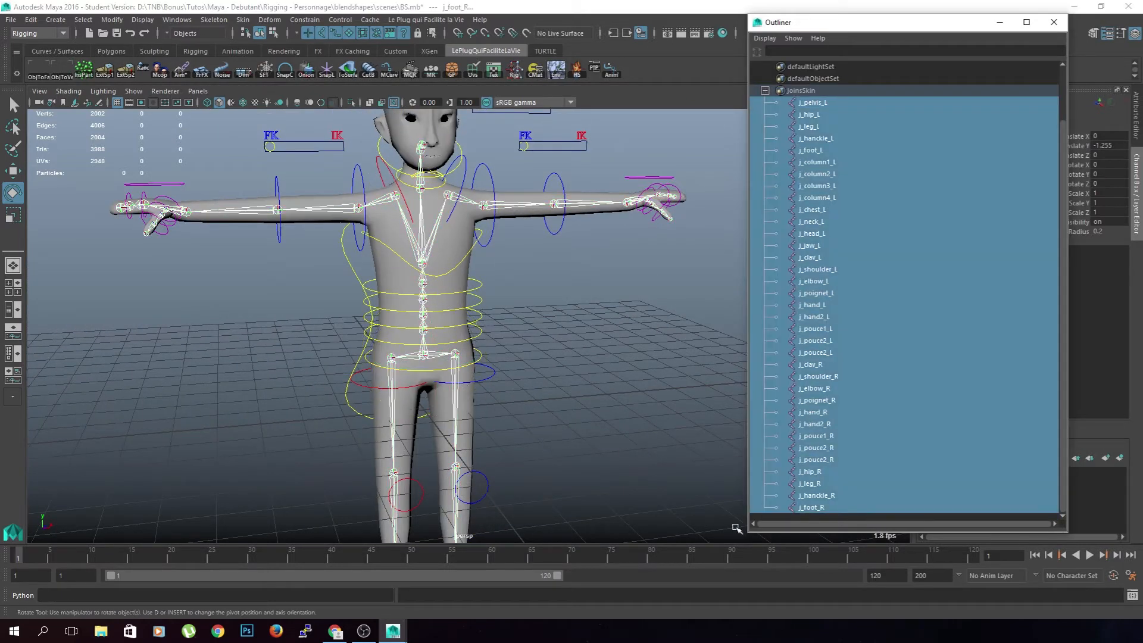
scroll(531, 449, up, 2)
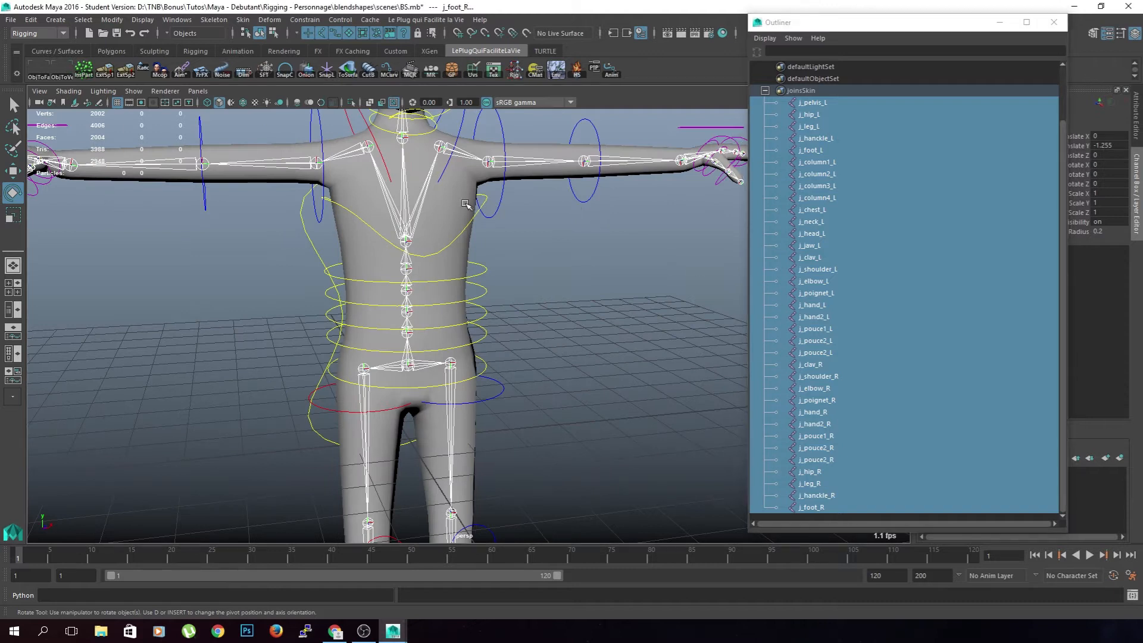
shift+click(466, 204)
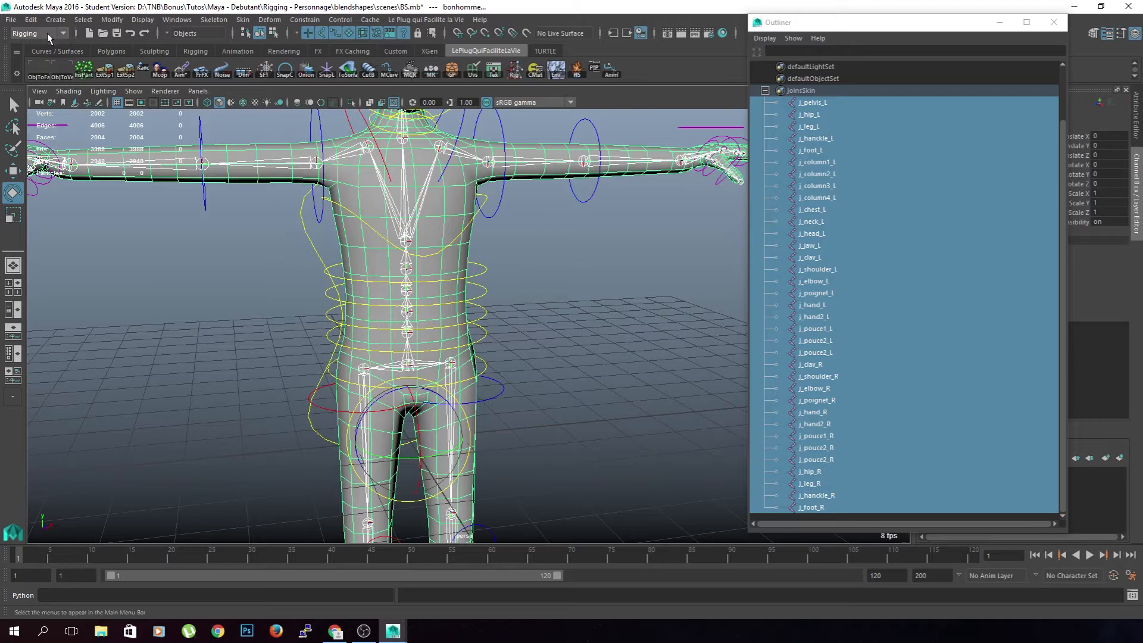
- Open the Bind Skin options and reset them to their defaults
click(243, 20)
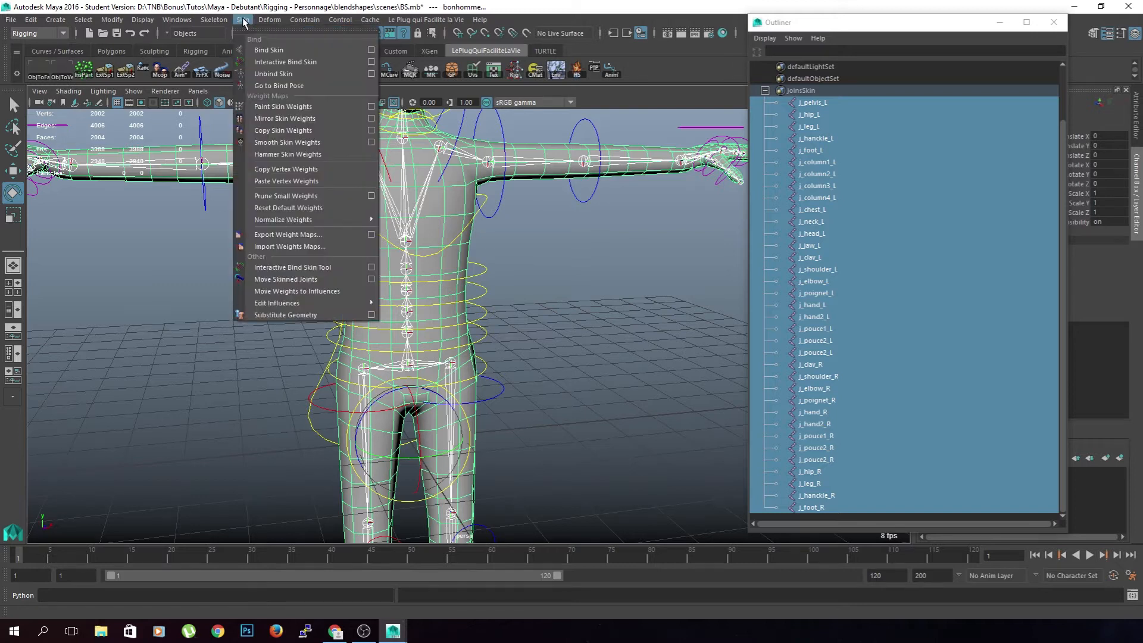
click(370, 46)
drag(234, 169, 531, 146)
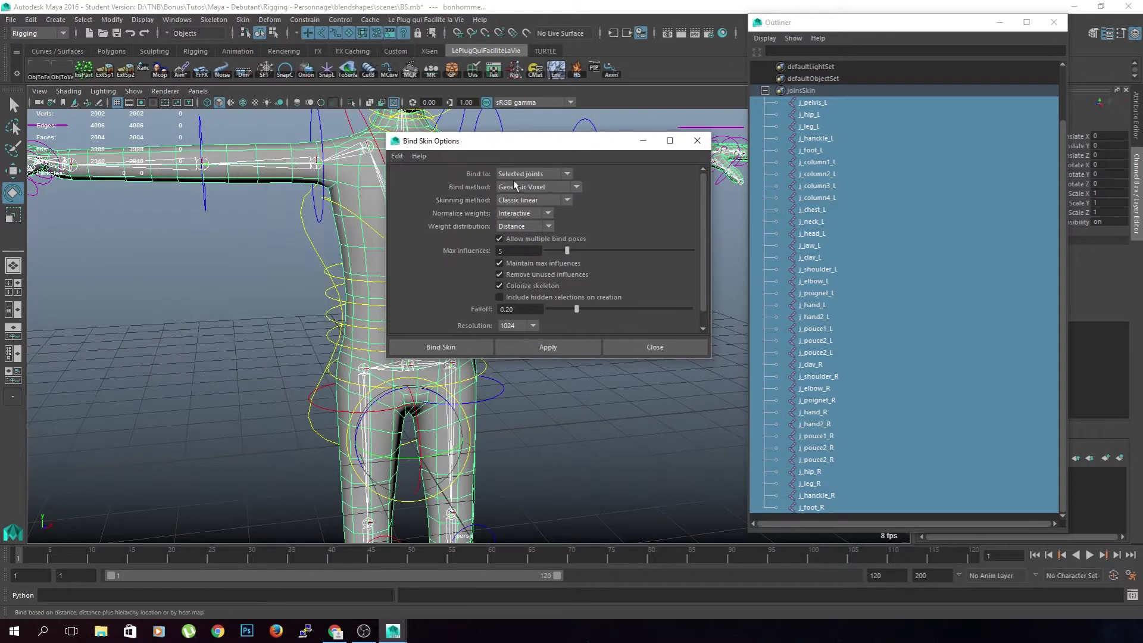
click(396, 156)
click(413, 181)
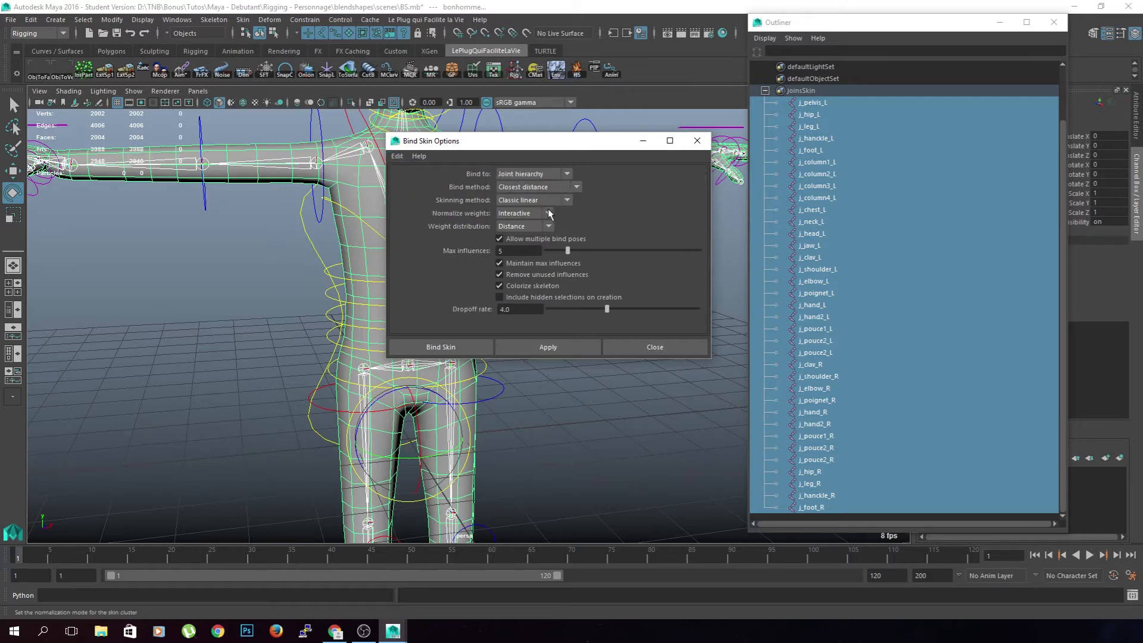
- Set the skin to bind to Selected joints with the Geodesic Voxel bind method
click(547, 173)
click(517, 200)
click(527, 186)
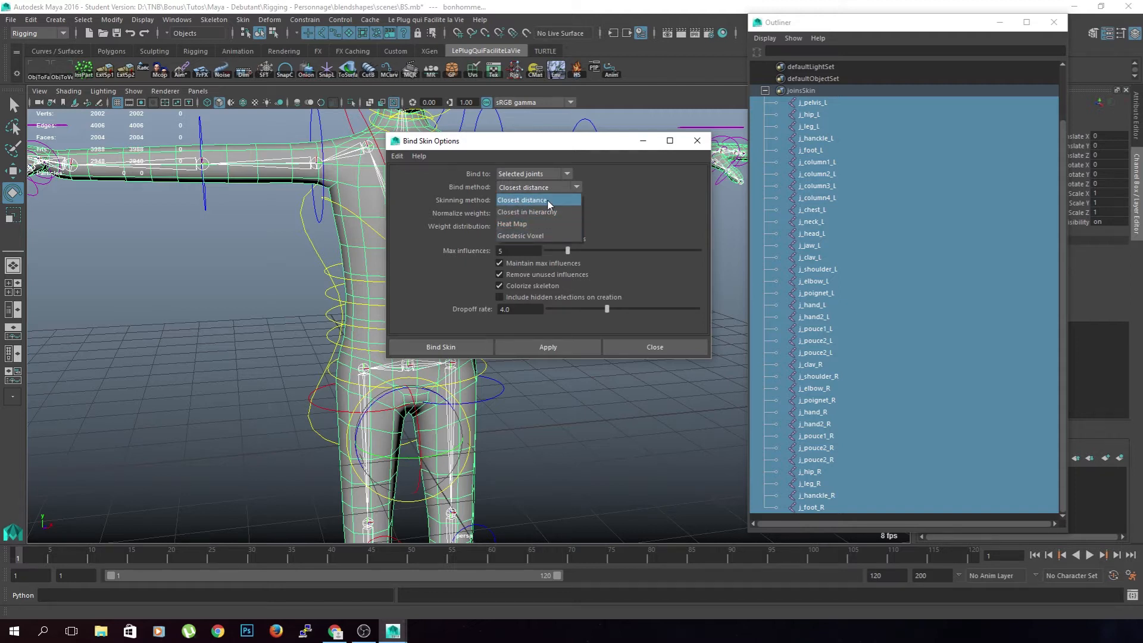
click(542, 237)
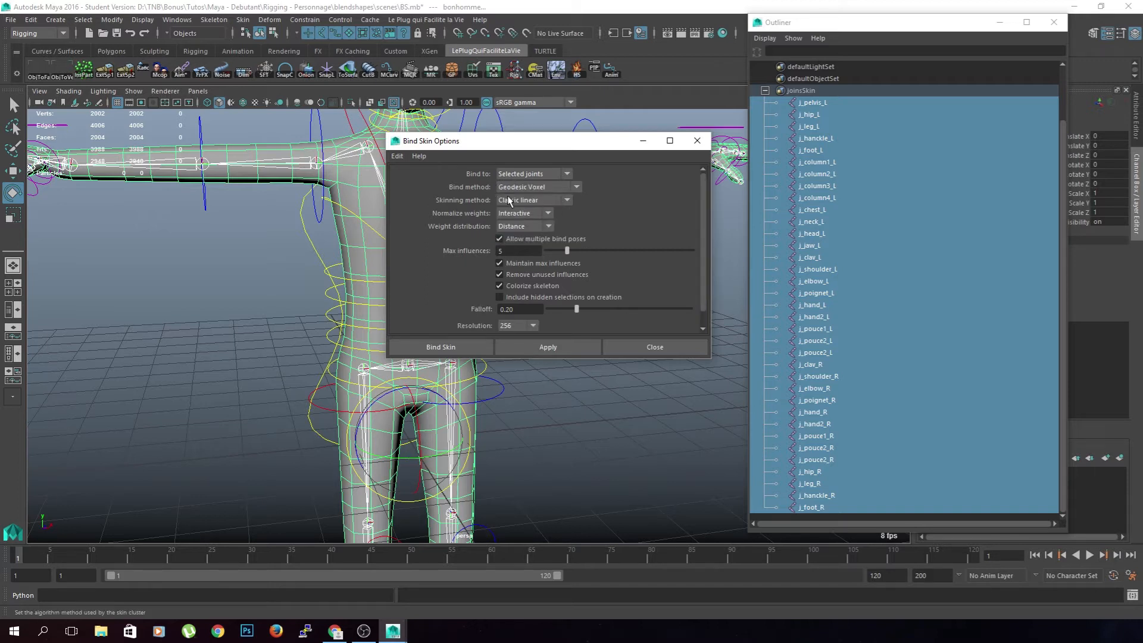
- Review the skinning method and weight distribution choices, keeping Classic linear and Distance
click(526, 201)
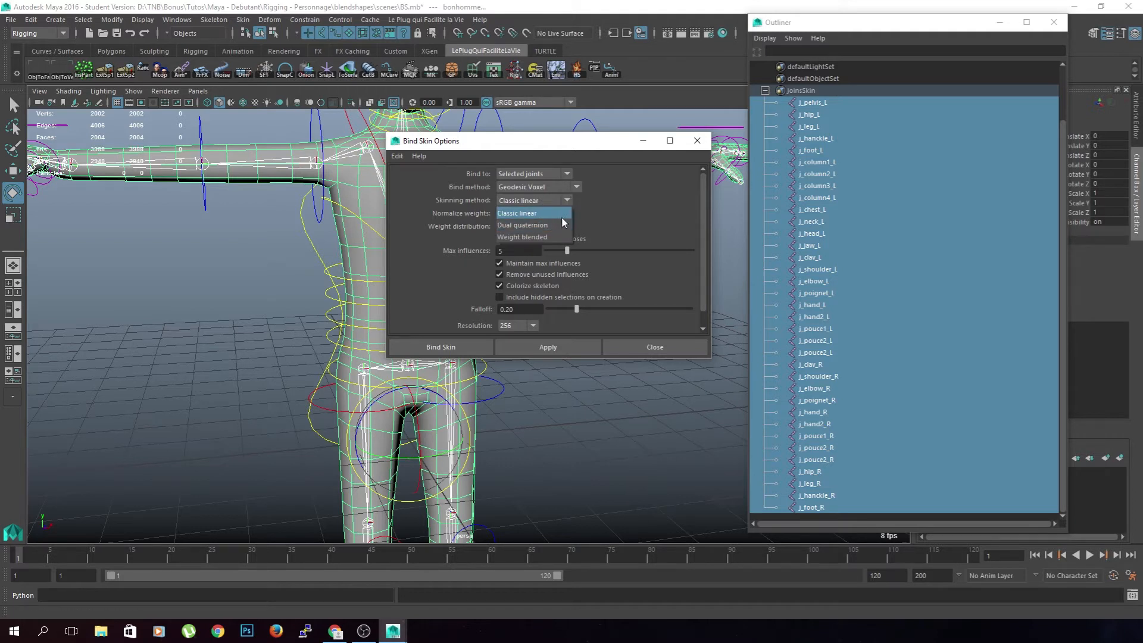
click(559, 217)
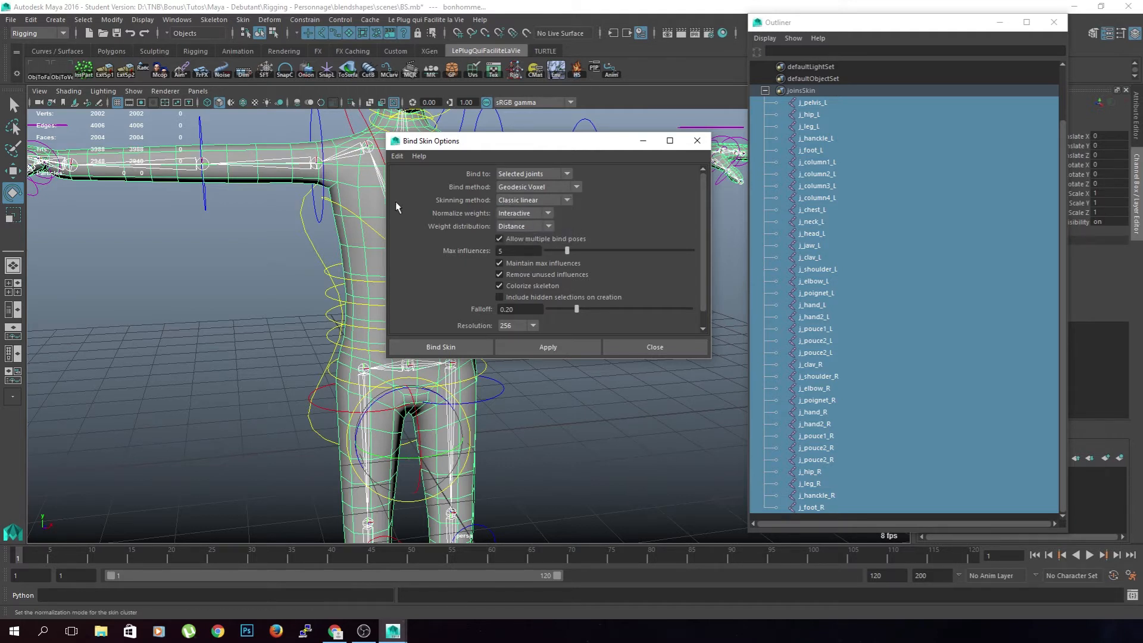
click(510, 219)
click(514, 226)
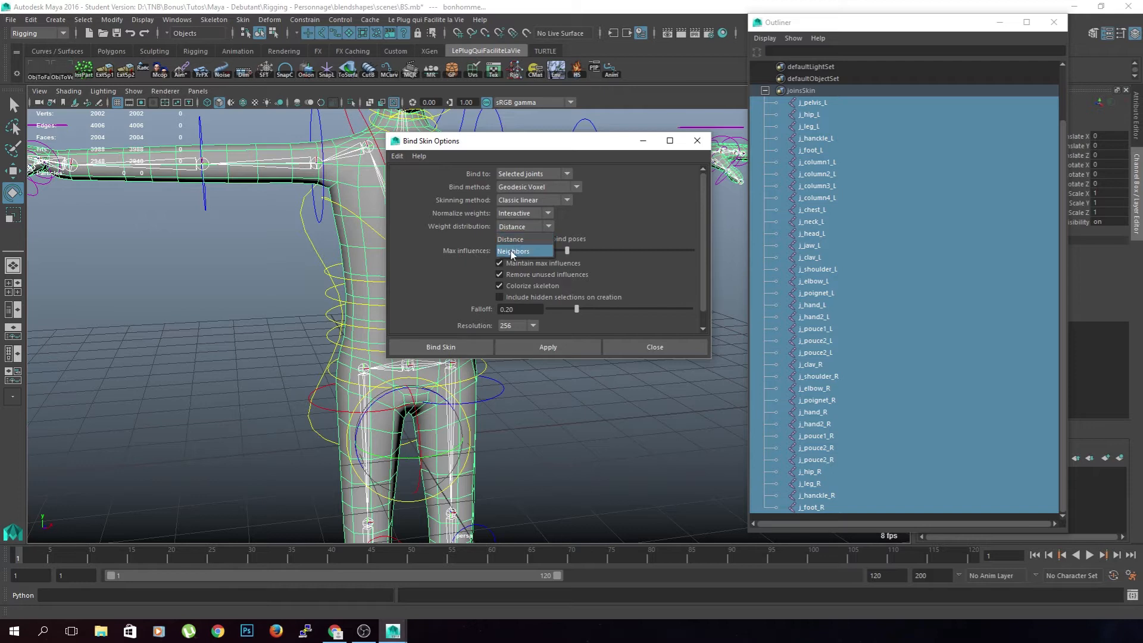
click(439, 269)
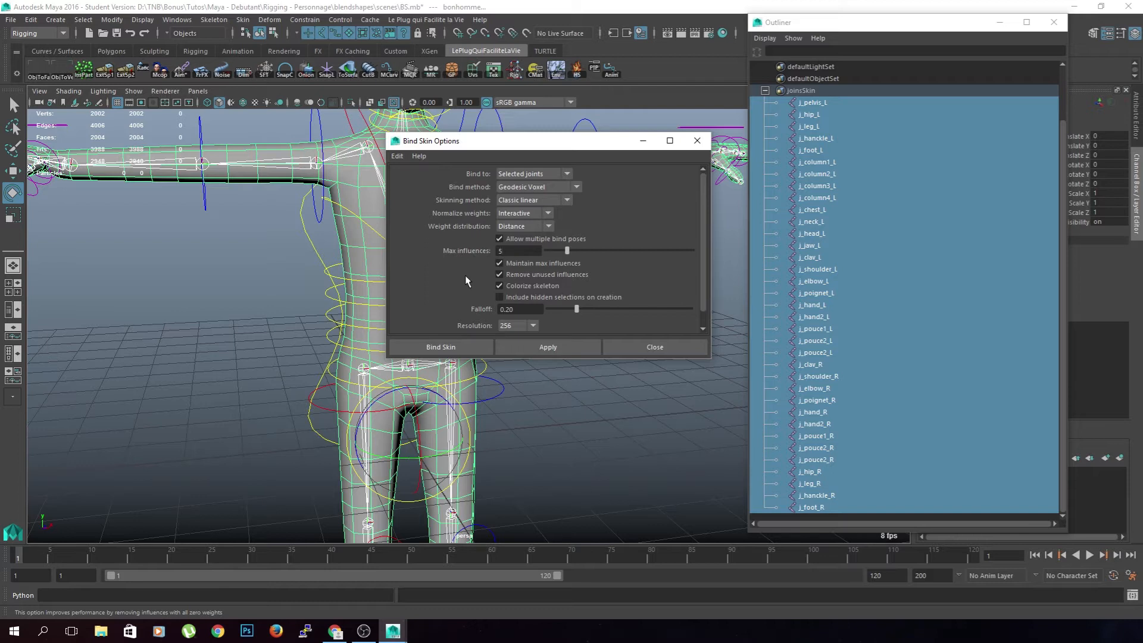
- Turn off Colorize skeleton in the bind options, keeping max influences at 5
click(519, 250)
click(552, 286)
drag(476, 140, 570, 135)
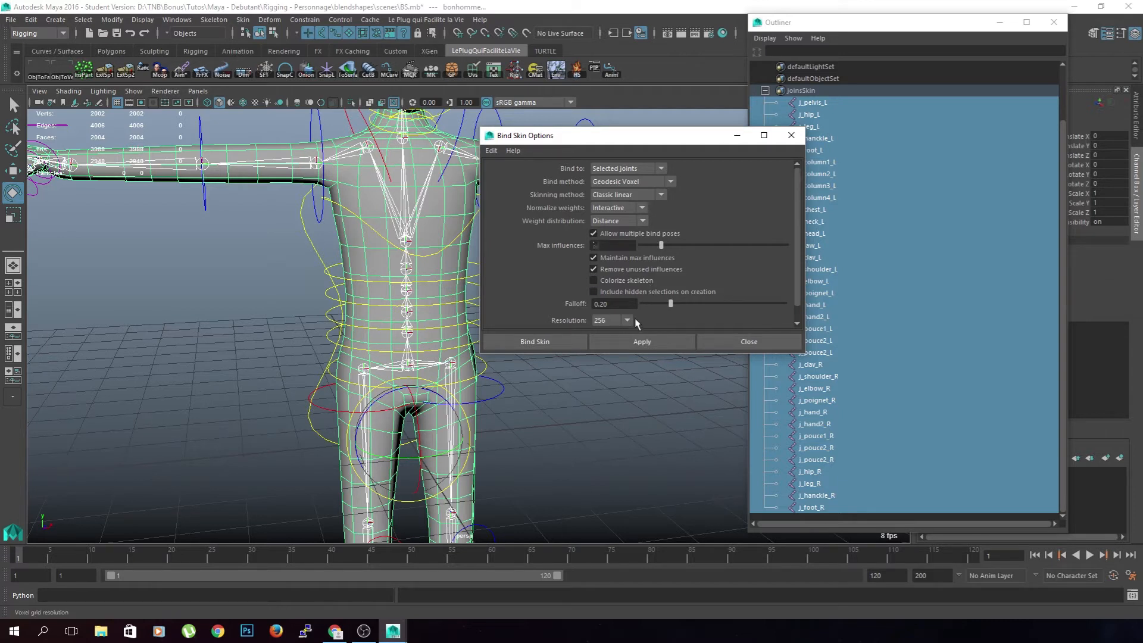
- Set the voxel resolution to 1024 and bind the body mesh to the selected joints
scroll(635, 317, down, 1)
click(627, 304)
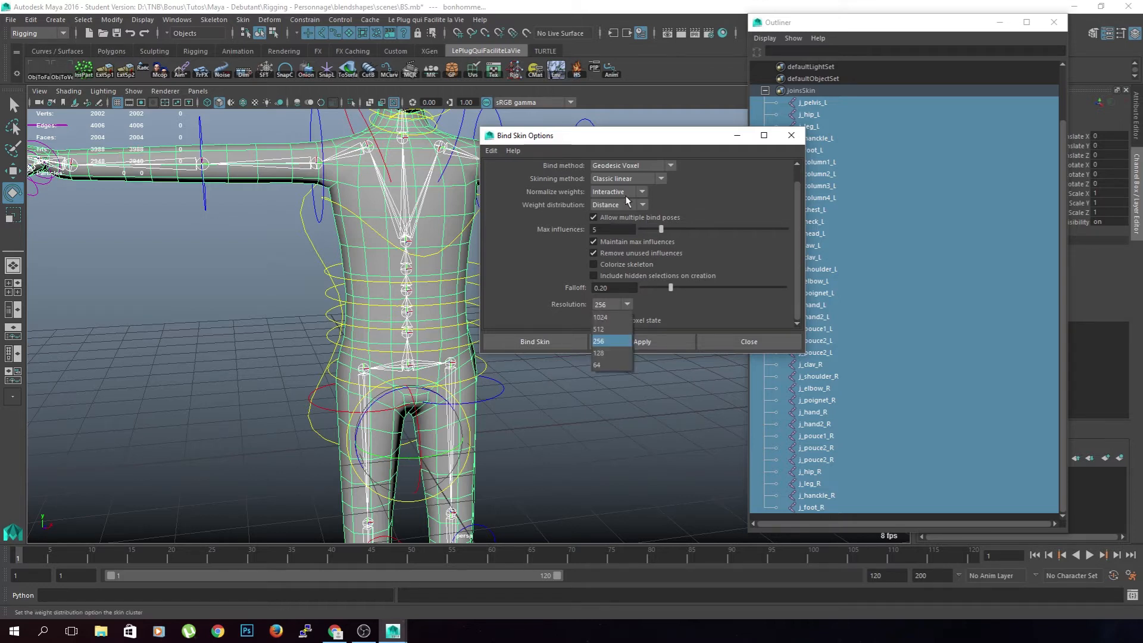
click(622, 317)
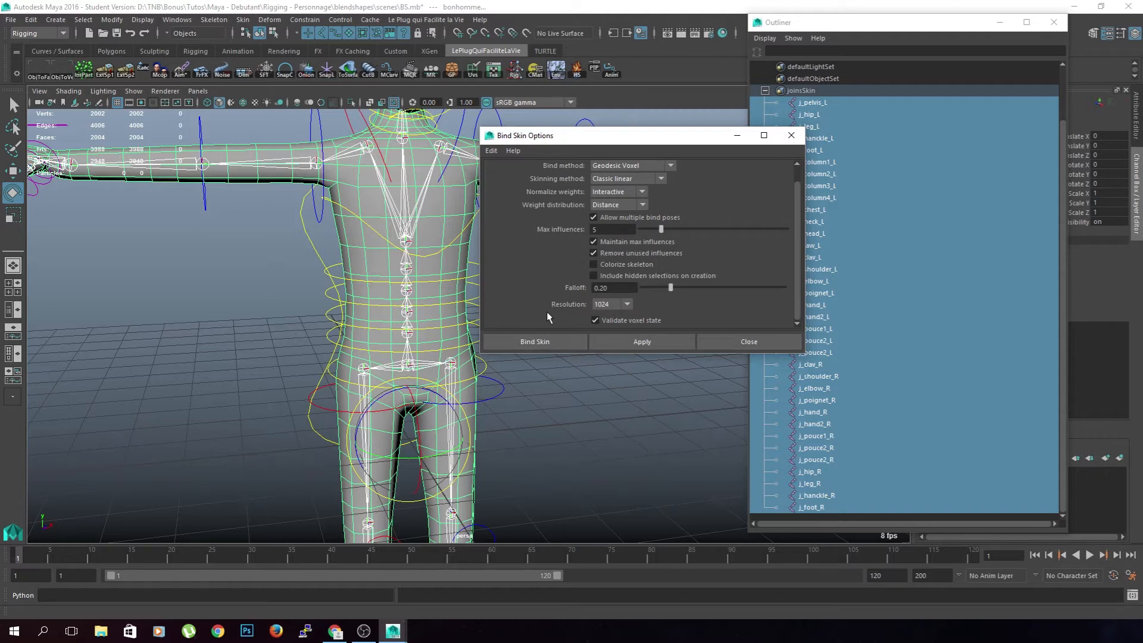
click(551, 341)
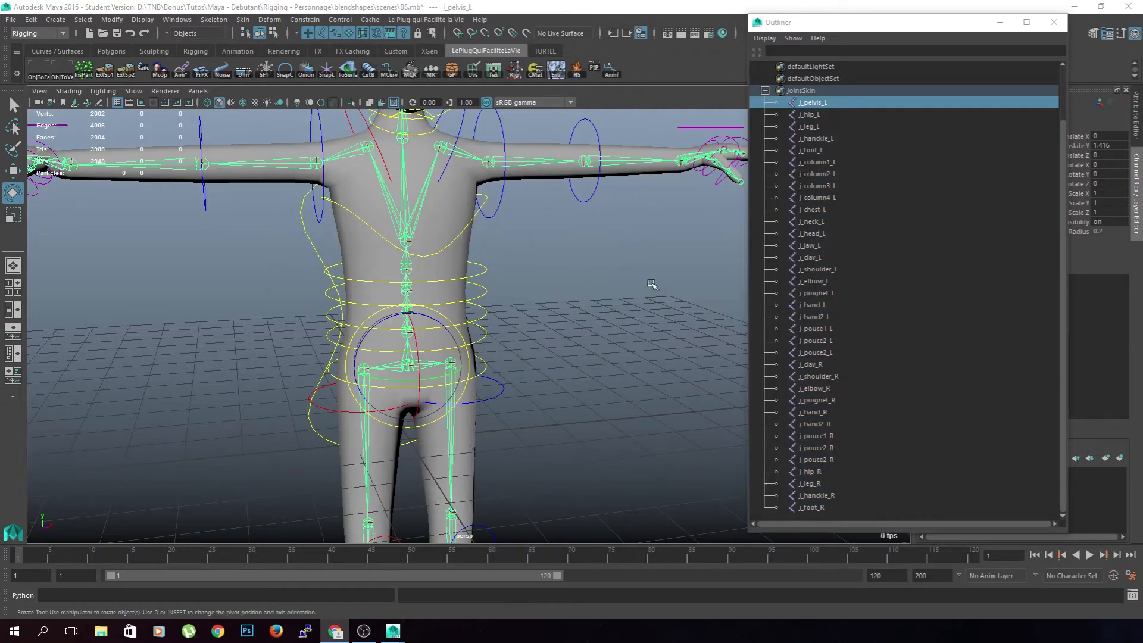
- Move the Outliner off the viewport to get a clear view of the bound character
alt+drag(649, 348, 611, 323)
alt+middle_drag(611, 324, 574, 376)
drag(897, 24, 0, 74)
alt+middle_drag(595, 434, 568, 459)
alt+drag(568, 459, 595, 441)
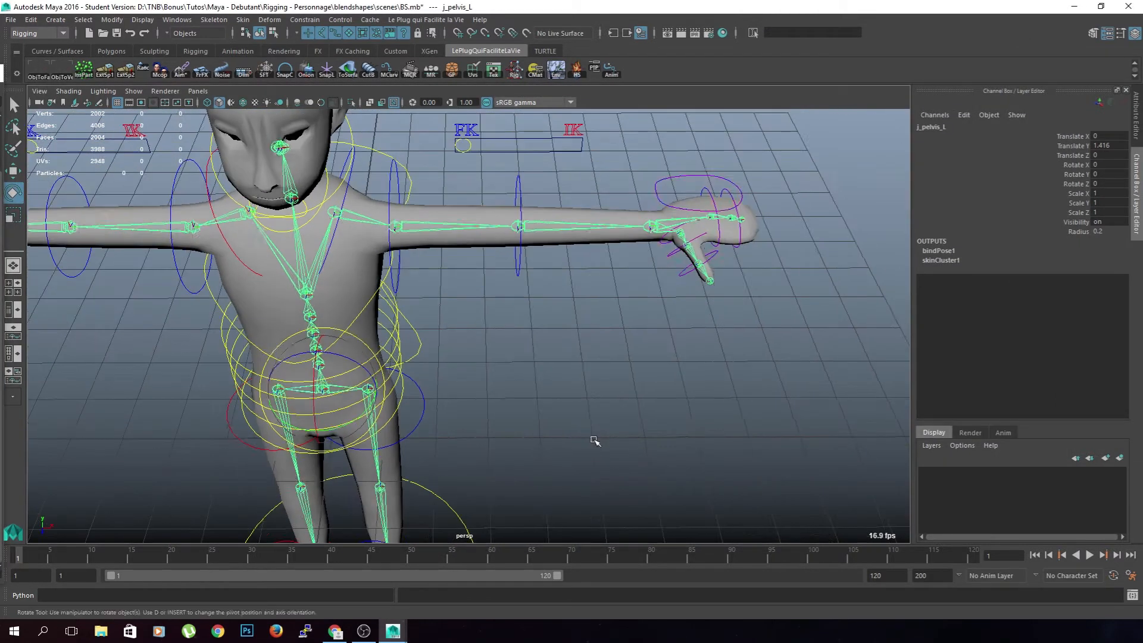
- Test the left arm's deformation by rotating ctl_elbow_FK_L, and reset its X, Y and Z rotation to 0
click(589, 371)
click(519, 197)
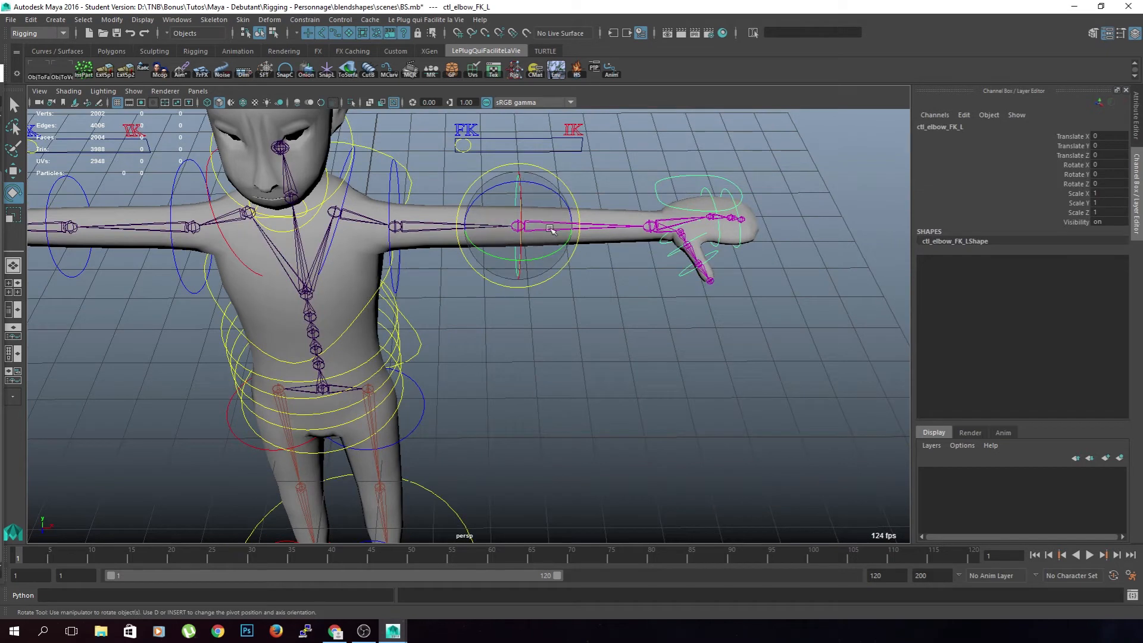
drag(562, 253, 485, 259)
alt+drag(582, 286, 481, 241)
drag(1107, 165, 1109, 182)
text(0)
key(Return)
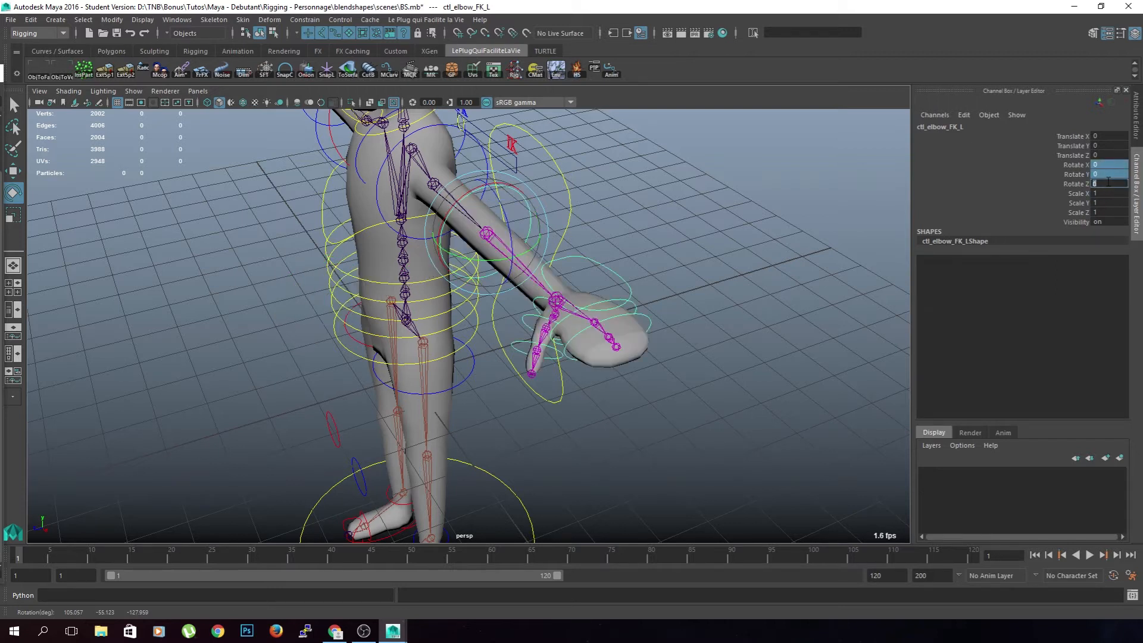
- Test the jaw's deformation by rotating ctl_jaw, and reset its X rotation to 0
click(783, 370)
alt+drag(783, 370, 837, 340)
alt+middle_drag(837, 340, 816, 390)
scroll(607, 345, up, 3)
click(511, 243)
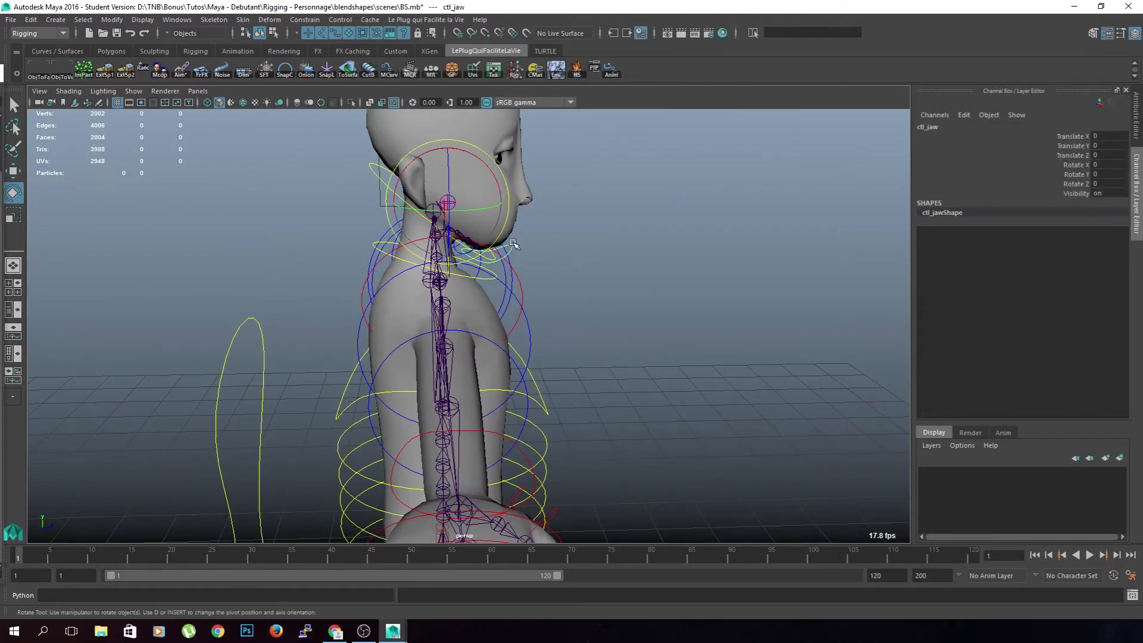
drag(501, 204, 457, 155)
drag(410, 102, 545, 161)
click(1097, 163)
text(0)
key(Return)
- Test the right hand's deformation by rotating clt_hand_R, reset its X, Y and Z rotation to 0, and deselect it
alt+drag(599, 390, 216, 322)
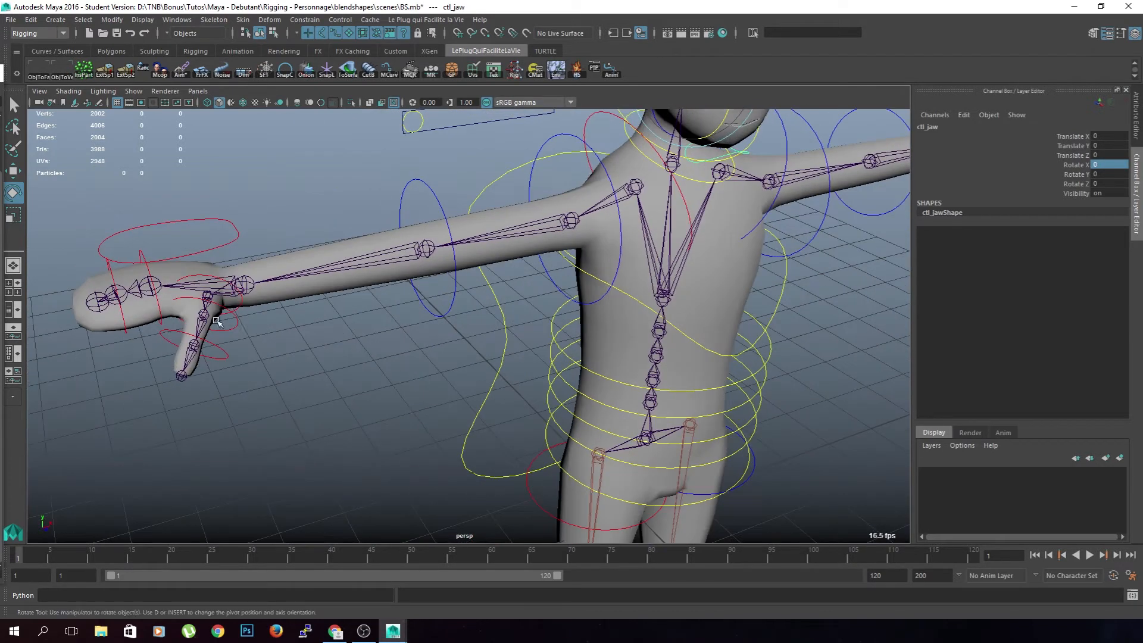
click(244, 243)
drag(250, 286, 259, 336)
mouse_move(259, 336)
alt+mouse_down()
mouse_move(240, 296)
mouse_move(280, 302)
mouse_move(274, 339)
alt+mouse_up()
mouse_move(221, 251)
mouse_down()
mouse_move(248, 334)
mouse_move(224, 231)
mouse_move(241, 285)
mouse_move(214, 239)
mouse_up()
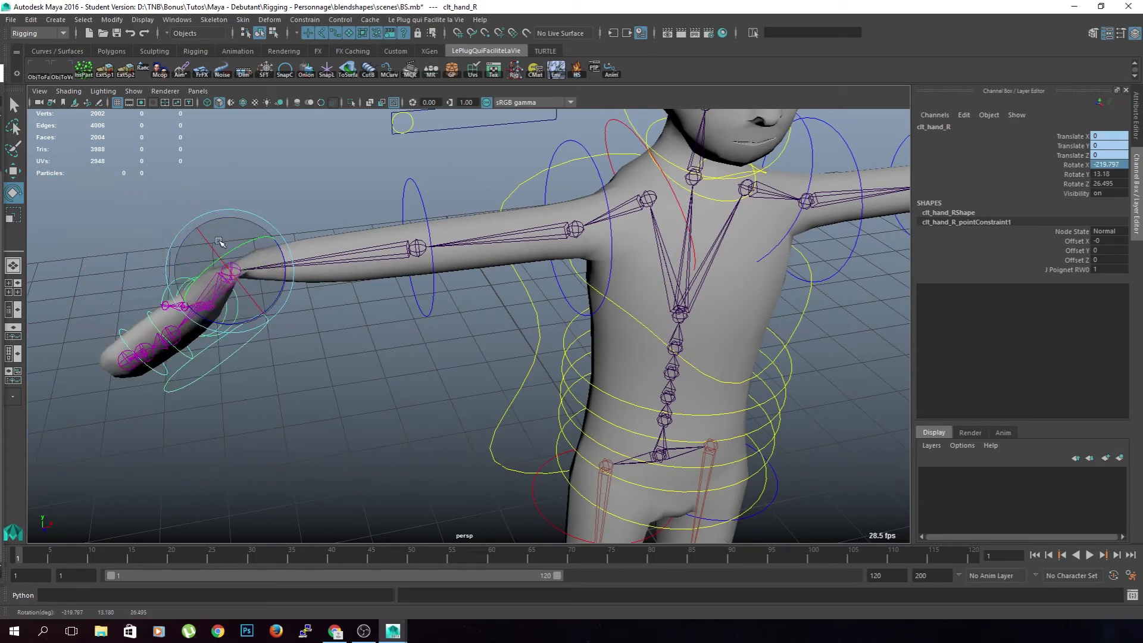
double_click(1105, 164)
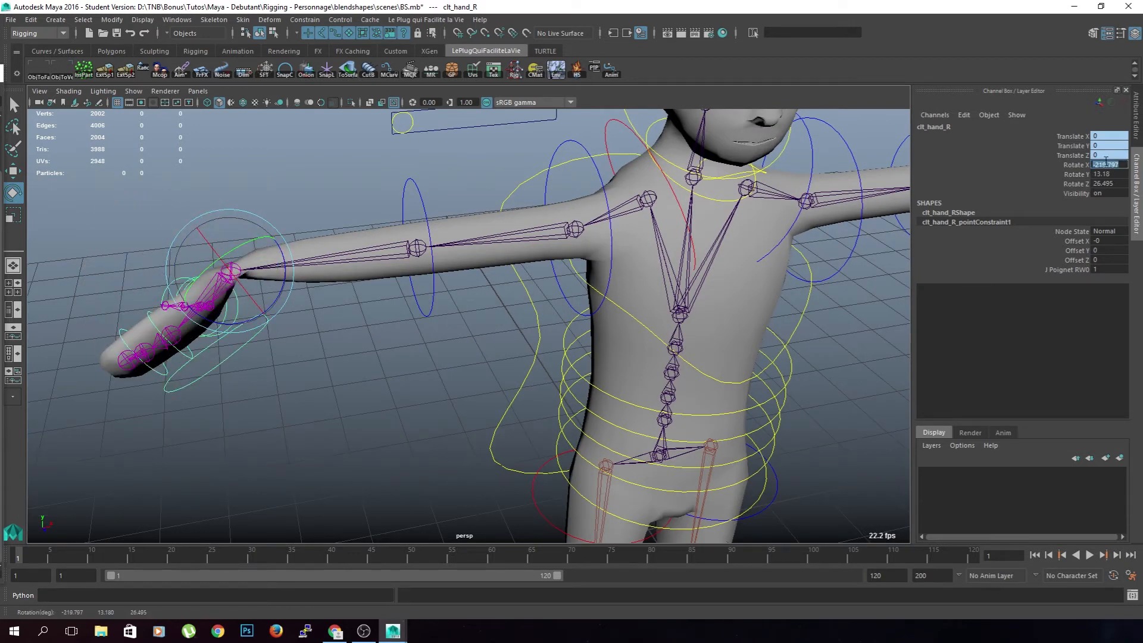
click(1107, 176)
drag(1108, 184, 1110, 165)
text(0)
key(Return)
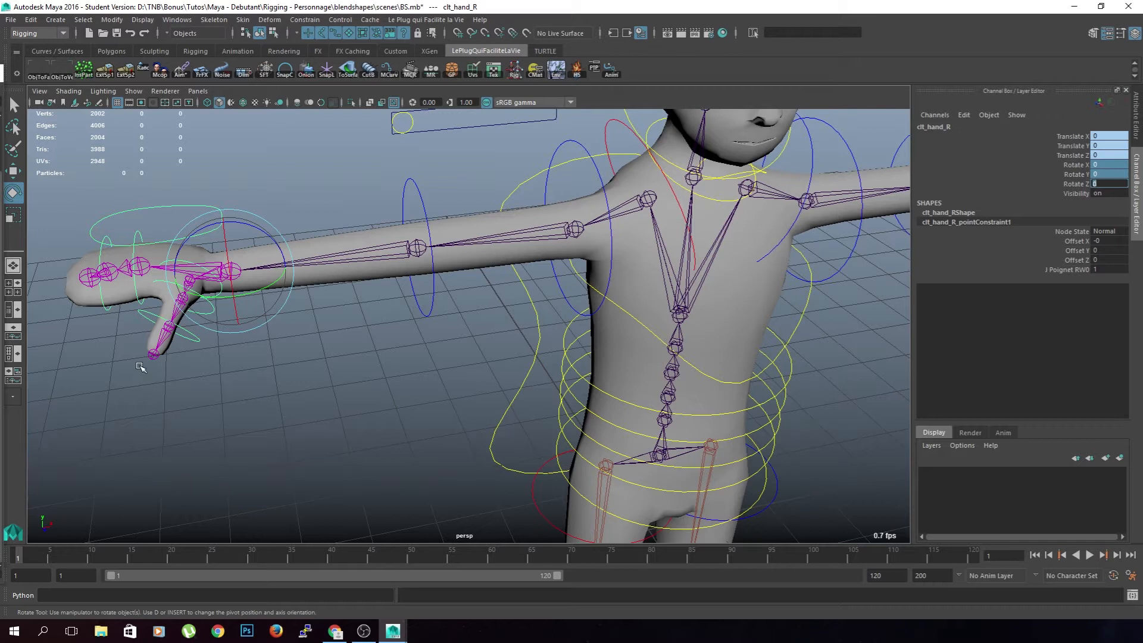
alt+middle_drag(327, 411, 396, 395)
click(396, 394)
alt+drag(396, 395, 481, 322)
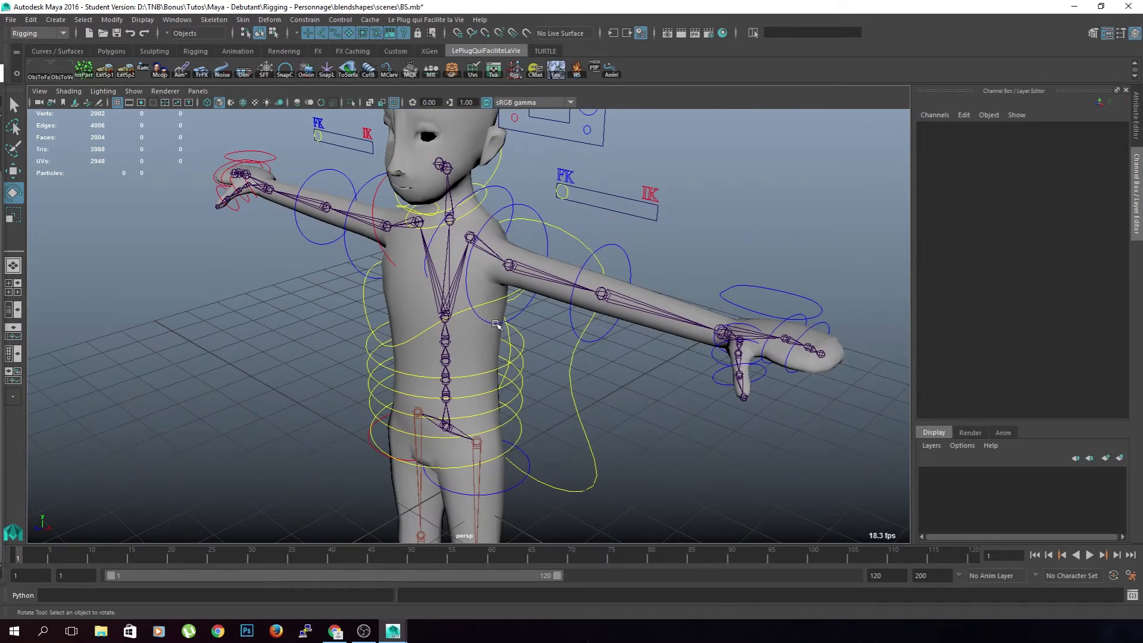
- Switch the character mesh bonhomme to vertex selection and hide the NURBS curves in the viewport
click(611, 285)
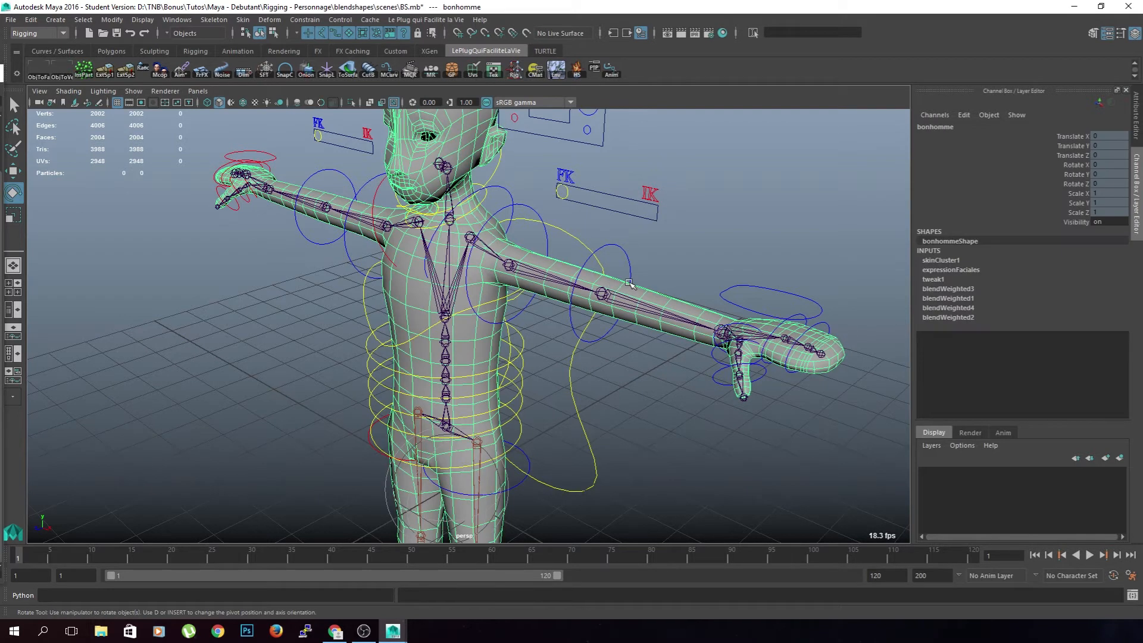
right_drag(629, 283, 592, 282)
alt+drag(602, 309, 571, 304)
alt+middle_drag(571, 305, 551, 308)
click(133, 91)
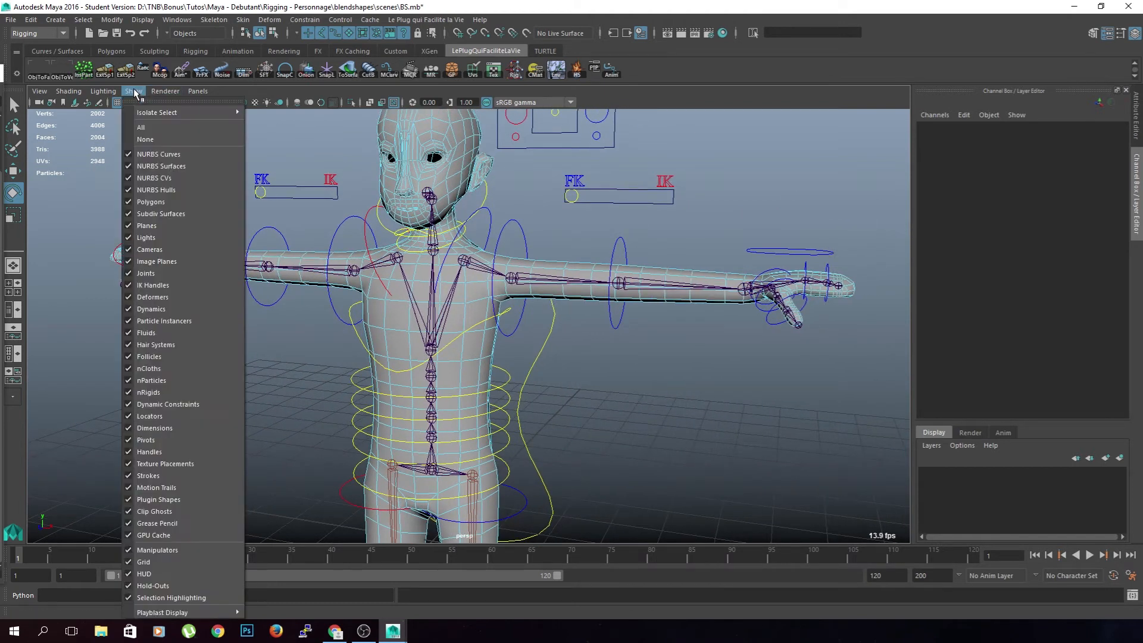
click(151, 155)
scroll(545, 259, up, 3)
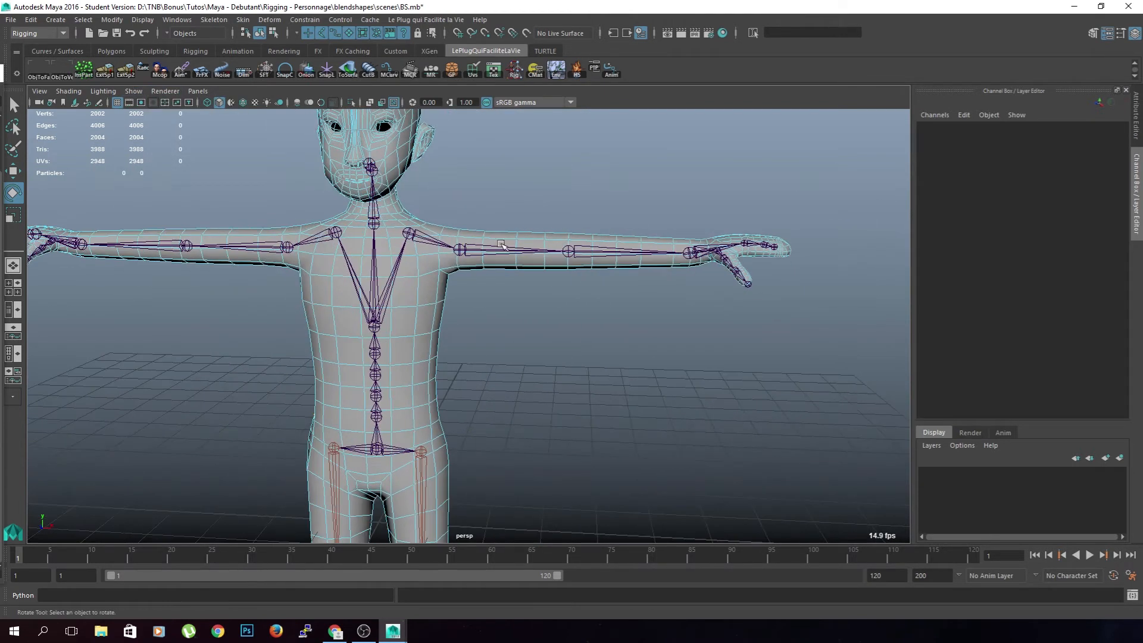
- Open the Component Editor and place it beside the character's left arm so both remain accessible
click(175, 20)
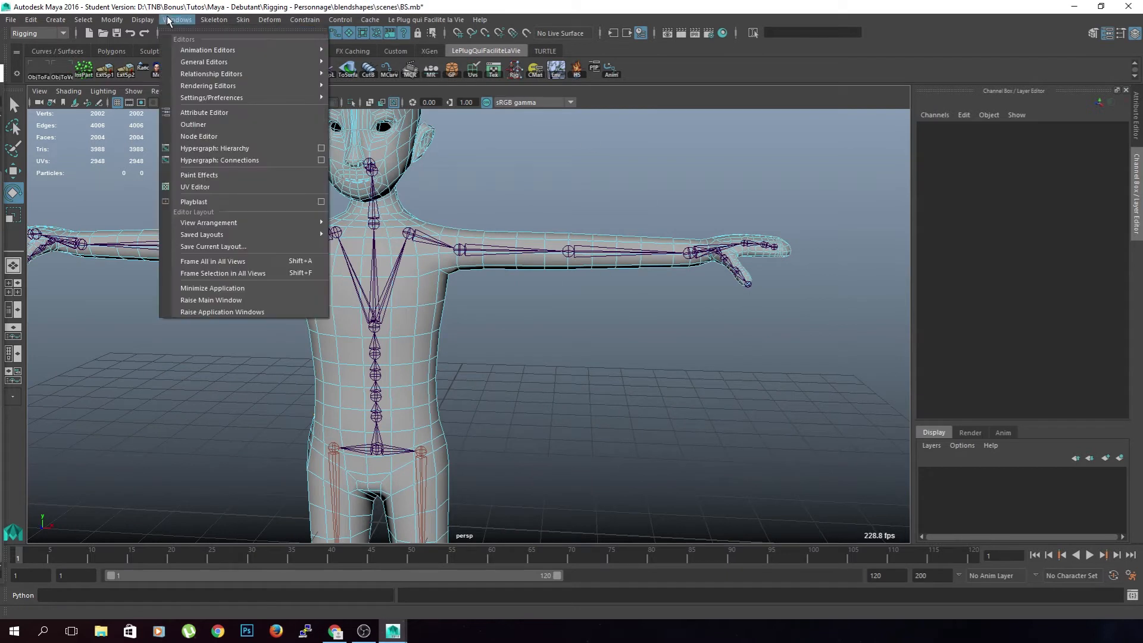
mouse_move(238, 62)
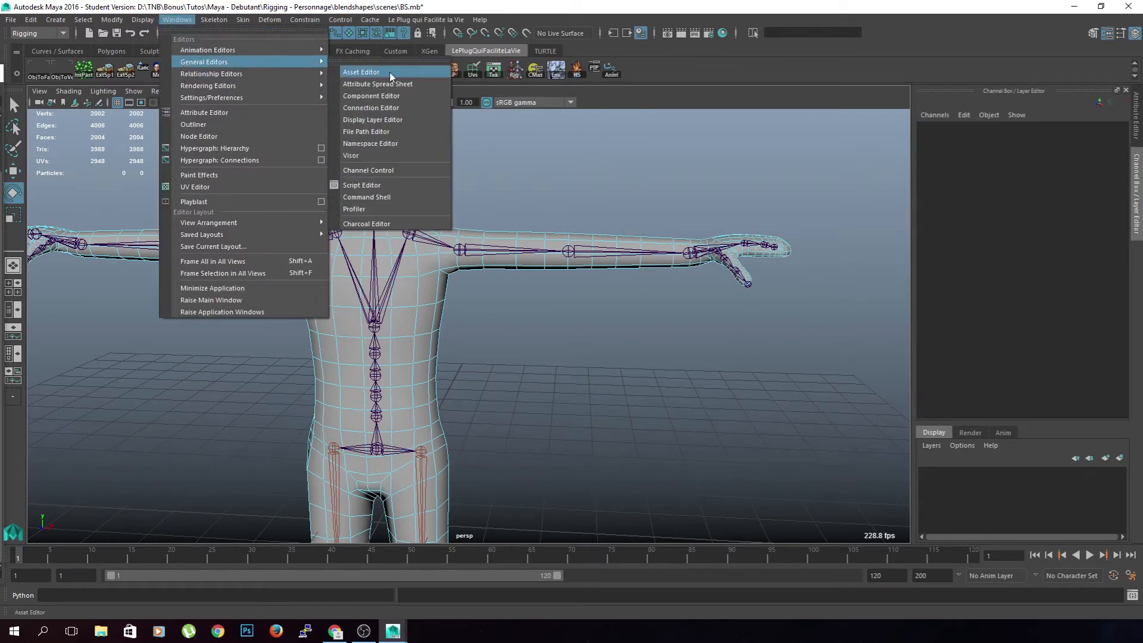
click(405, 96)
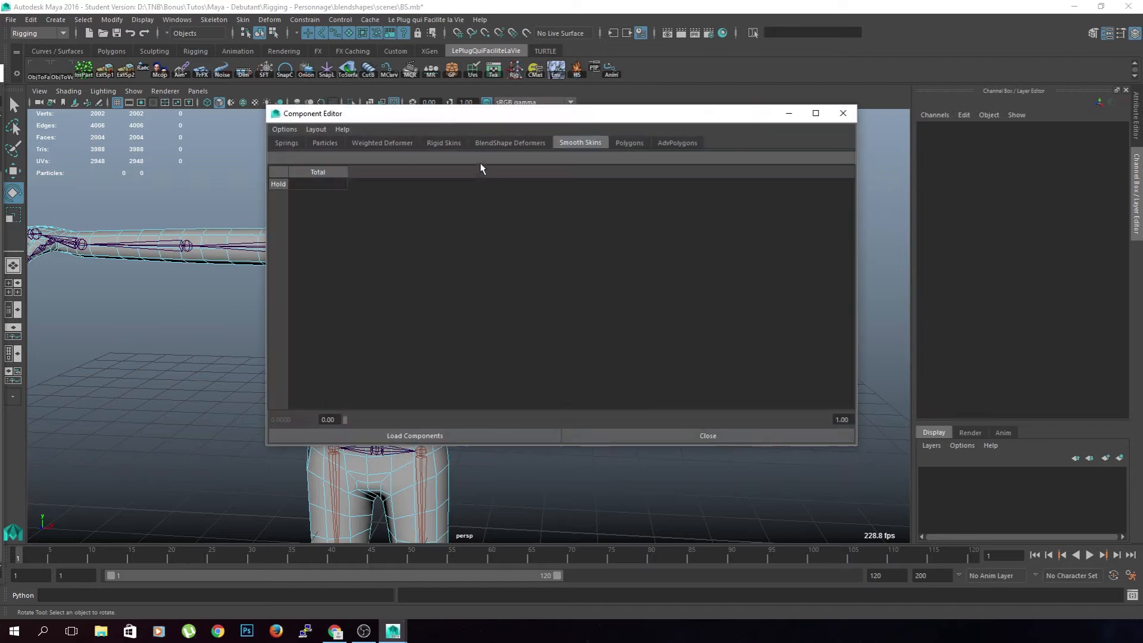
drag(453, 113, 776, 118)
alt+middle_drag(552, 168, 421, 182)
alt+drag(408, 203, 409, 227)
scroll(418, 332, up, 4)
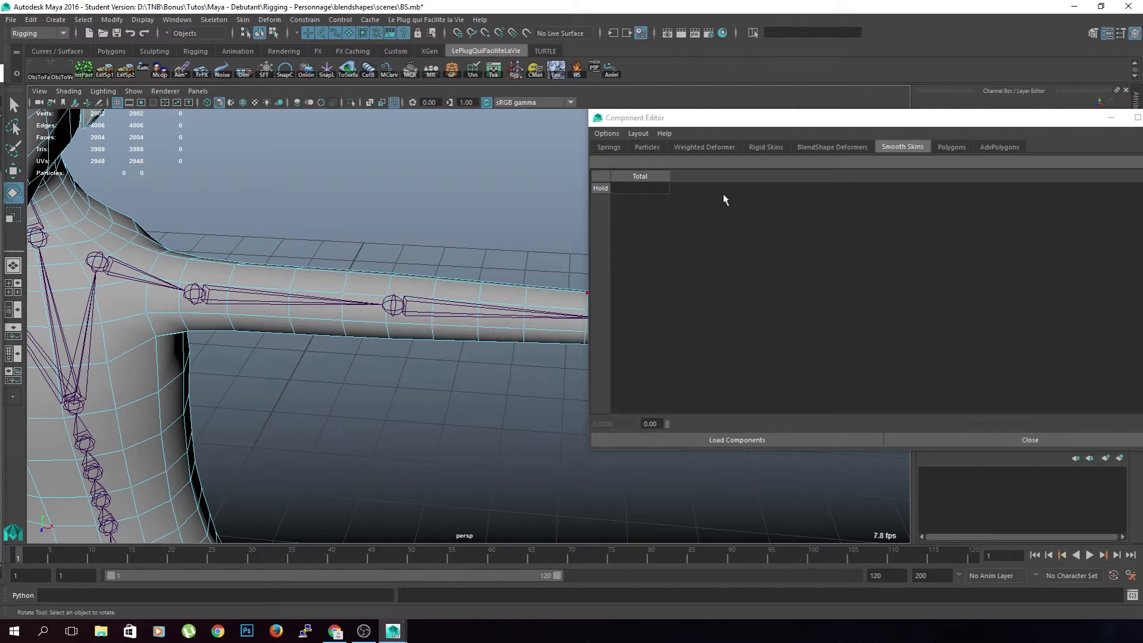
- Select a vertex on the left upper arm, examine its smooth skin weights in the Component Editor, and deselect it
click(602, 146)
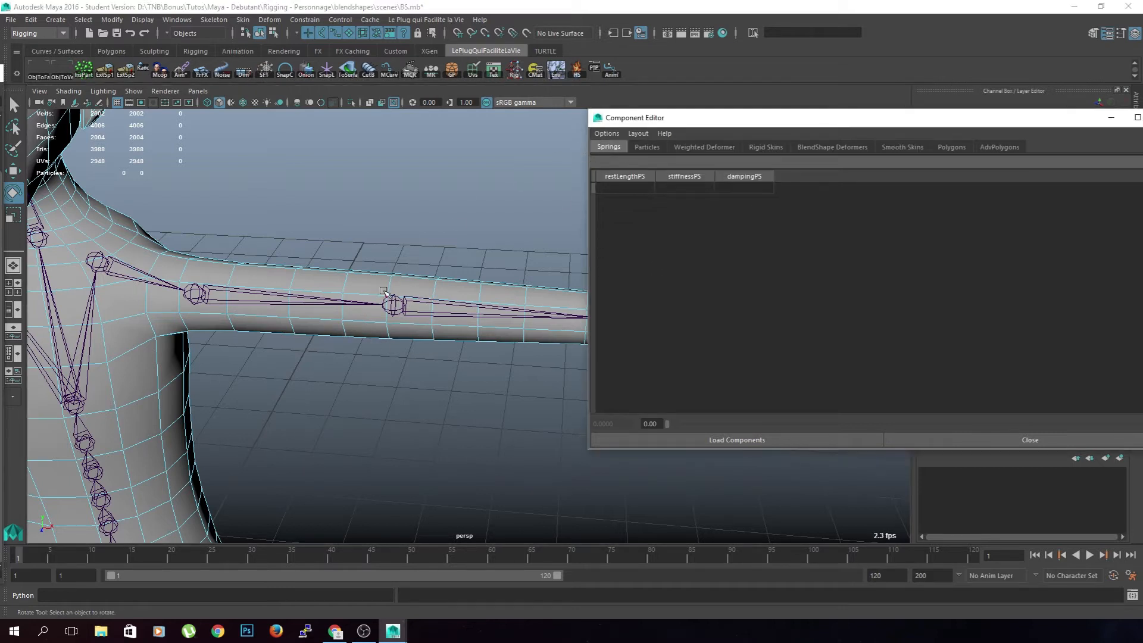
click(336, 292)
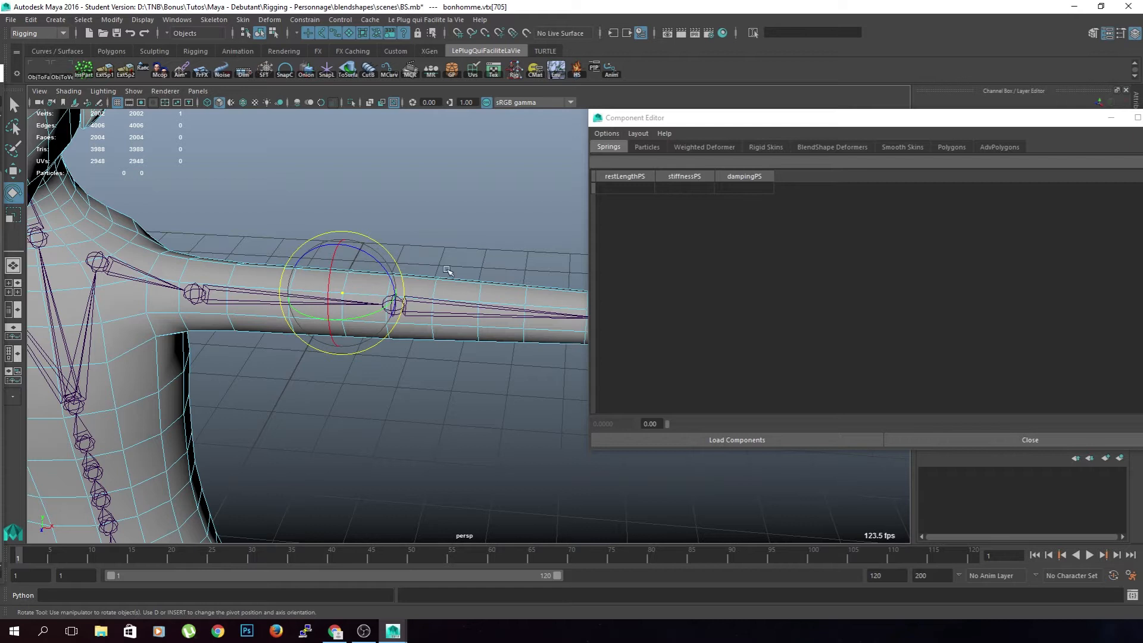
click(648, 148)
click(729, 148)
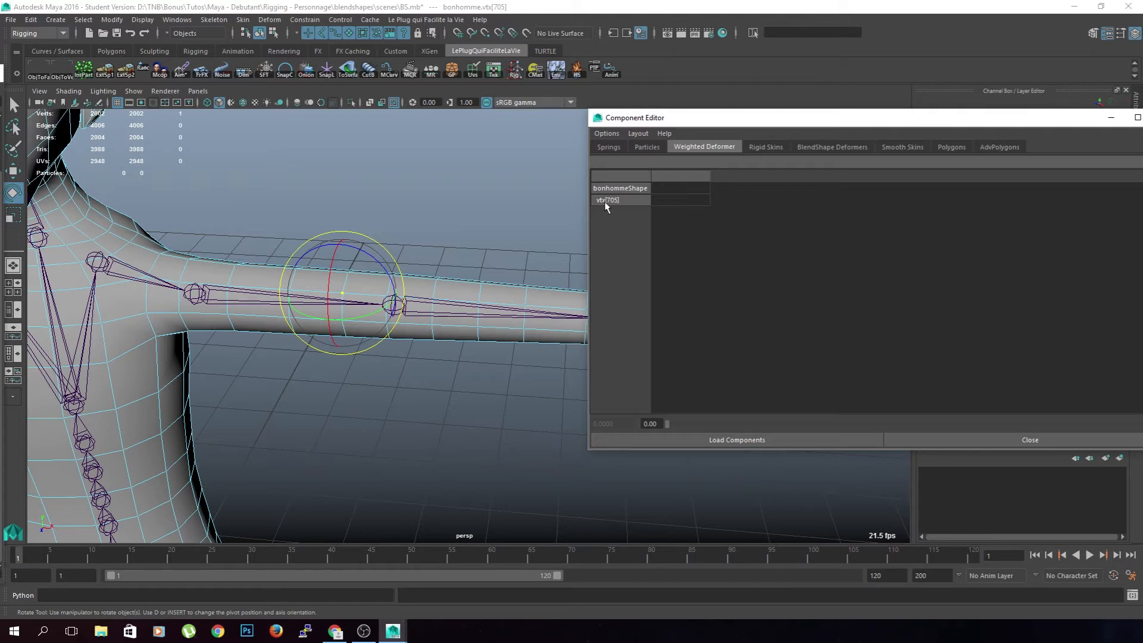
click(774, 147)
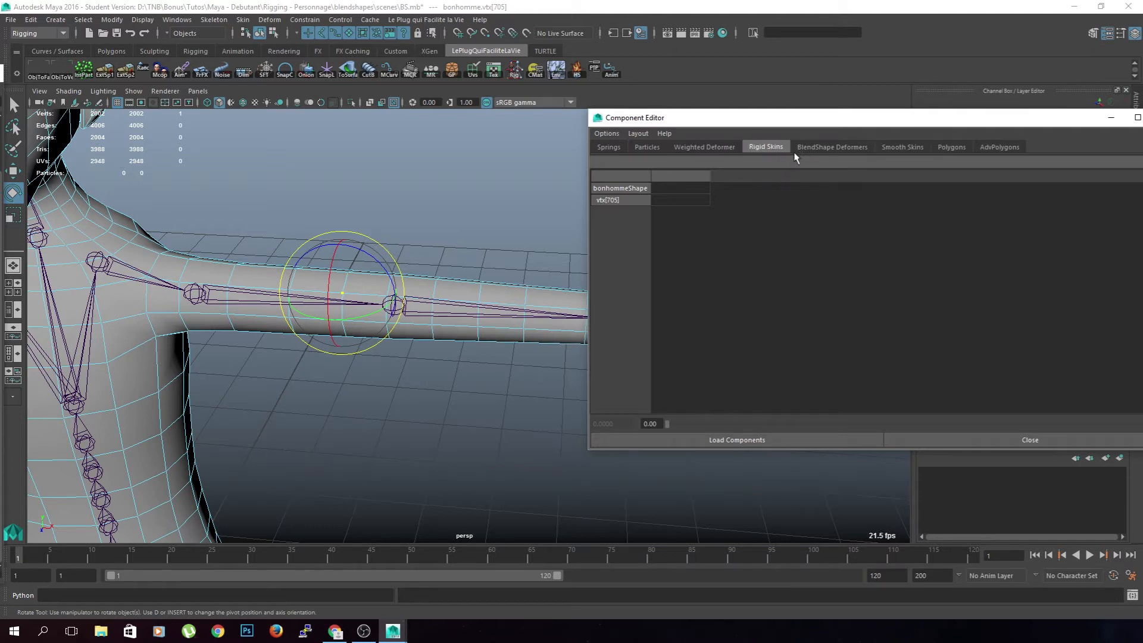
click(819, 149)
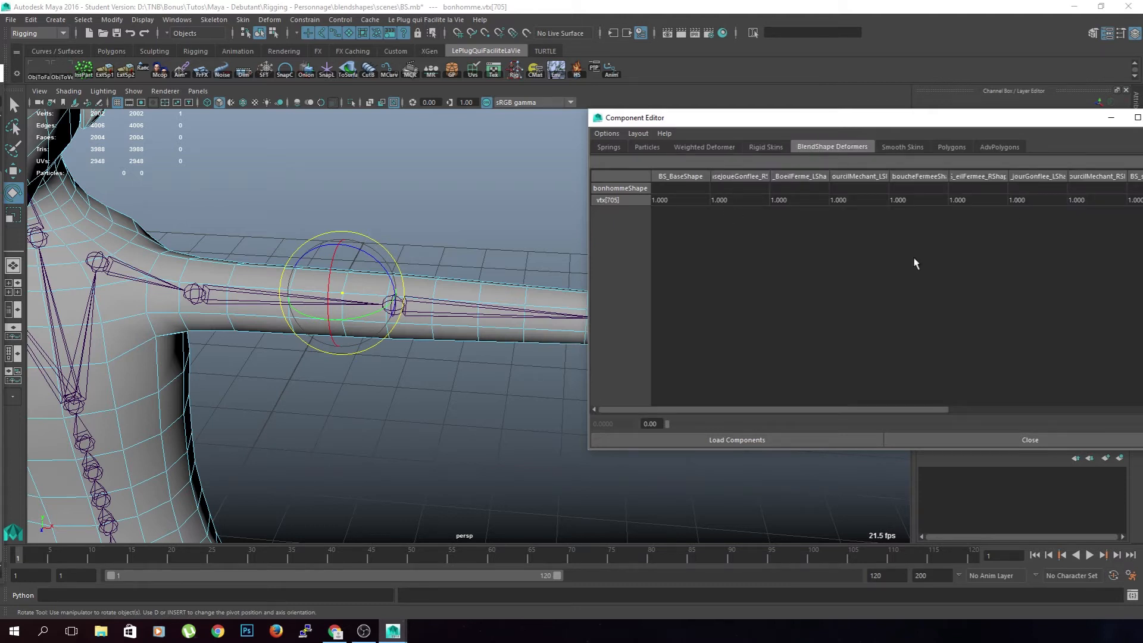
click(911, 148)
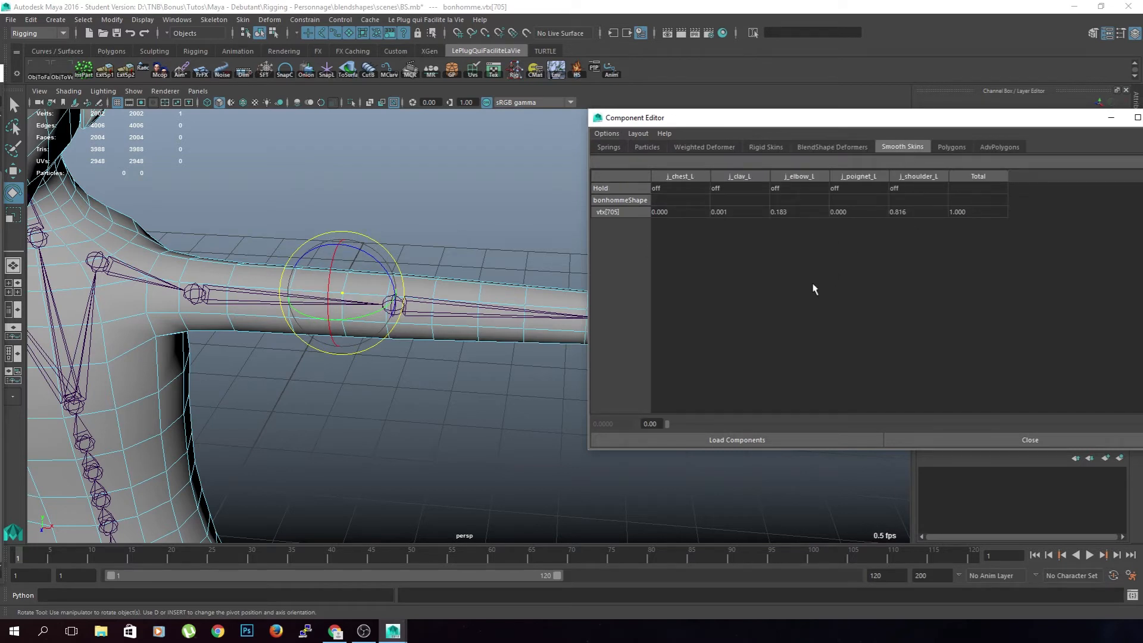
alt+right_drag(501, 312, 318, 331)
alt+drag(318, 331, 411, 330)
alt+middle_drag(410, 330, 398, 363)
alt+right_drag(392, 362, 412, 335)
alt+middle_drag(408, 324, 430, 327)
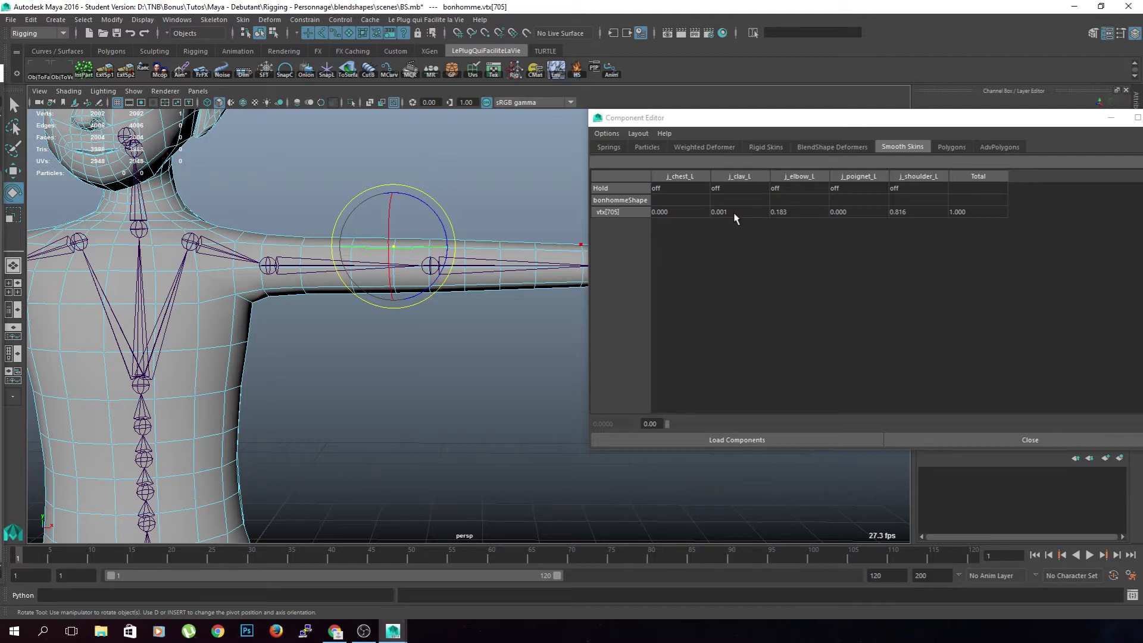
alt+drag(395, 332, 436, 357)
click(464, 385)
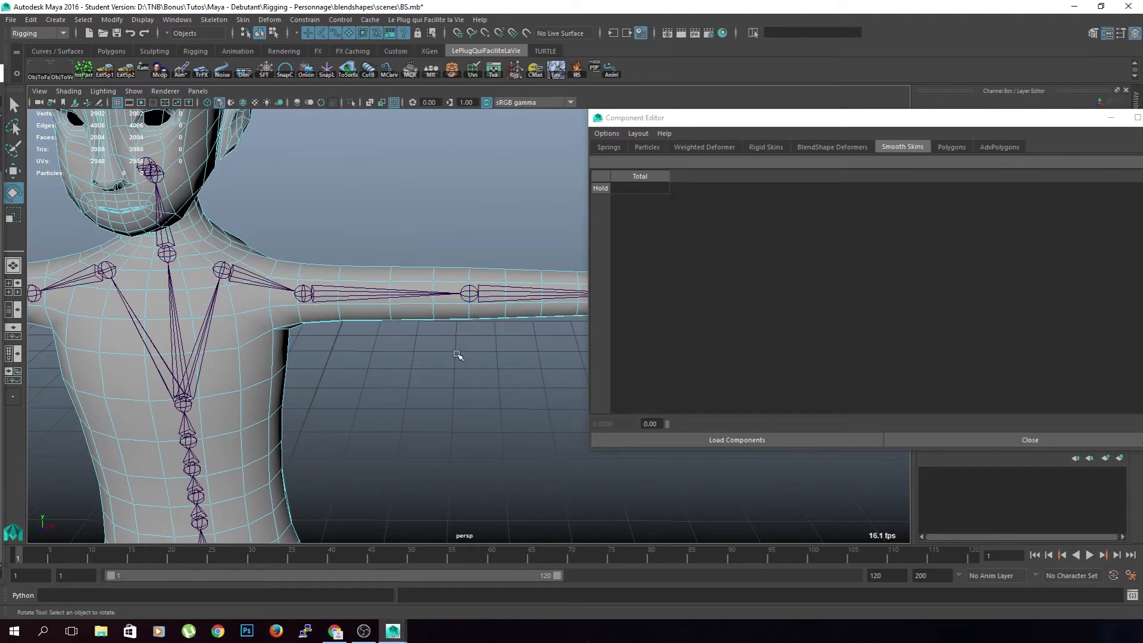
- Set the j_shoulder_L weight to 1 for the two vertex loops just past the shoulder joint on the left upper arm
scroll(352, 359, up, 3)
alt+drag(352, 360, 360, 359)
click(317, 282)
key(q)
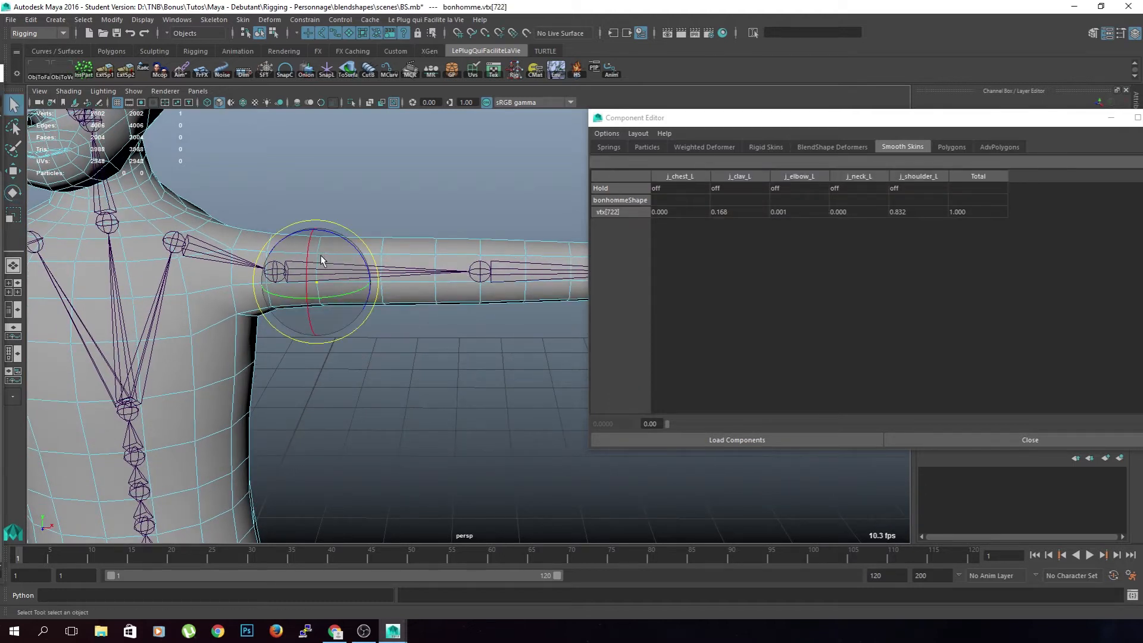
shift+click(318, 254)
shift+double_click(317, 254)
shift+click(381, 282)
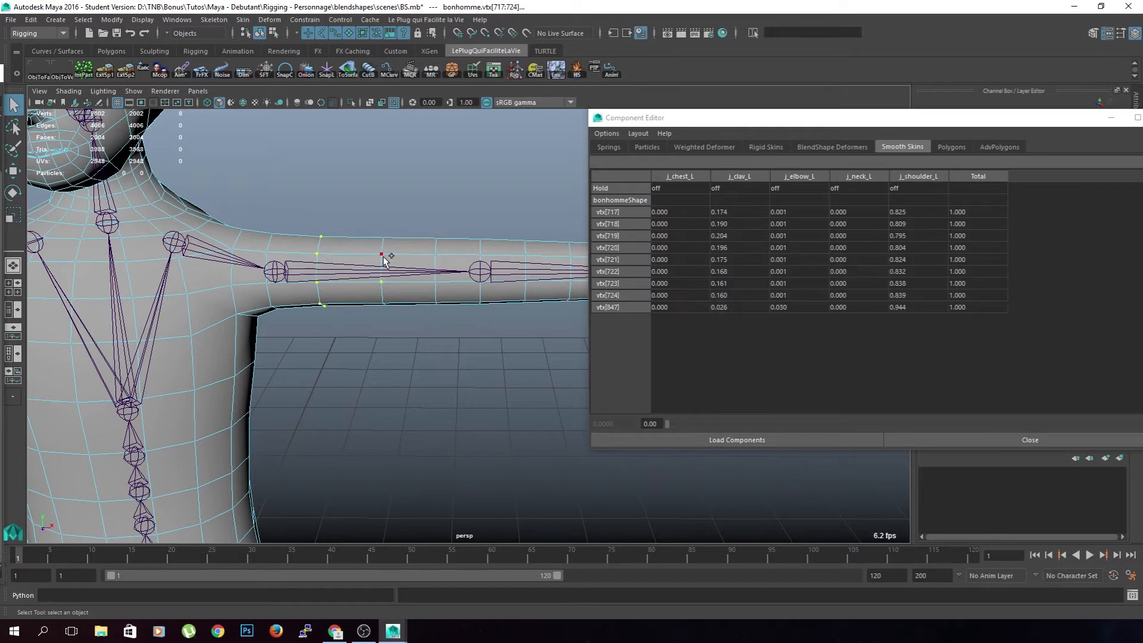
shift+double_click(382, 255)
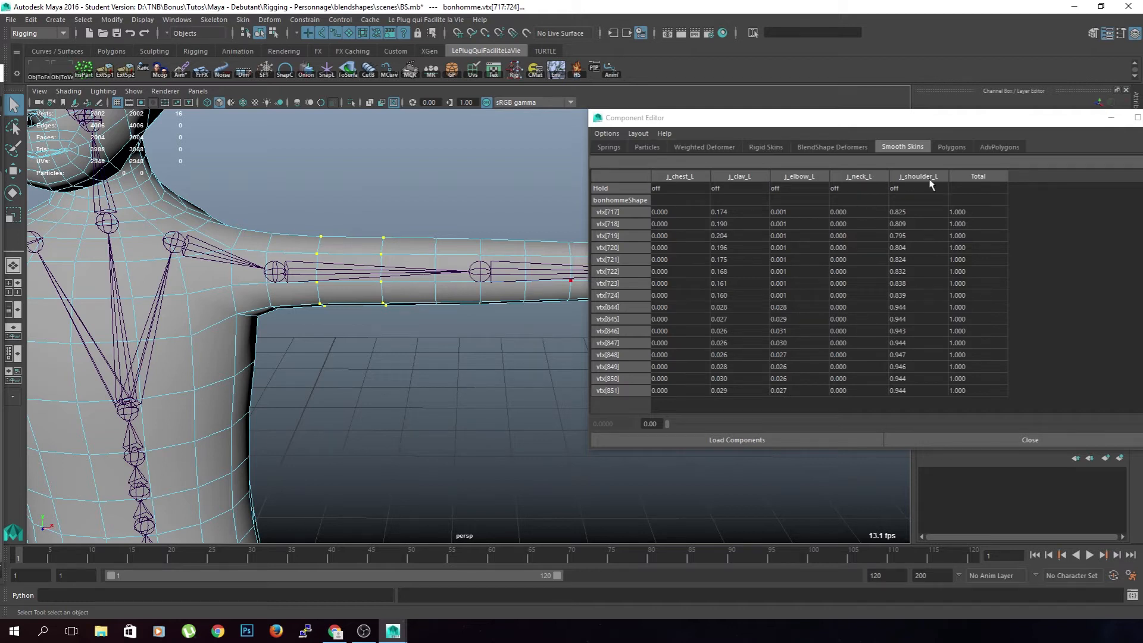
drag(917, 215, 923, 390)
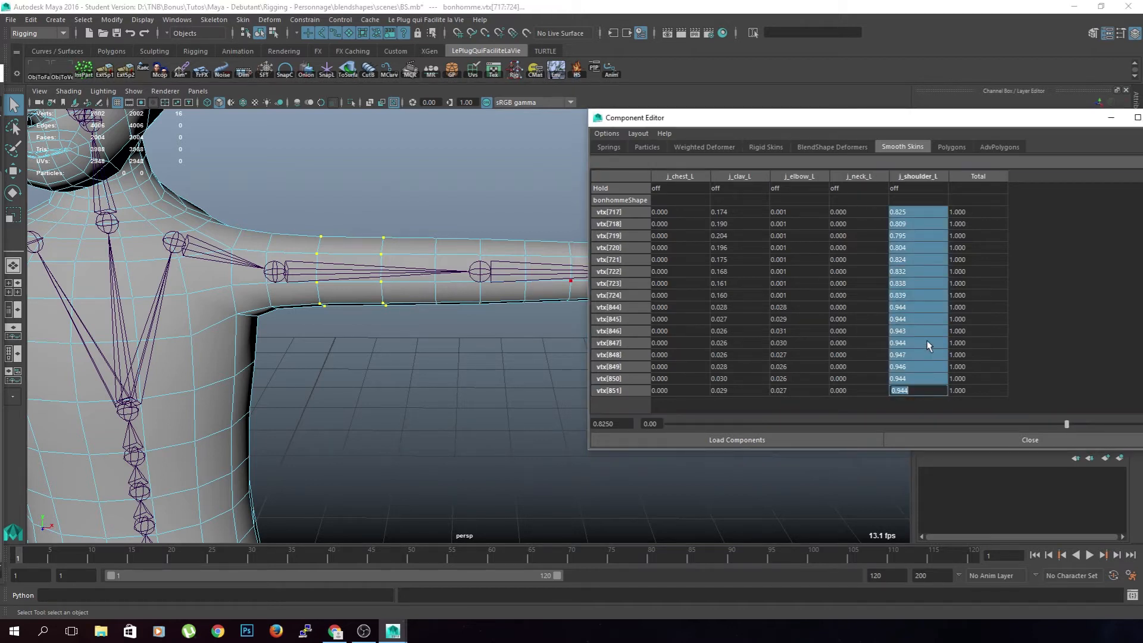
text(1)
key(Return)
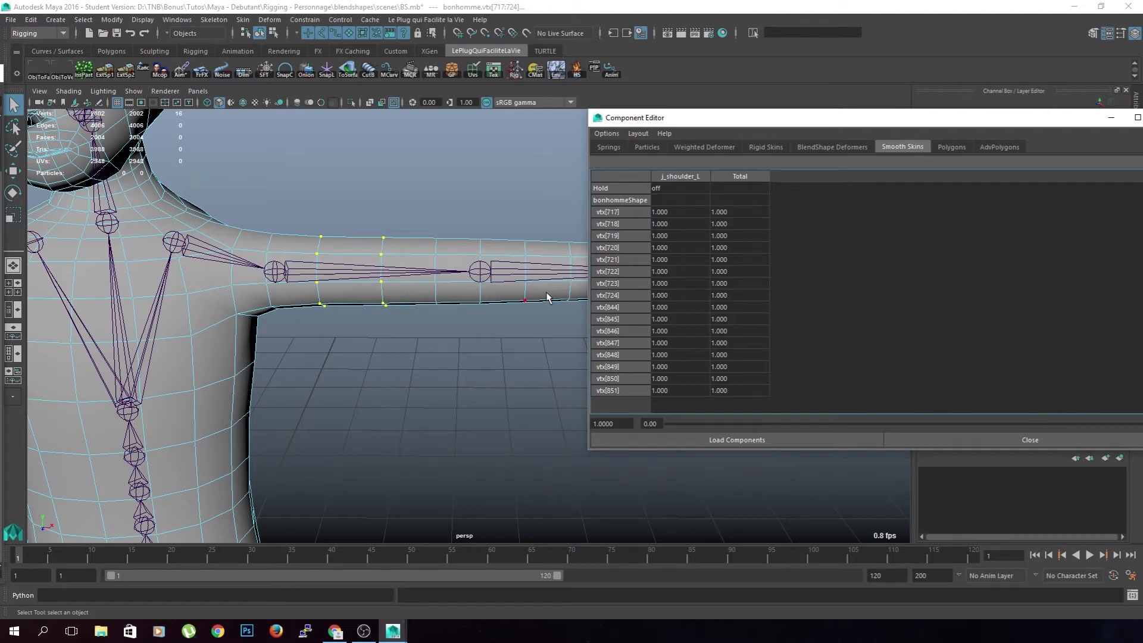
- Set the j_elbow_L weight to 1 for the three left forearm vertex loops nearest the wrist
alt+middle_drag(500, 388, 429, 380)
alt+middle_drag(485, 357, 410, 388)
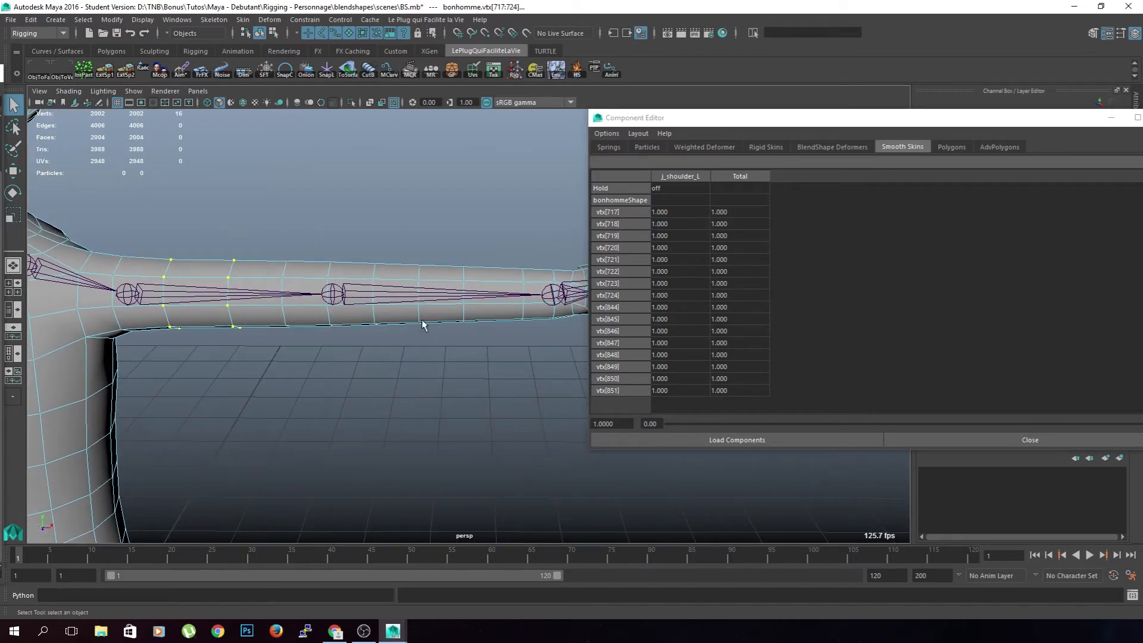
click(413, 303)
shift+double_click(420, 282)
shift+click(467, 303)
shift+double_click(467, 283)
shift+click(524, 303)
shift+double_click(524, 281)
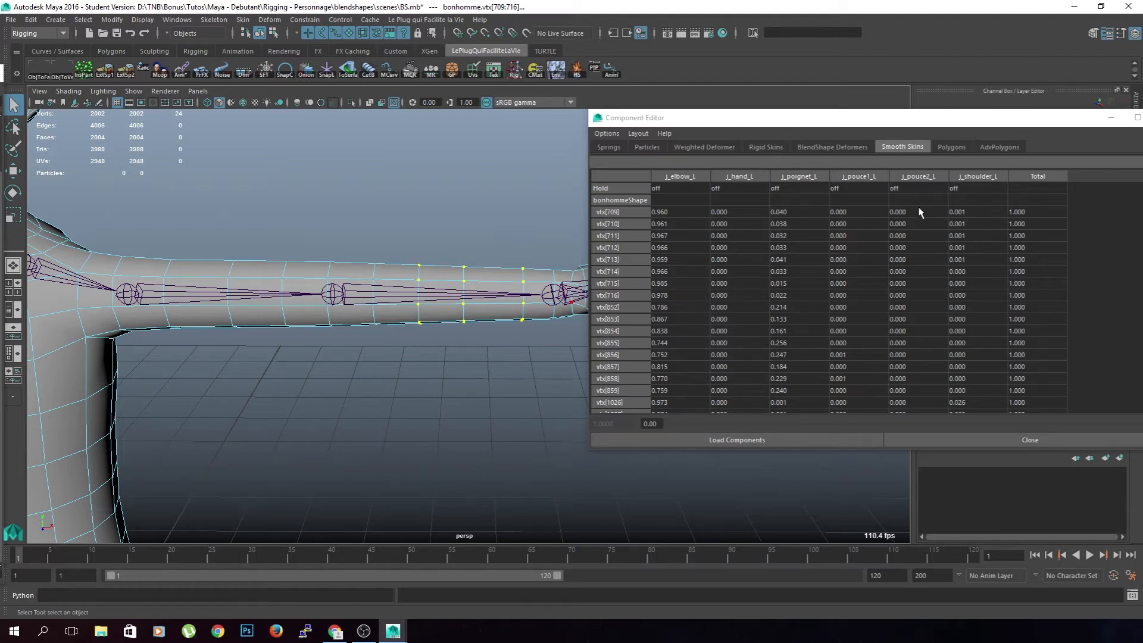
drag(678, 212, 683, 466)
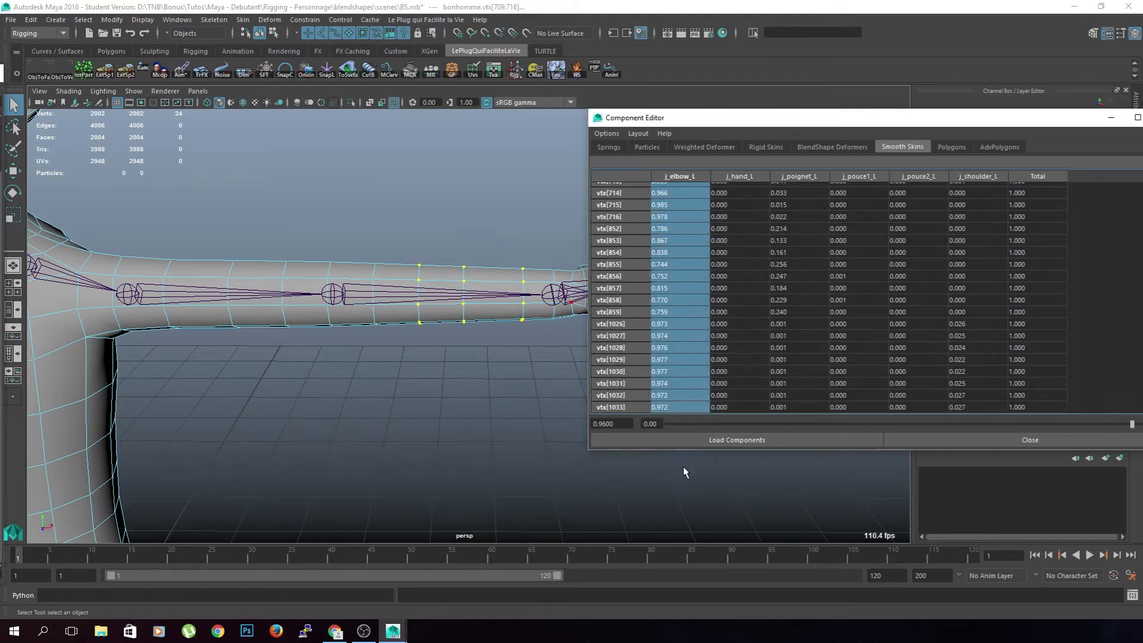
text(1)
key(Return)
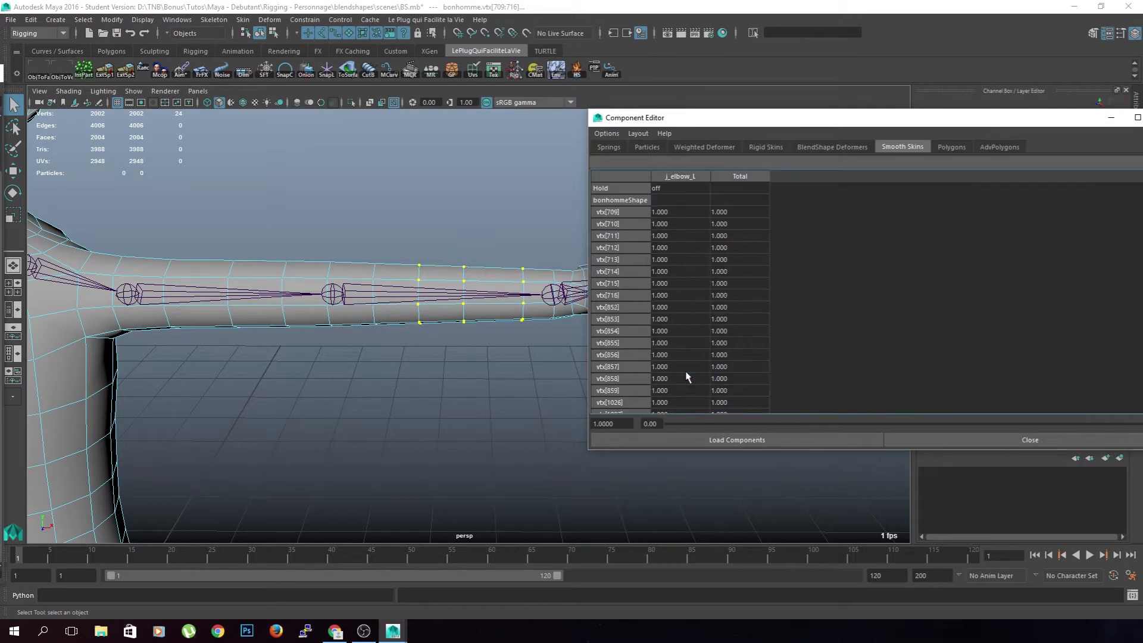
alt+middle_drag(296, 378, 355, 370)
click(356, 370)
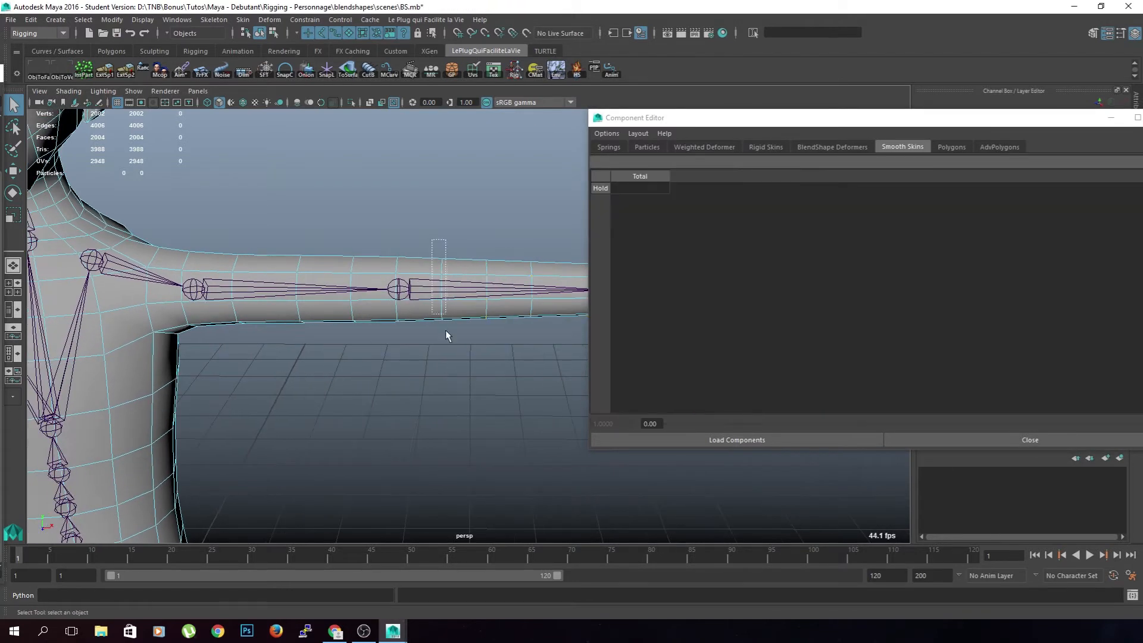
drag(445, 329, 443, 326)
click(414, 320)
right_drag(429, 320, 387, 298)
click(441, 298)
shift+double_click(441, 274)
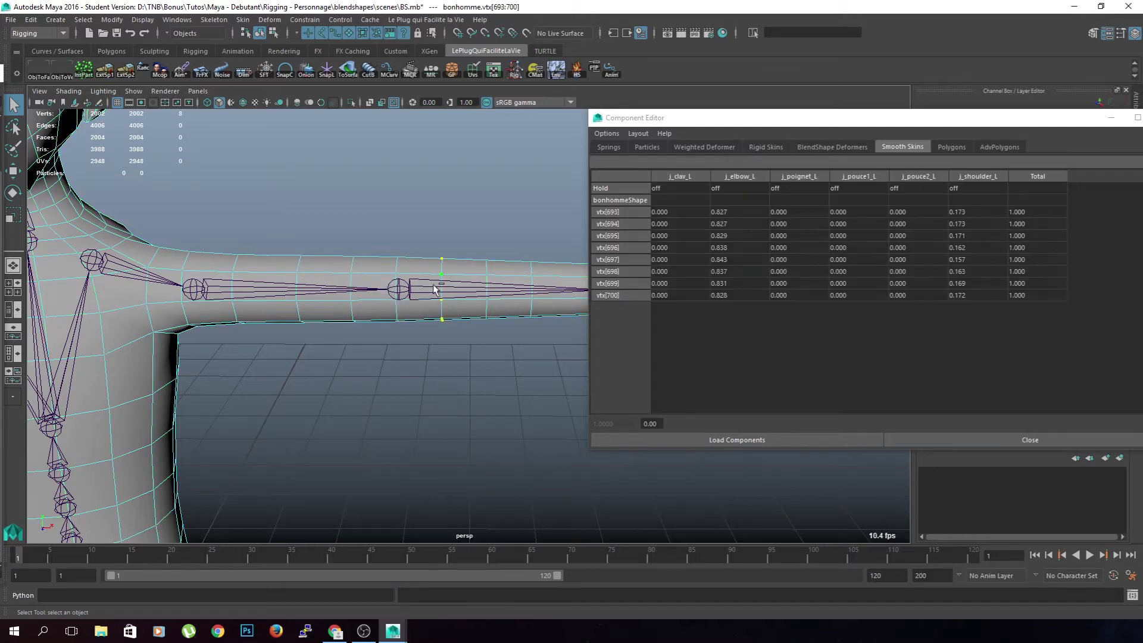
shift+click(396, 274)
shift+click(397, 278)
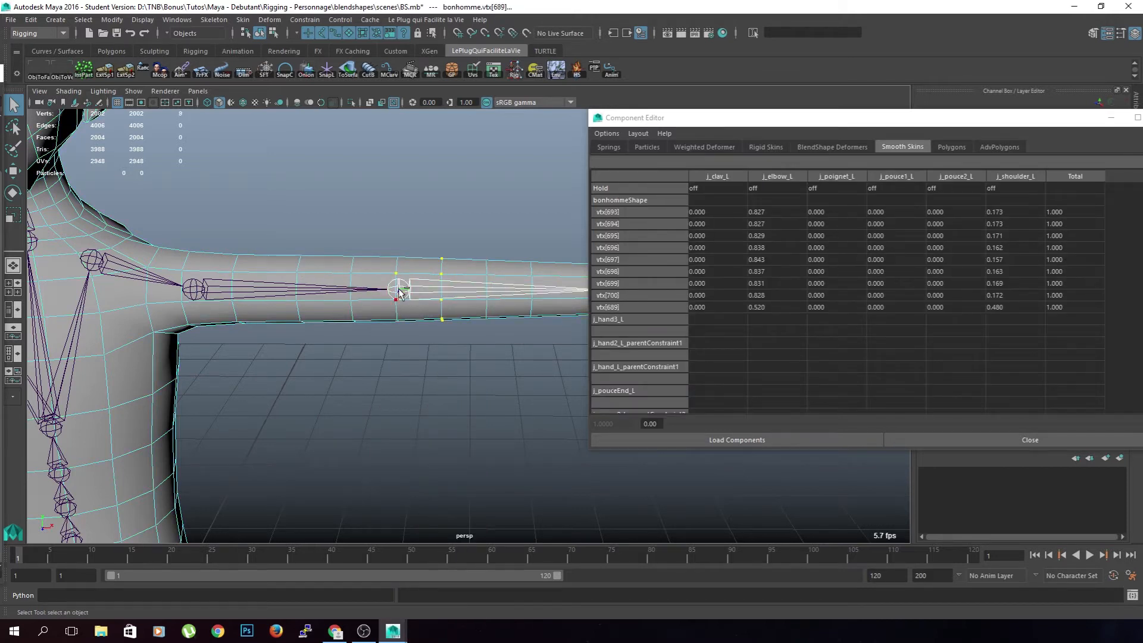
click(420, 339)
- Examine the smooth skin weights of the vertex loops just after, at and just before the left elbow
click(441, 309)
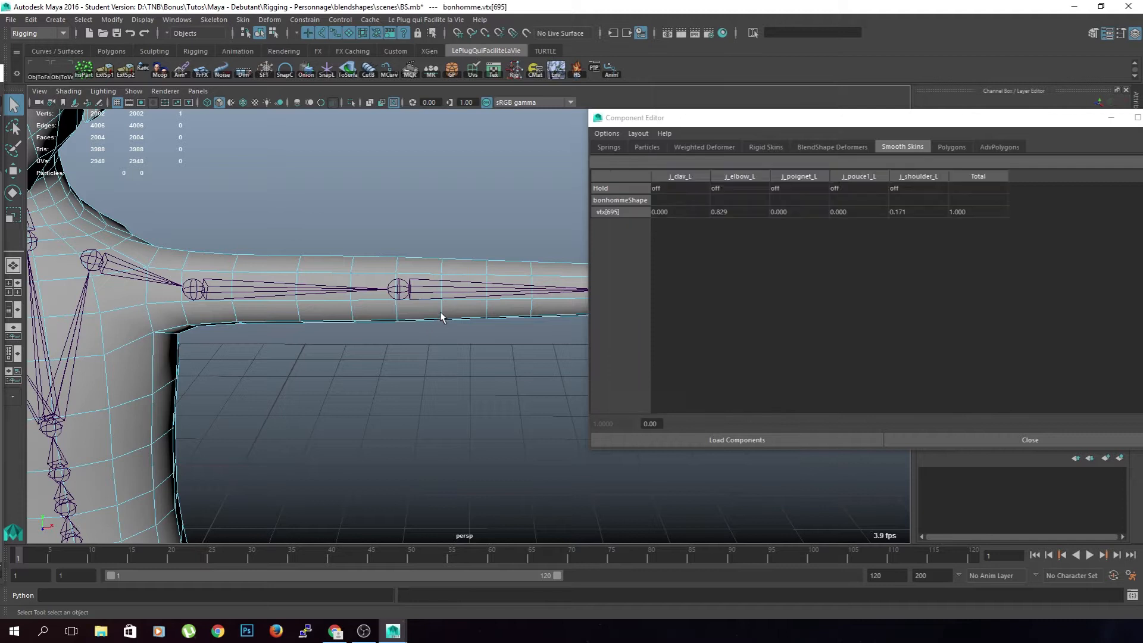
shift+double_click(442, 304)
click(395, 301)
shift+double_click(399, 278)
click(353, 300)
shift+double_click(359, 280)
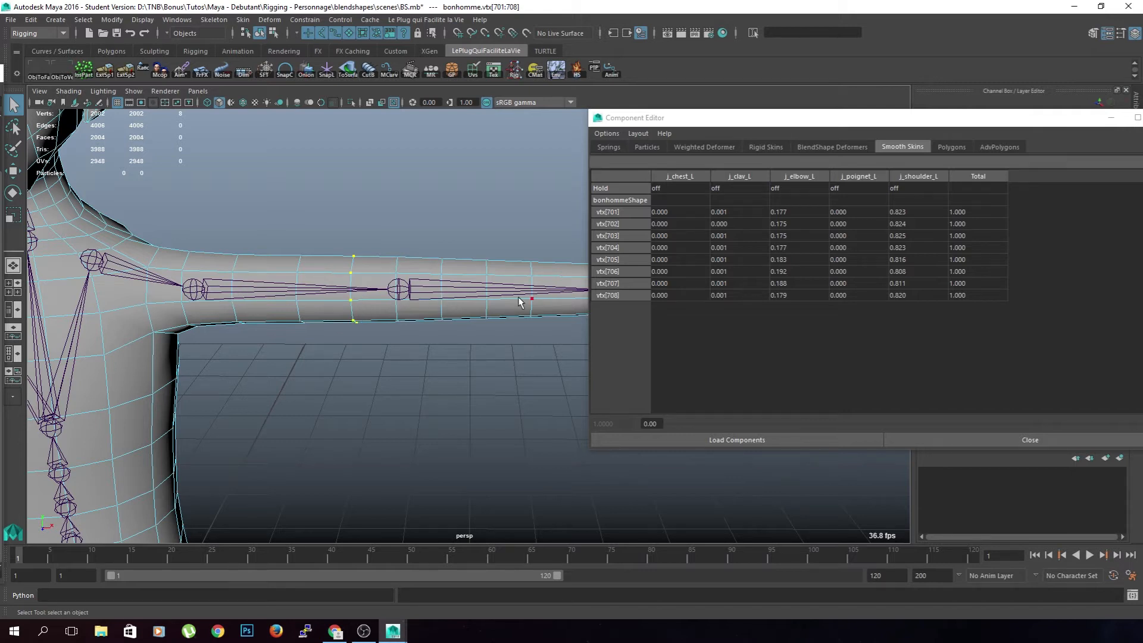
- Set the j_clav_L, j_poignet_L and j_pouce1_L weights to 0 for the vertex loop at the left elbow
click(395, 276)
double_click(399, 307)
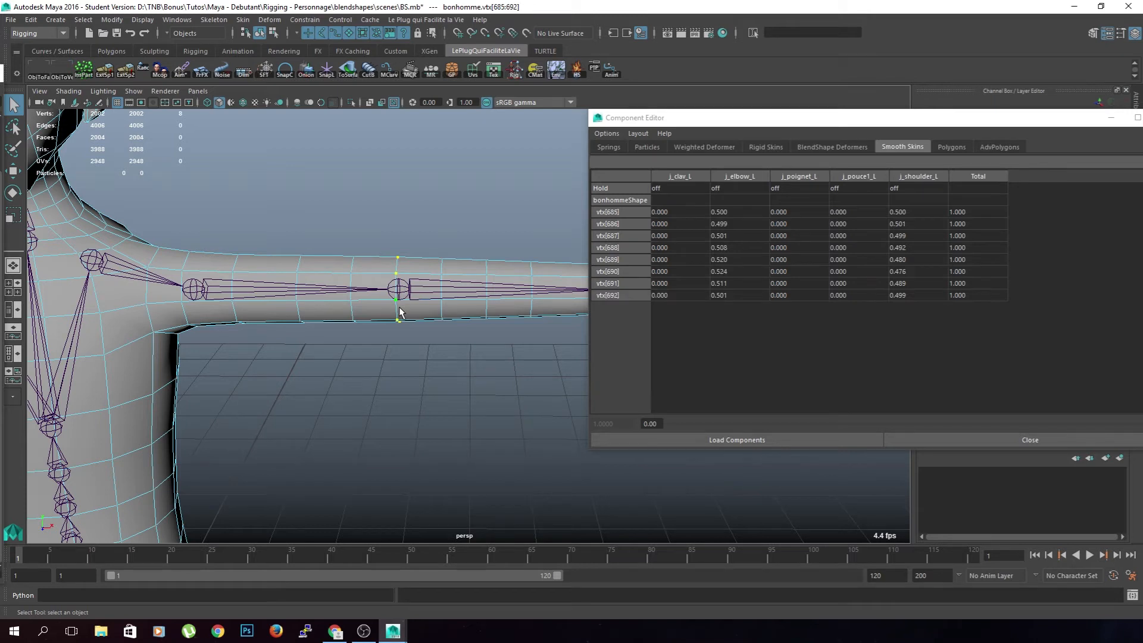
drag(679, 213, 693, 296)
text(0)
key(Return)
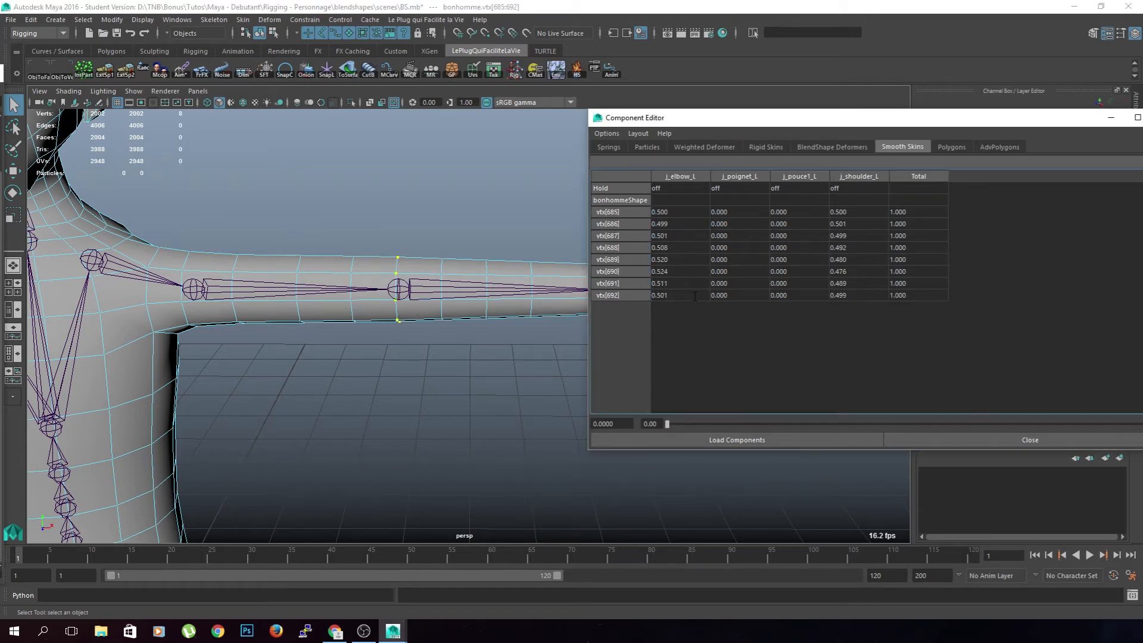
drag(731, 216, 741, 297)
text(0)
key(Return)
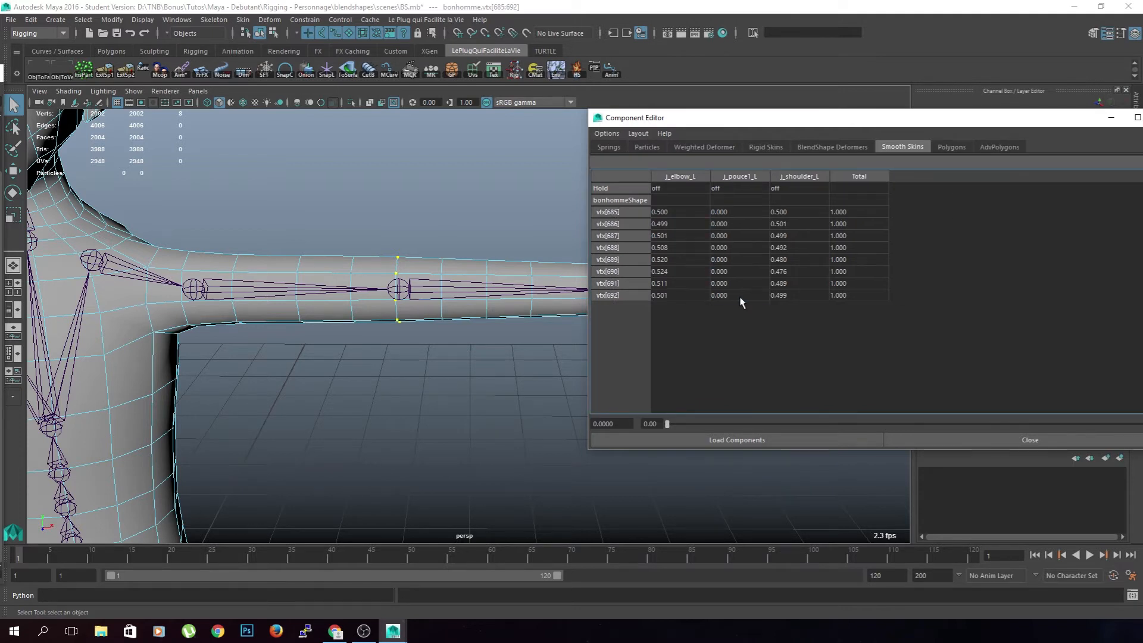
drag(738, 212, 742, 295)
text(0)
key(Return)
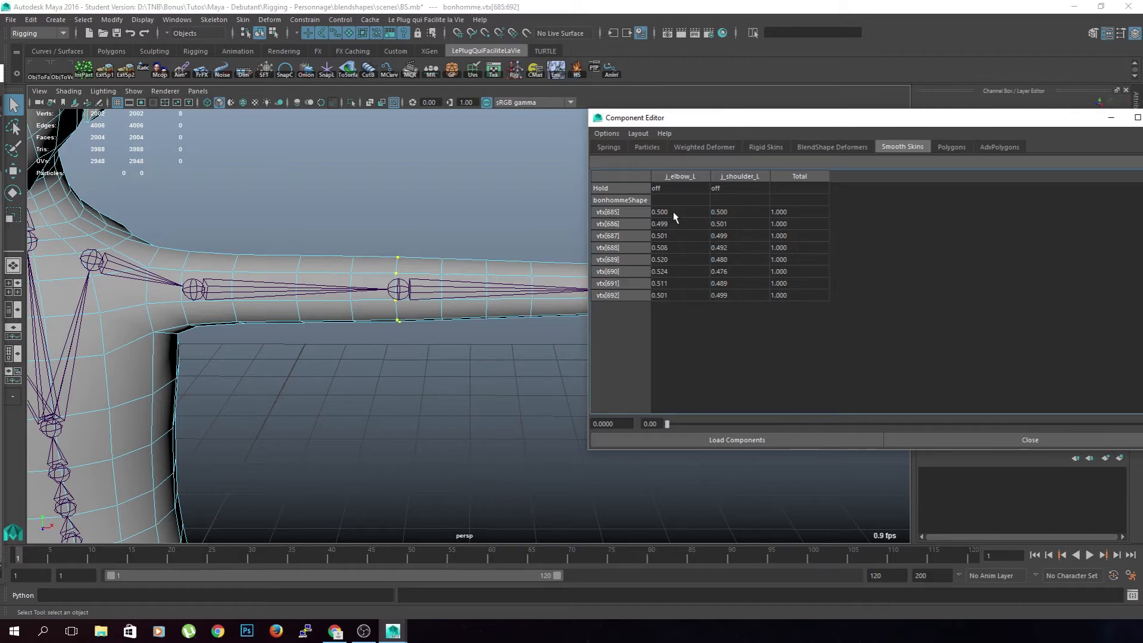
- Set the j_elbow_L weight to 0.5 for all vertices of the loop at the left elbow
drag(674, 215, 670, 301)
text(0.5)
key(Return)
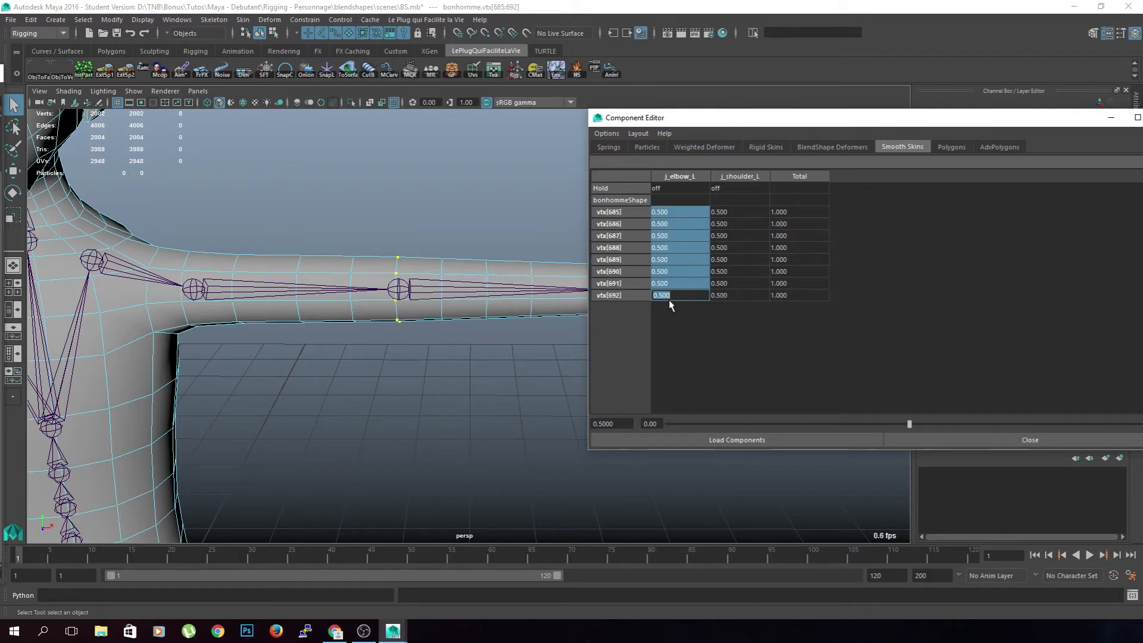
- Set the j_clav_L, j_poignet_L, j_pouce1_L and j_pouce2_L weights to 0 for the forearm vertex loop just after the left elbow
click(441, 274)
shift+double_click(442, 300)
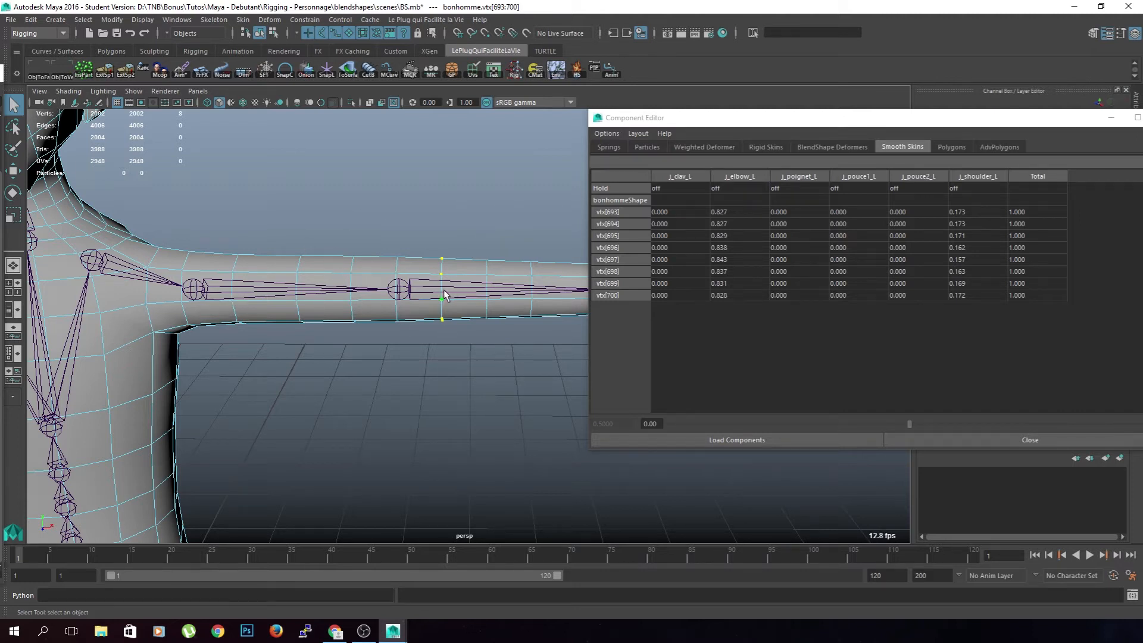
drag(671, 212, 672, 298)
text(01)
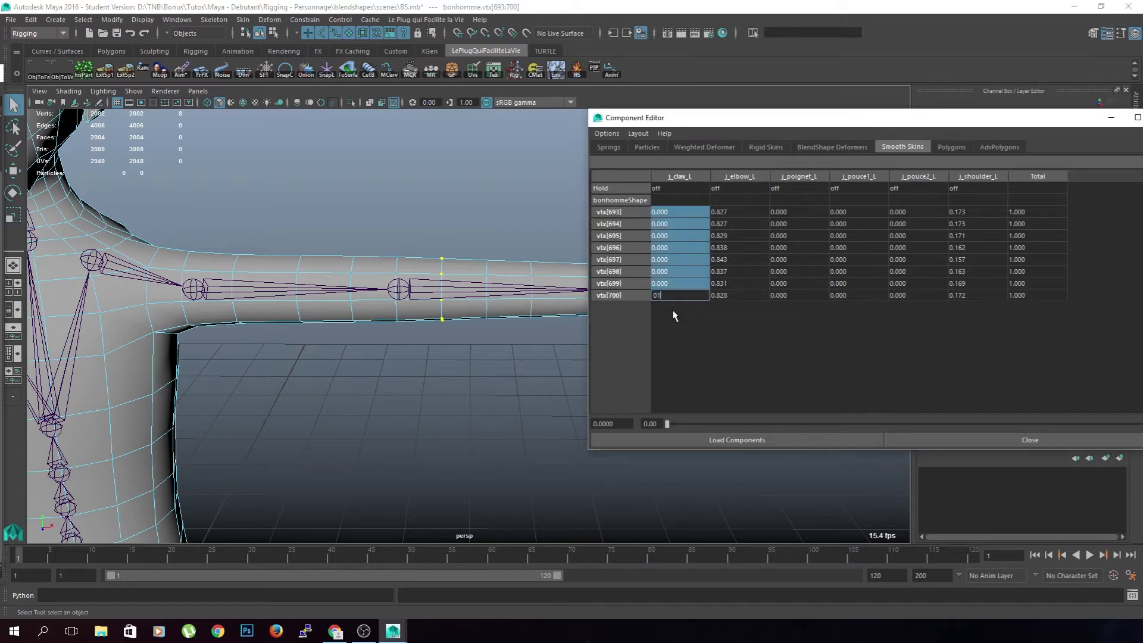
key(Return)
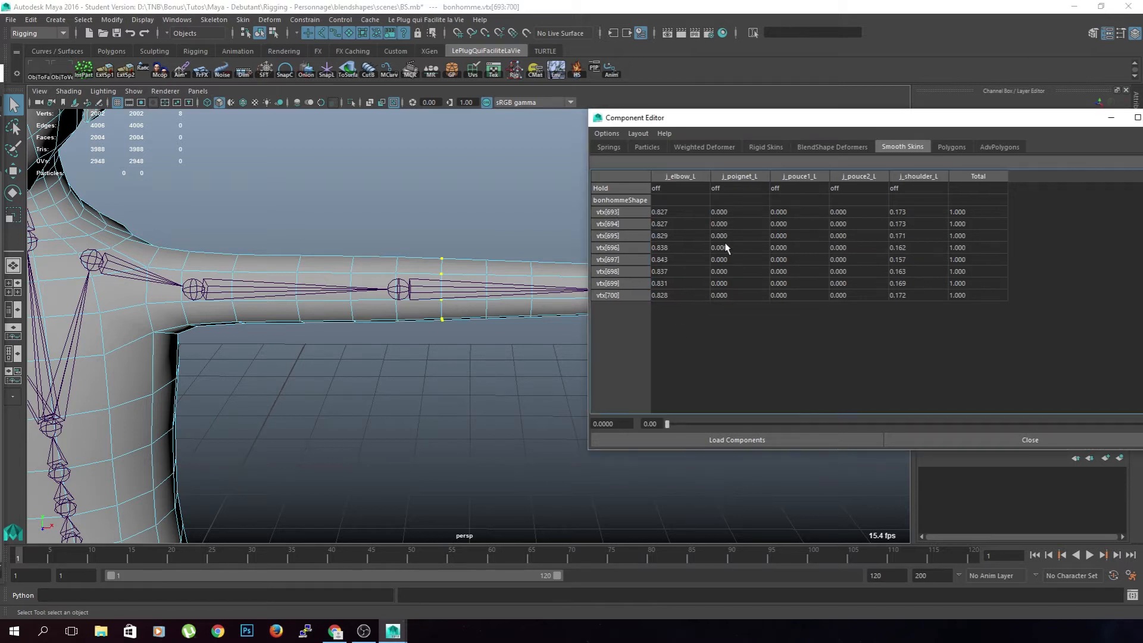
drag(732, 217, 779, 295)
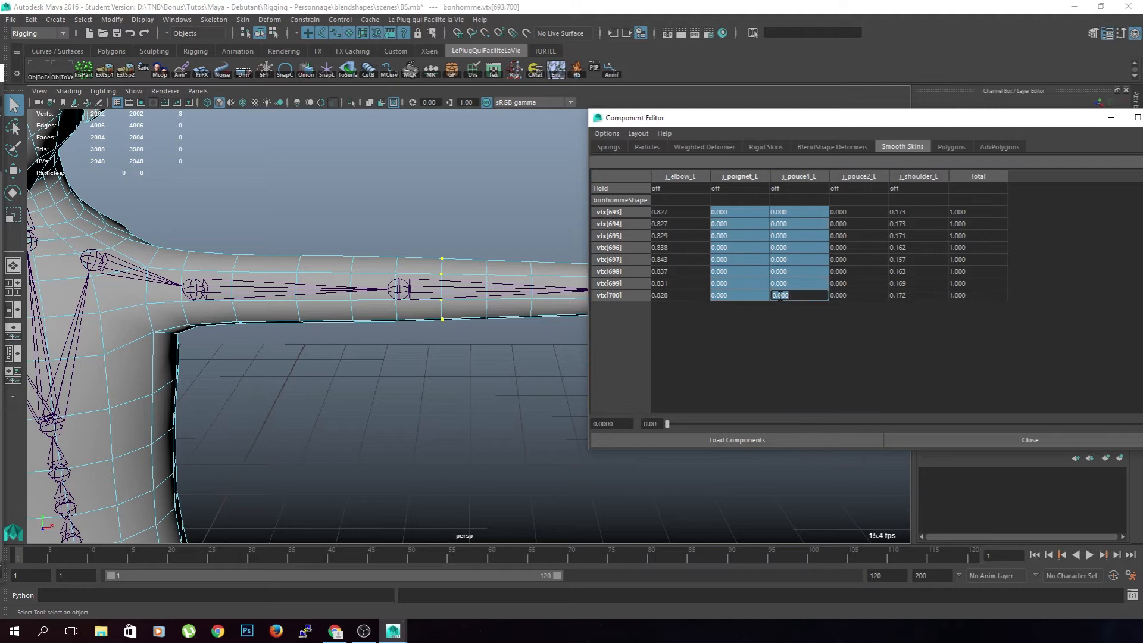
click(850, 340)
drag(737, 218, 838, 296)
text(0)
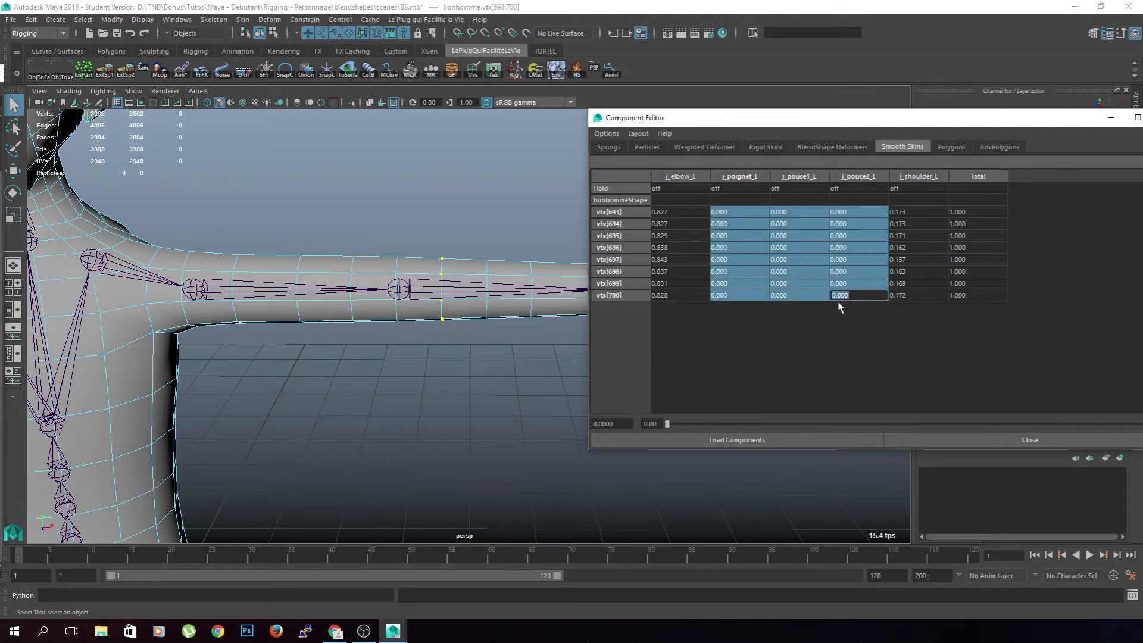
key(Return)
- Set the j_elbow_L weight to 0.8 for all vertices of the loop just after the left elbow
drag(689, 213, 690, 294)
text(0.8)
key(Return)
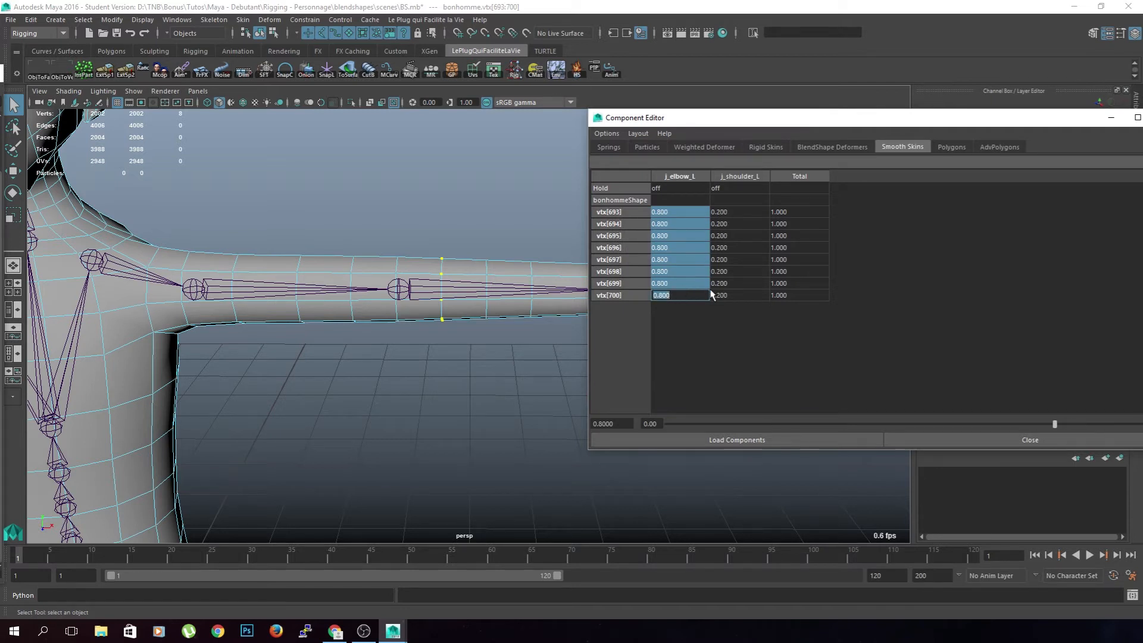
- Set the j_chest_L, j_clav_L and j_poignet_L weights to 0 for the upper-arm vertex loop just before the left elbow
click(357, 296)
shift+double_click(357, 278)
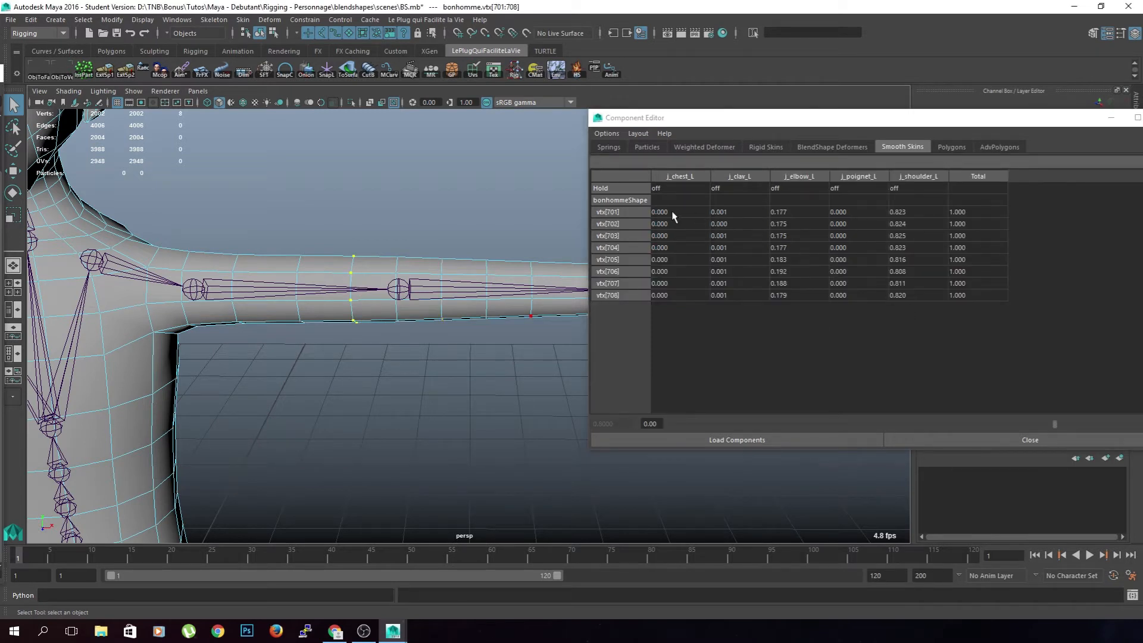
drag(673, 216, 743, 296)
text(0)
key(Return)
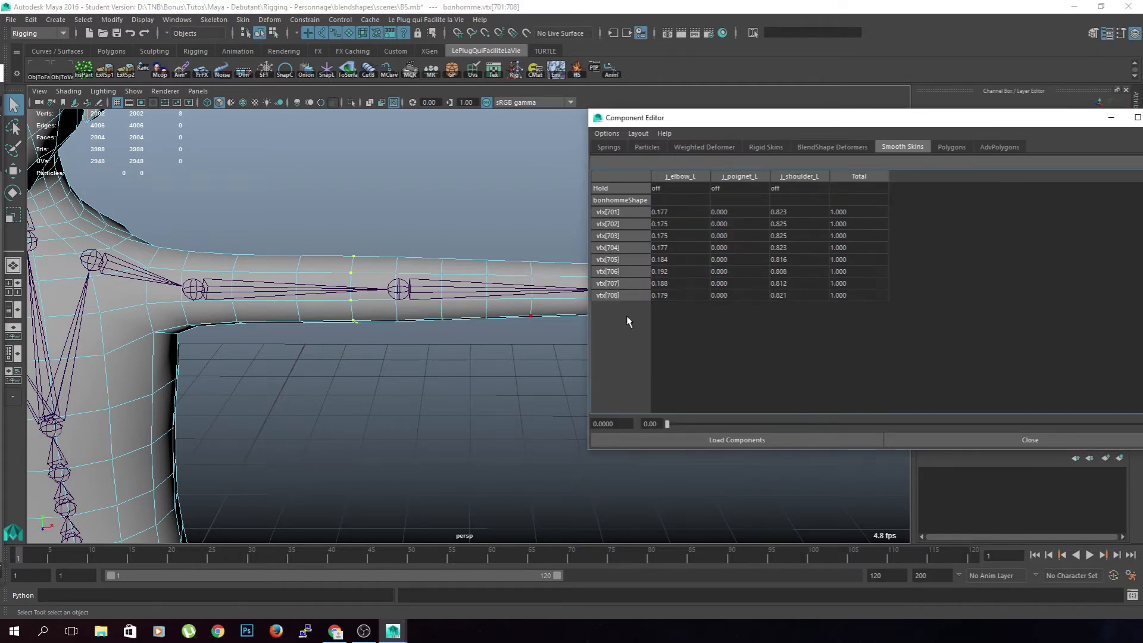
drag(721, 213, 725, 297)
text(0)
key(Return)
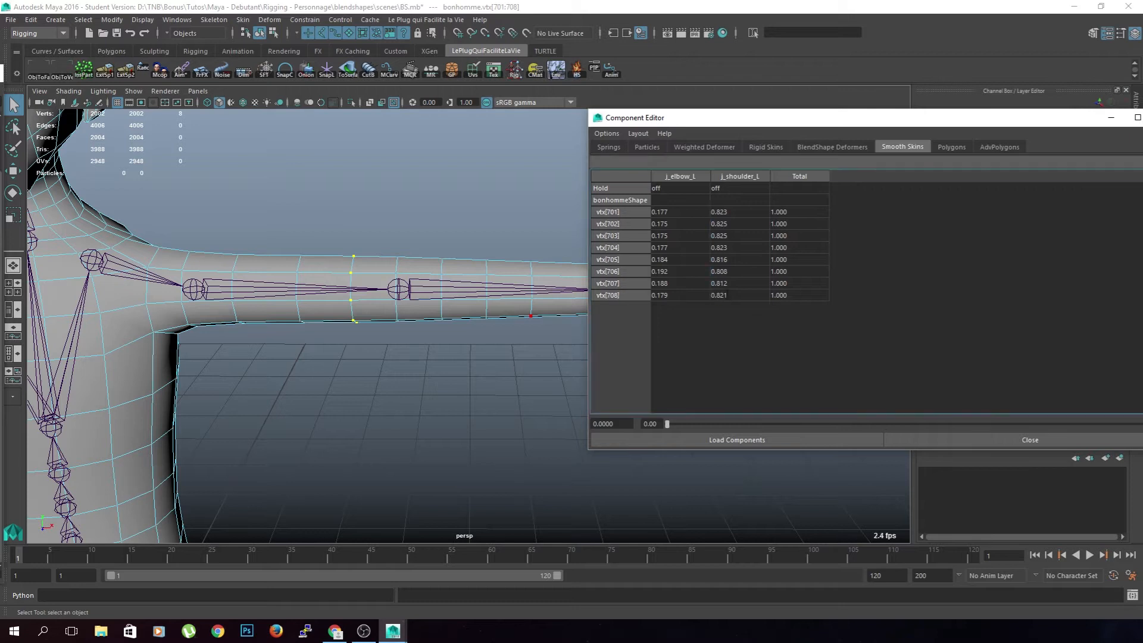
- Set the j_elbow_L weight to 0.2 for all vertices of the loop just before the left elbow
drag(691, 213, 696, 294)
text(0.2)
key(Return)
- Leave vertex selection on the mesh and show NURBS Curves in the viewport to display the rig controls
click(420, 393)
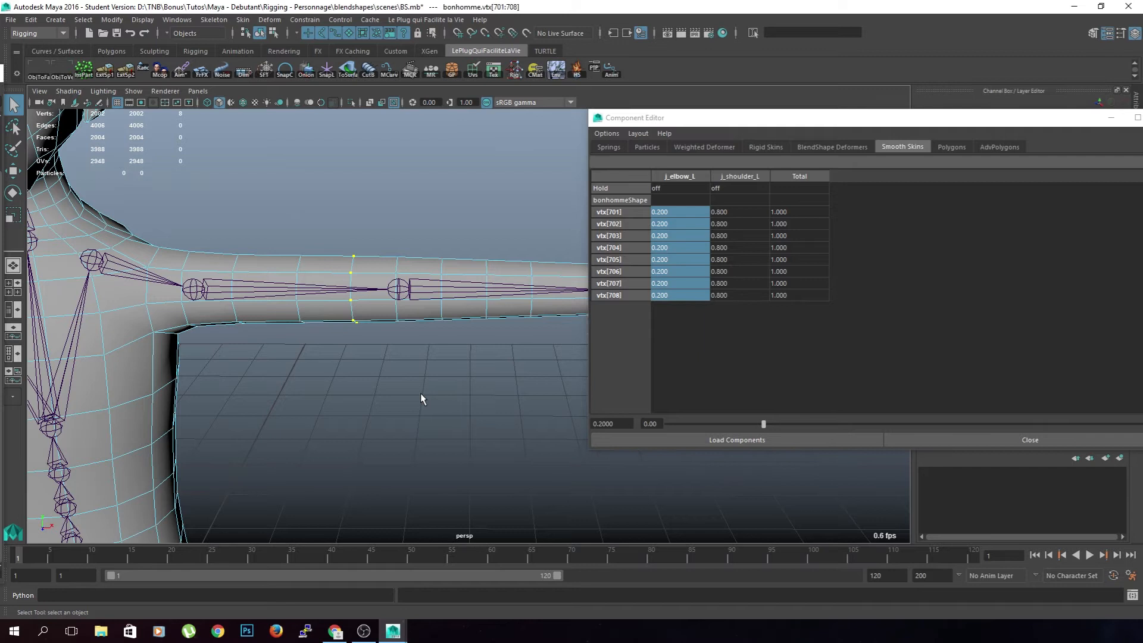
scroll(420, 393, down, 5)
alt+drag(420, 393, 405, 406)
click(472, 288)
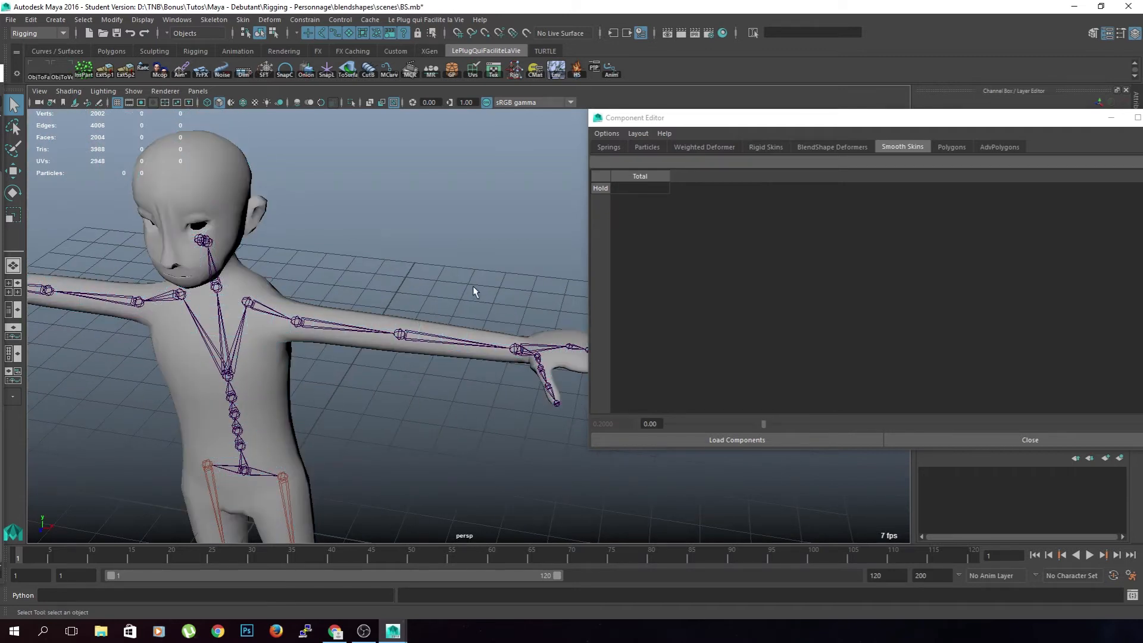
click(416, 324)
click(141, 92)
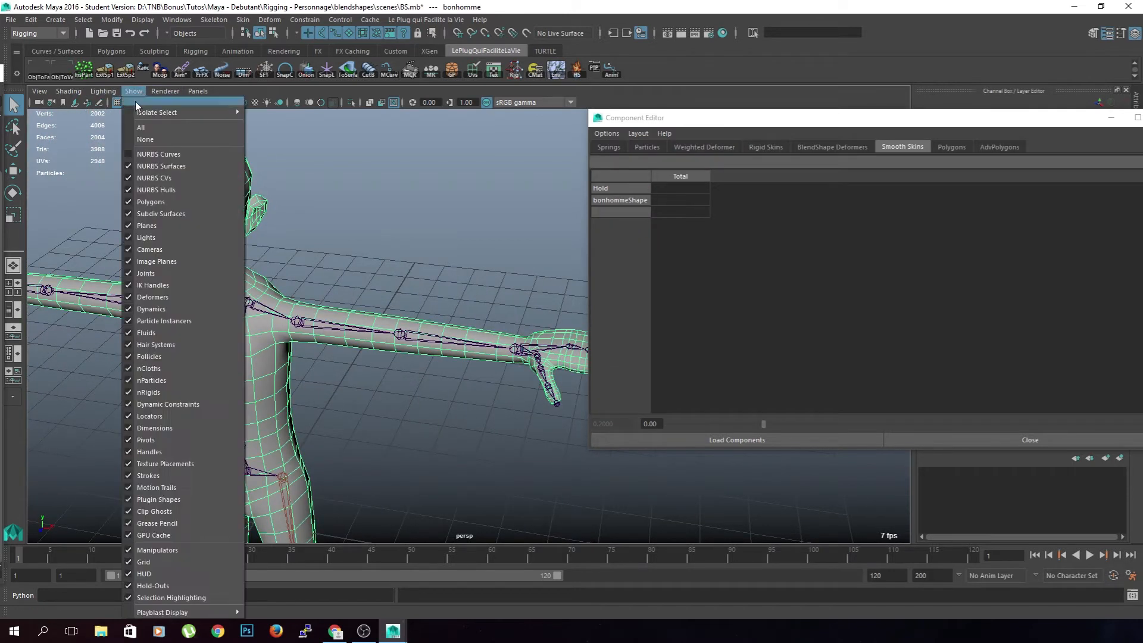
click(163, 148)
- Rotate the ctl_elbow_FK_L control to about -20.9 in Y to test how the left elbow bends
click(390, 298)
click(391, 299)
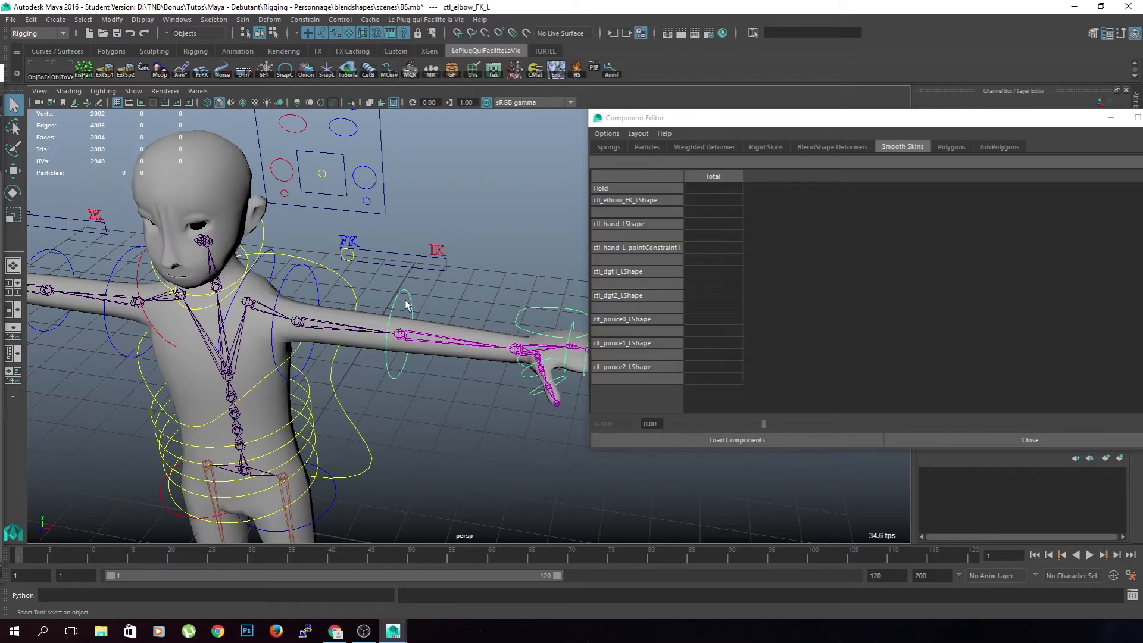
key(e)
drag(416, 280, 500, 409)
mouse_move(492, 352)
mouse_down()
mouse_move(494, 304)
mouse_move(506, 320)
mouse_move(405, 338)
mouse_move(512, 333)
mouse_move(394, 340)
mouse_move(470, 381)
mouse_move(417, 333)
mouse_move(499, 295)
mouse_move(471, 369)
mouse_move(485, 363)
mouse_up()
alt+drag(429, 423, 449, 361)
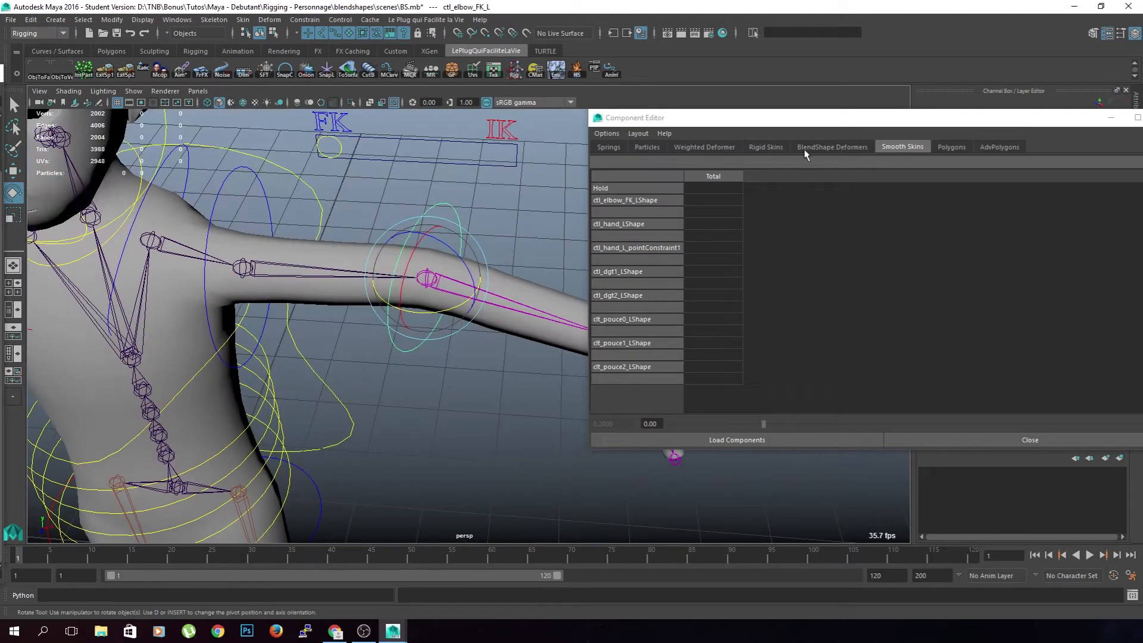
- Reset the Rotate Y of ctl_elbow_FK_L to 0, move the Component Editor out of the way and deselect the control
drag(780, 122, 584, 186)
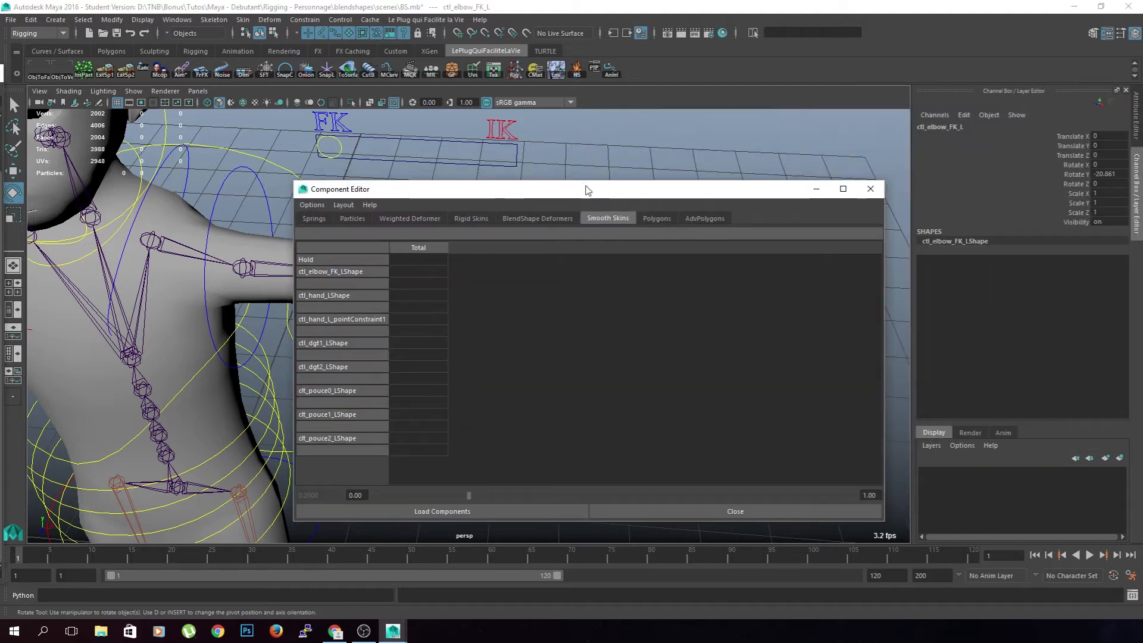
double_click(1104, 174)
text(0)
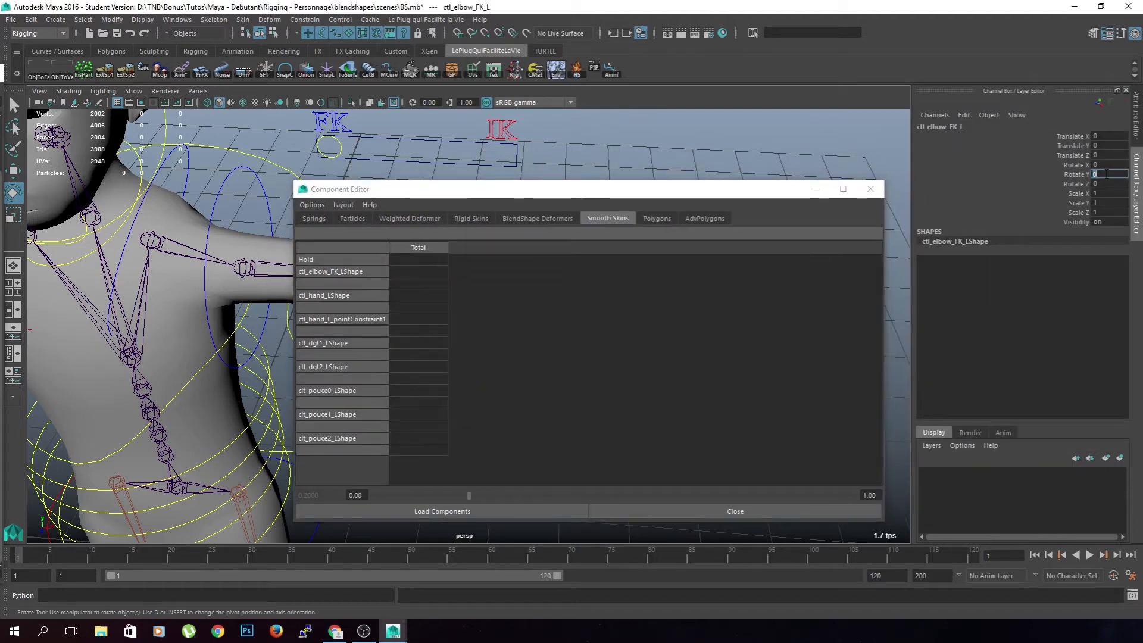
drag(581, 189, 813, 33)
scroll(429, 422, down, 6)
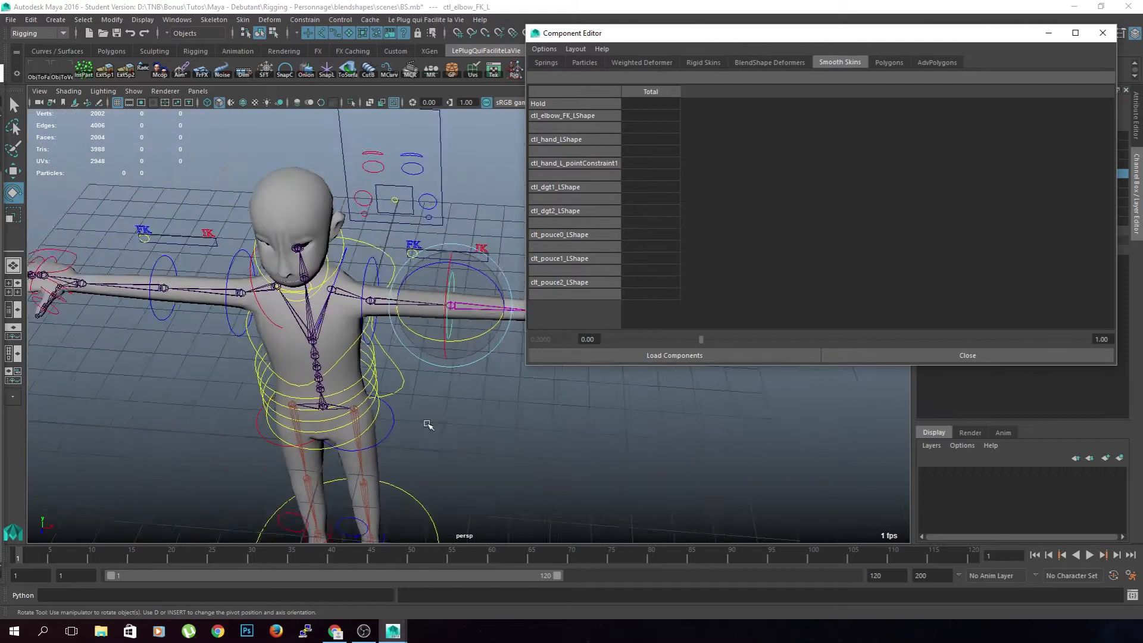
alt+middle_drag(428, 421, 407, 419)
click(410, 422)
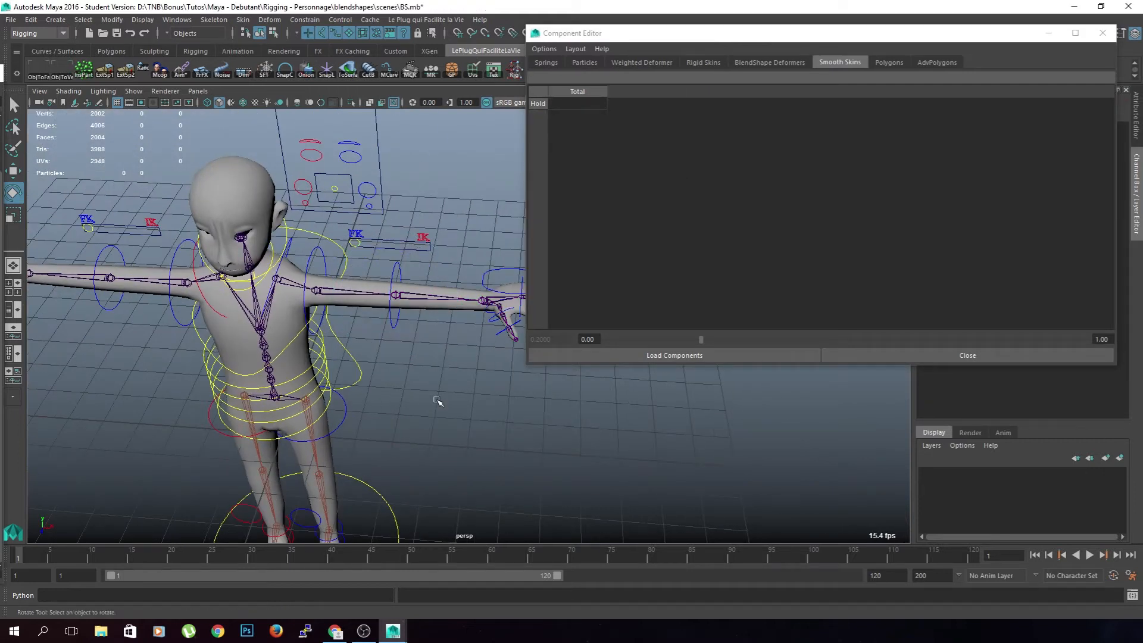
- Activate the Paint Skin Weights Tool on the bonhomme mesh
scroll(417, 420, up, 6)
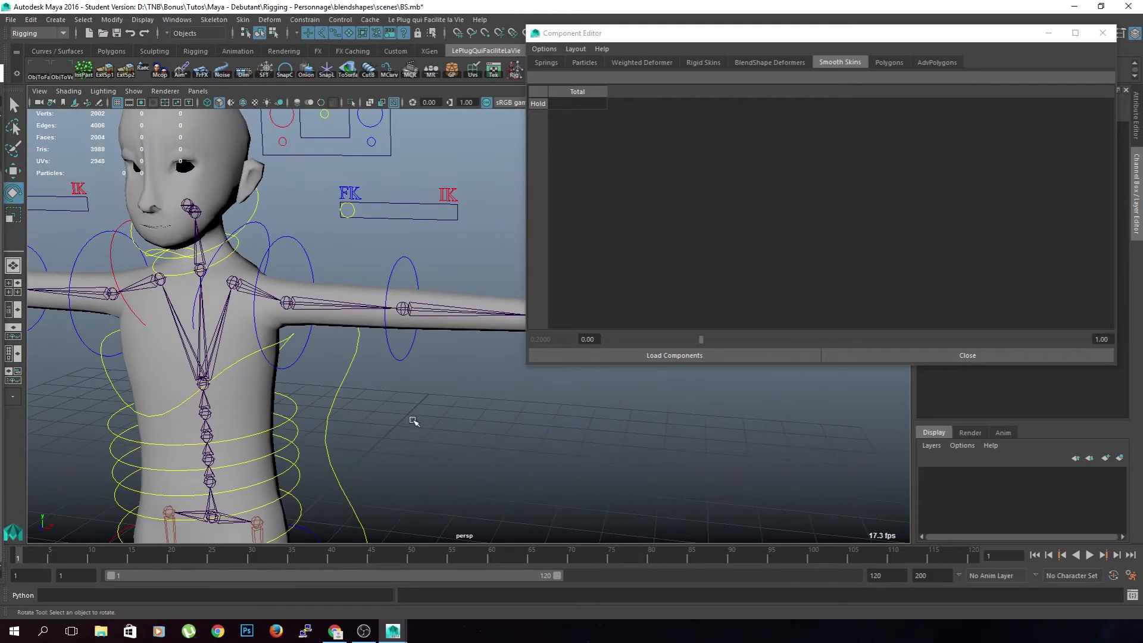
scroll(417, 418, down, 2)
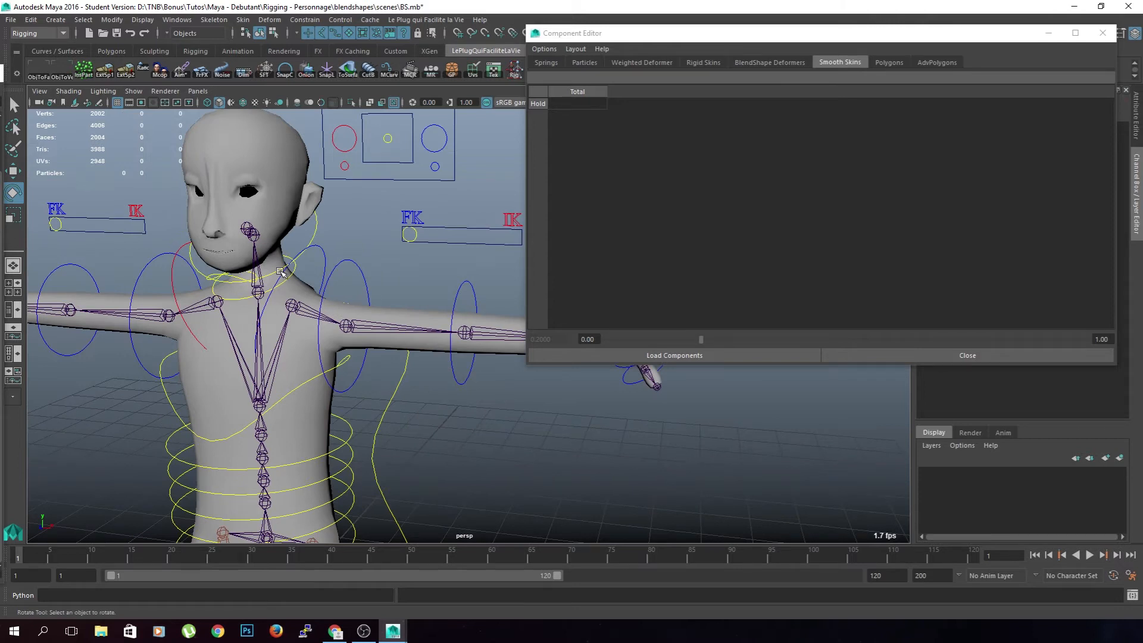
alt+drag(398, 363, 391, 322)
alt+drag(392, 398, 401, 423)
alt+middle_drag(401, 423, 445, 365)
scroll(426, 374, up, 3)
alt+middle_drag(403, 269, 428, 315)
right_drag(423, 281, 399, 269)
scroll(415, 358, down, 6)
alt+middle_drag(557, 400, 453, 405)
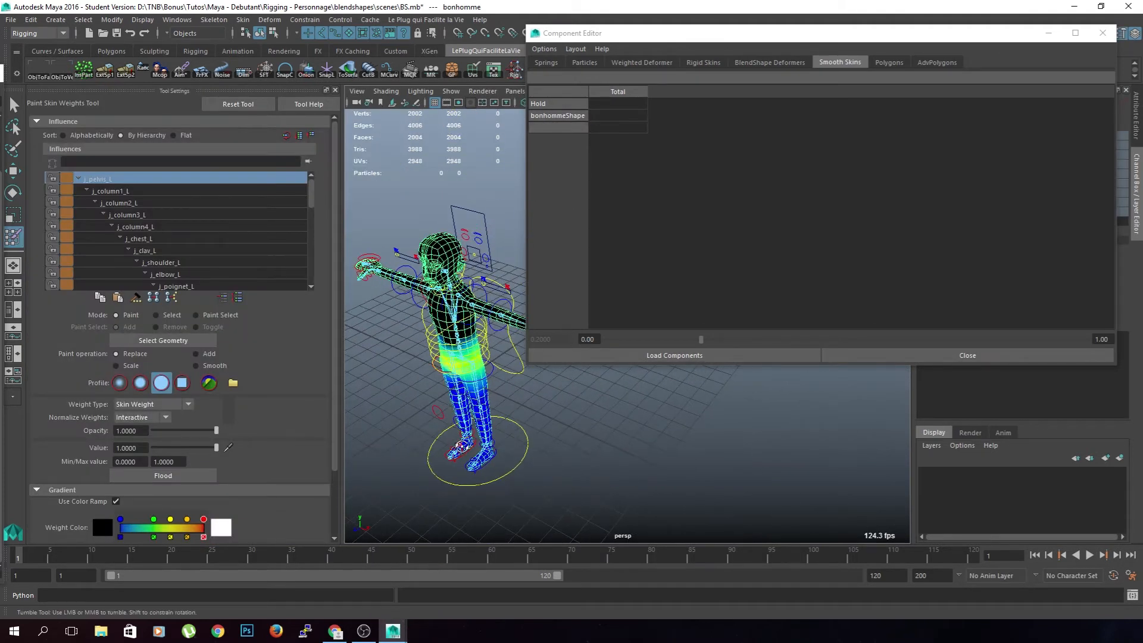
- View the painted weights of the j_column2_L, j_column4_L and j_chest_L influences one after another, ending on j_chest_L
scroll(461, 446, up, 2)
mouse_move(310, 197)
mouse_down()
mouse_move(315, 270)
mouse_move(312, 175)
mouse_up()
click(161, 201)
click(163, 227)
click(167, 235)
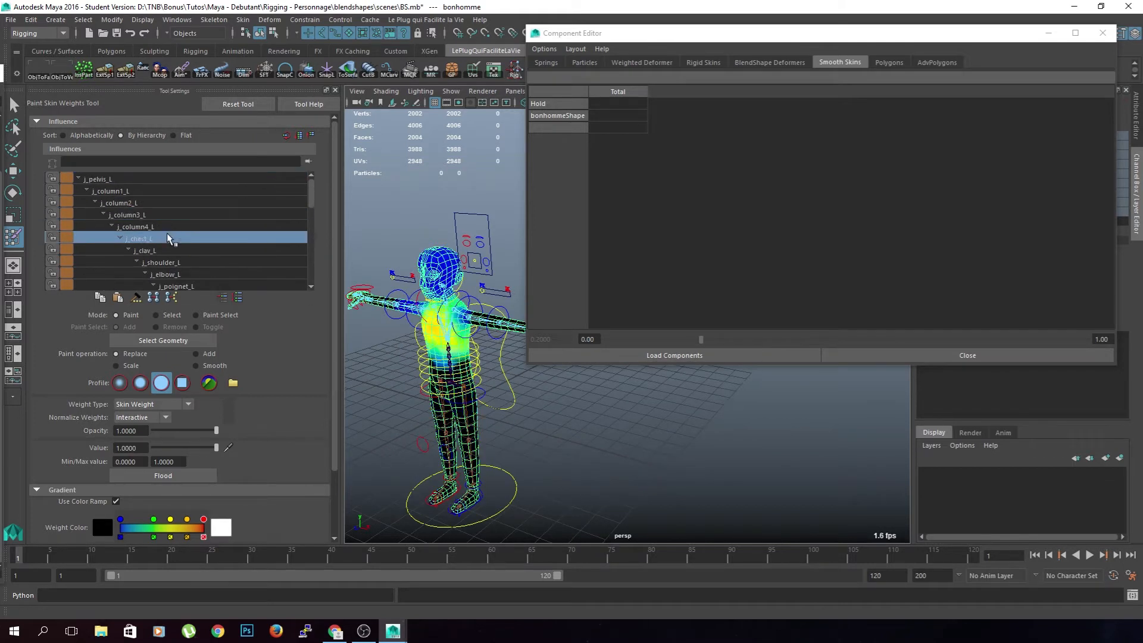
- Compare the j_chest_L weight display without and with Use Color Ramp, leaving the color ramp on
scroll(261, 497, down, 3)
click(116, 424)
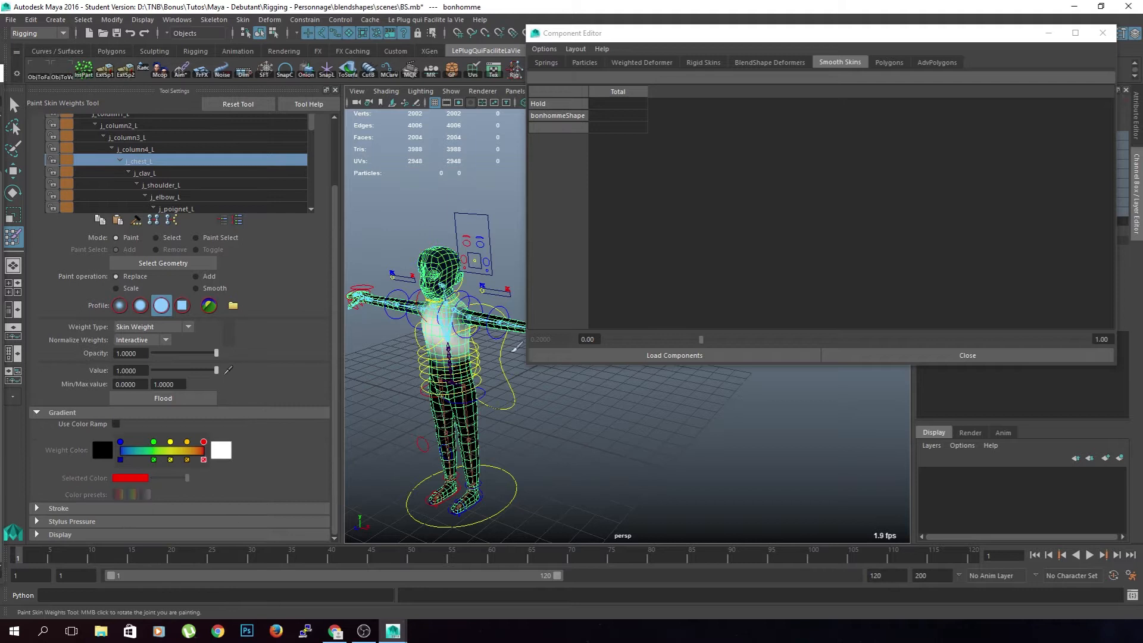
click(118, 427)
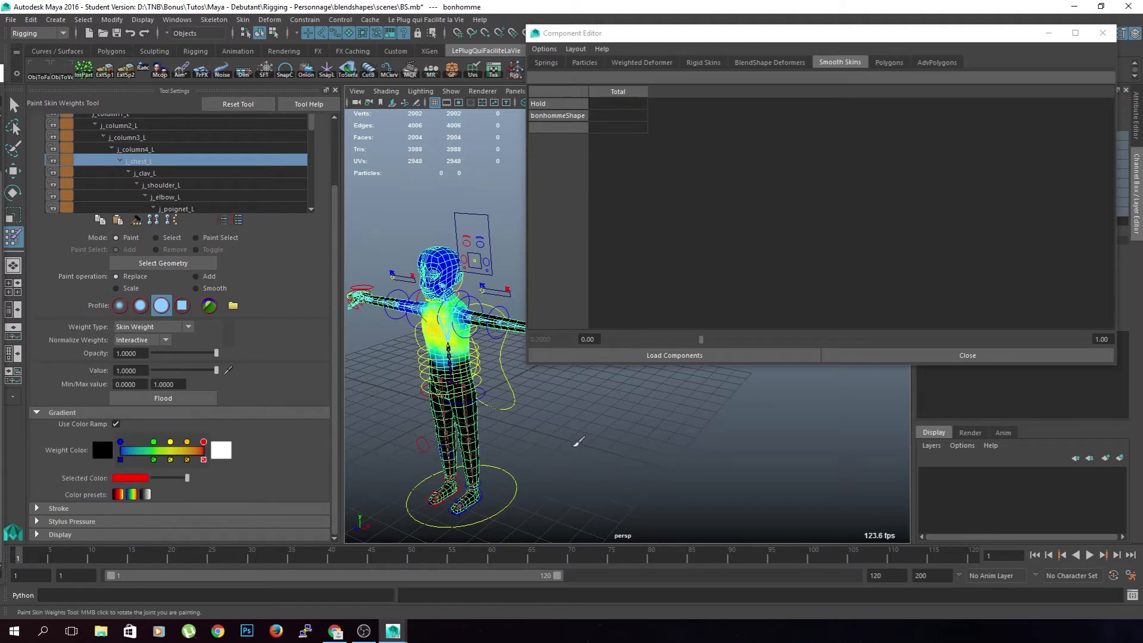
- Close the Component Editor and examine the j_chest_L weight colours on the torso, head and arms
scroll(594, 466, up, 5)
click(1103, 33)
scroll(716, 393, down, 5)
alt+middle_drag(657, 388, 741, 373)
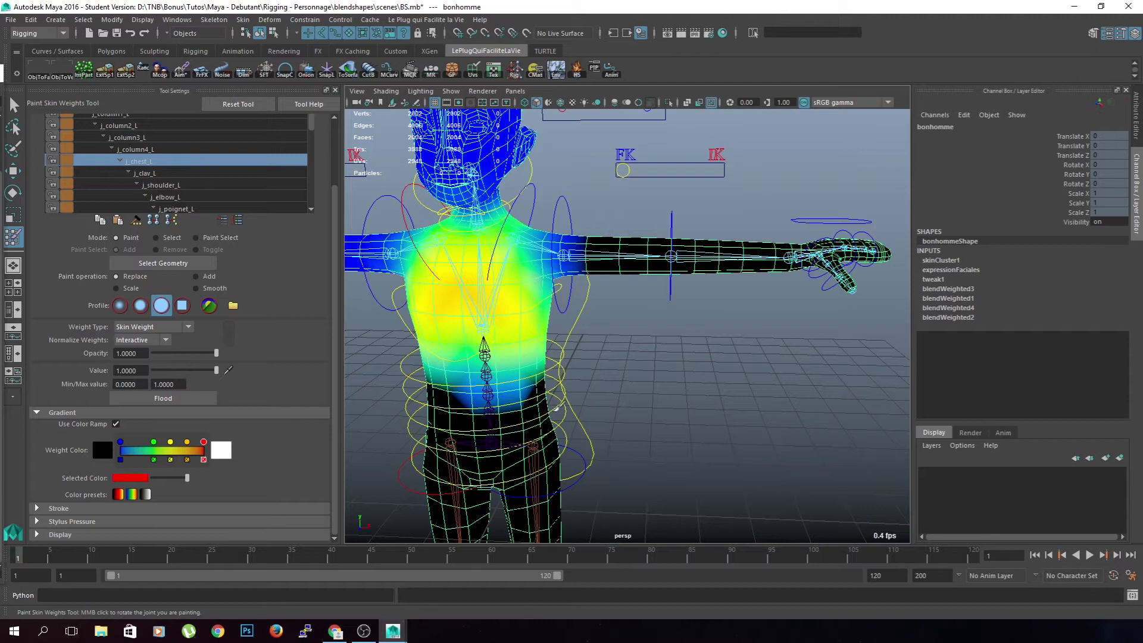
scroll(550, 412, down, 3)
mouse_move(655, 450)
alt+mouse_down()
mouse_move(680, 452)
mouse_move(673, 445)
alt+mouse_up()
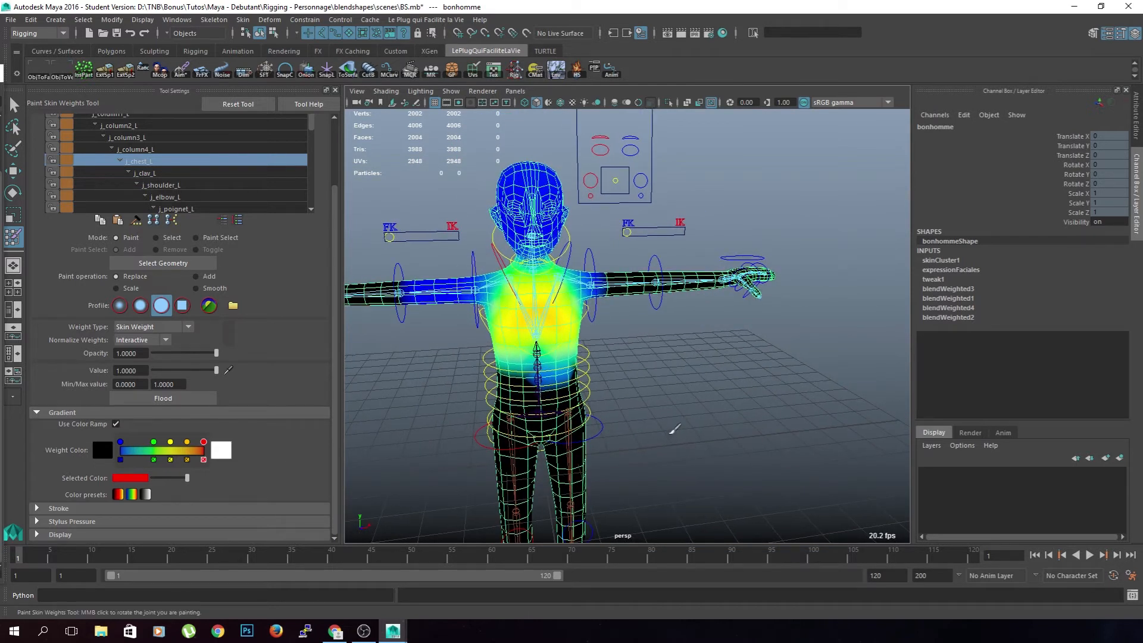
scroll(681, 446, up, 3)
alt+drag(469, 360, 582, 333)
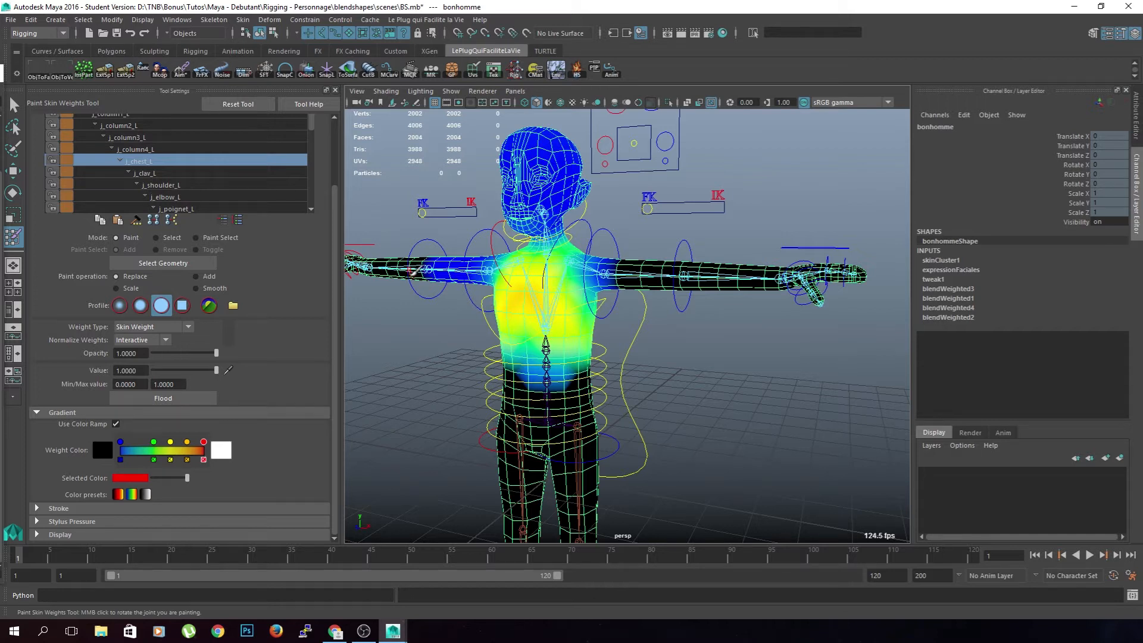
alt+drag(690, 357, 722, 354)
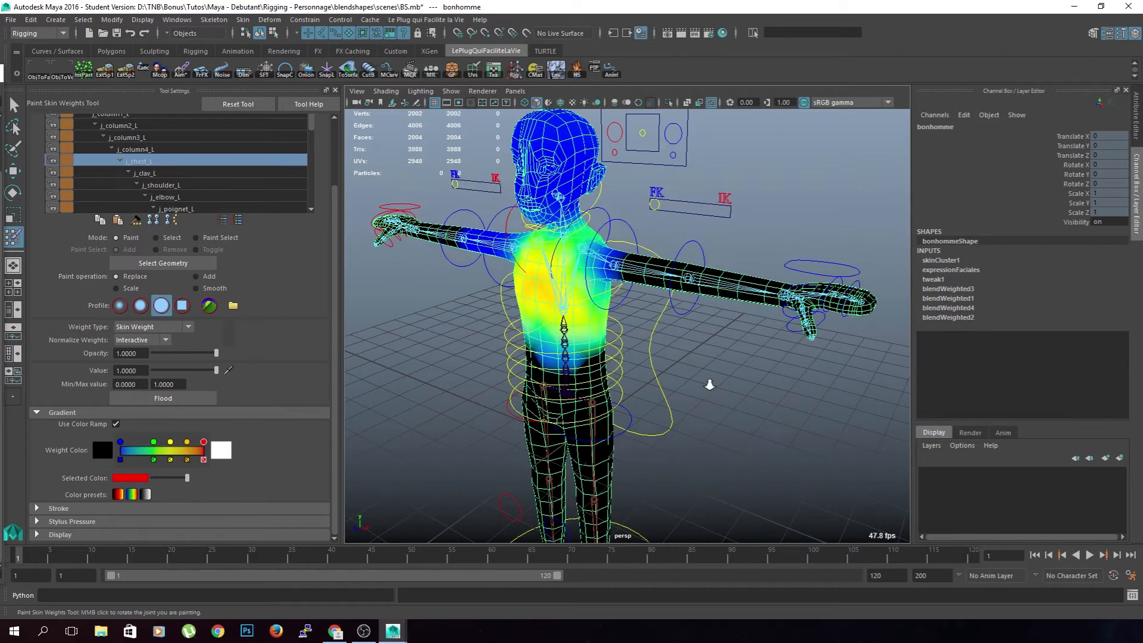